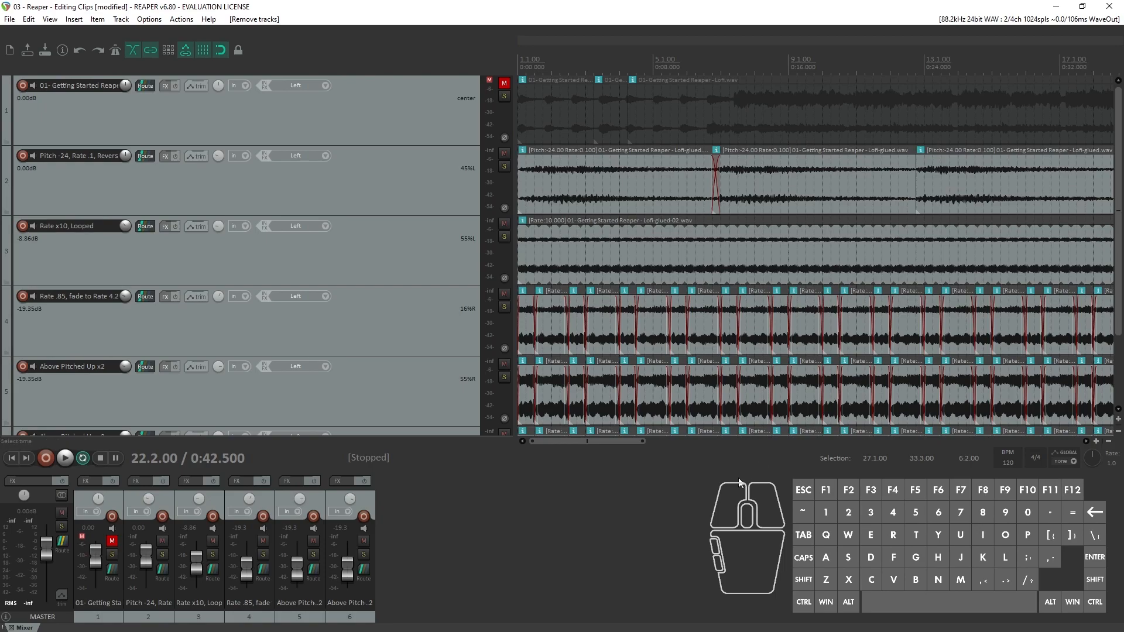
- Select all media items in the project and glue the items on each track together
scroll(390, 330, down, 1)
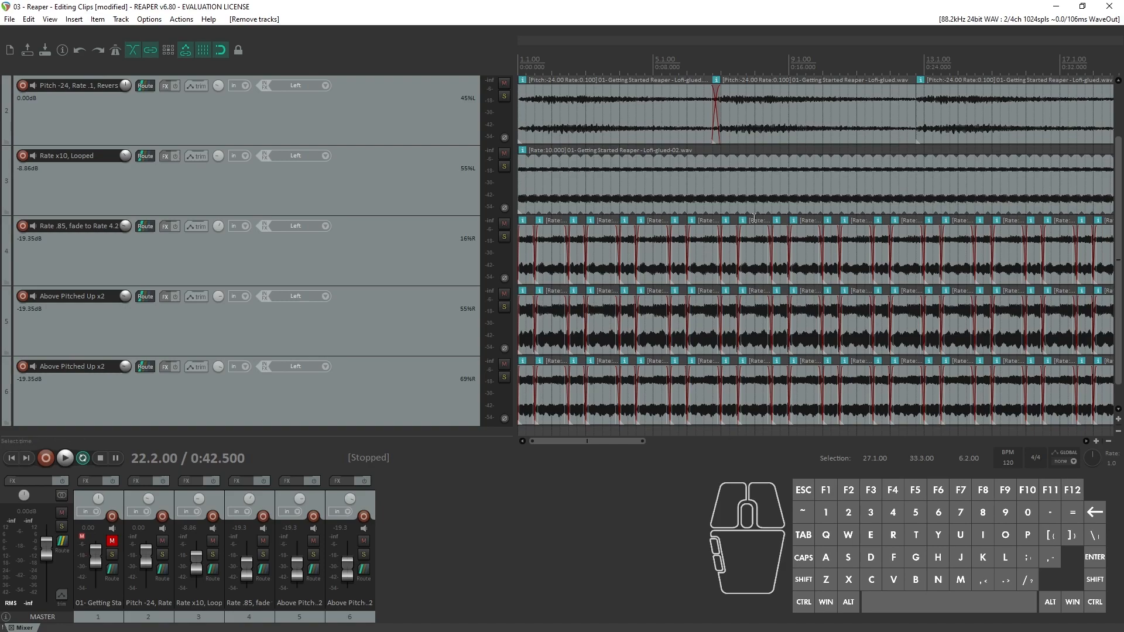
click(738, 199)
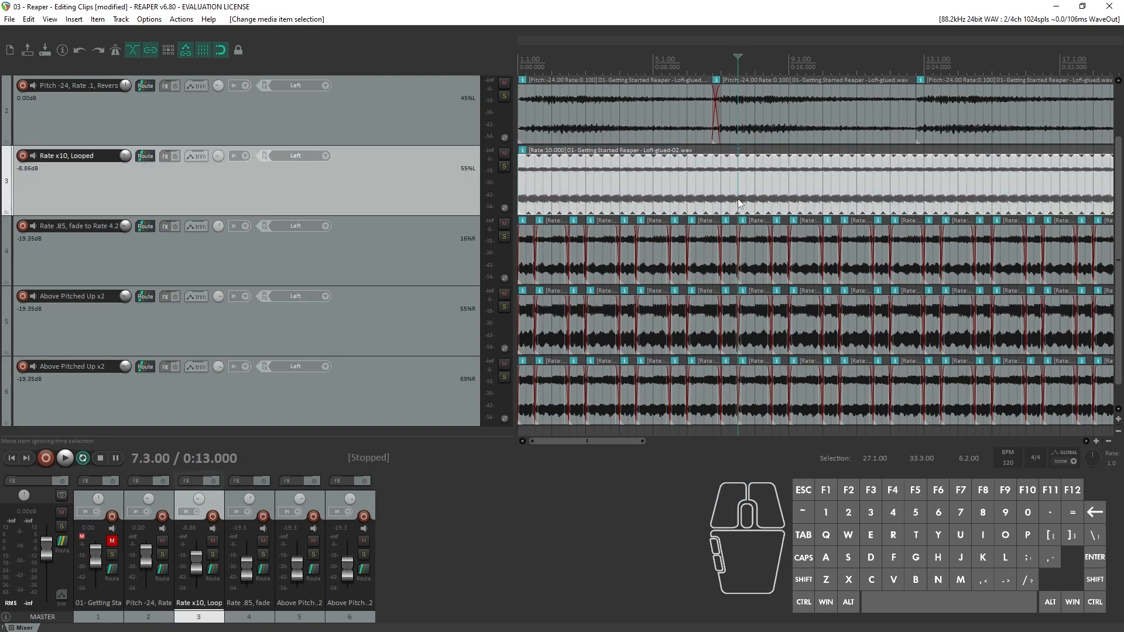
key(ctrl)
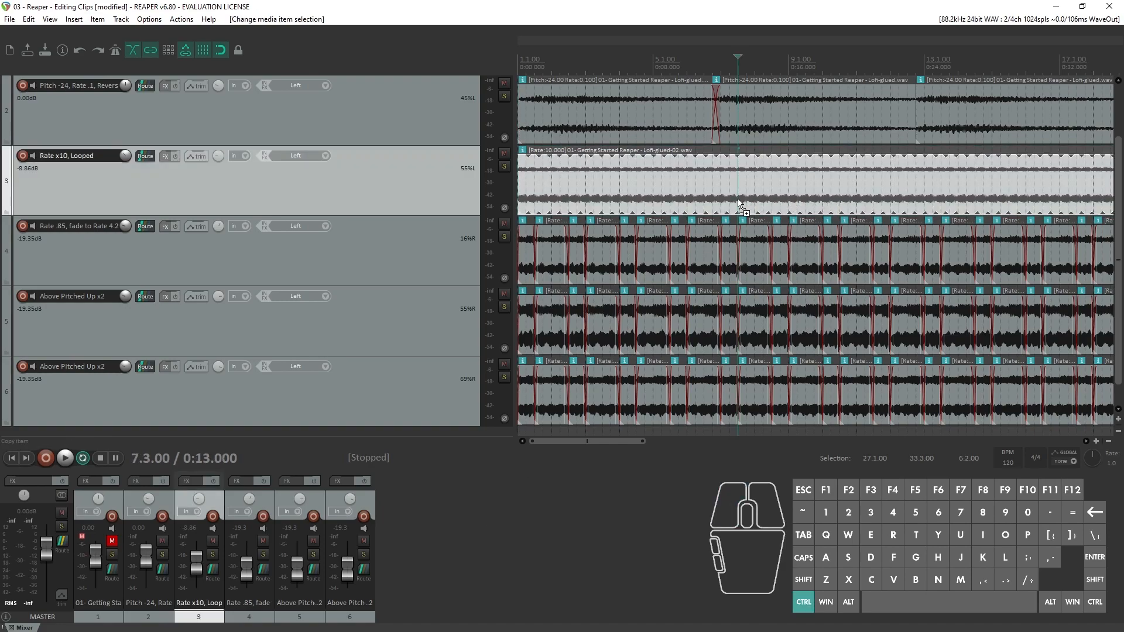
key(ctrl+a)
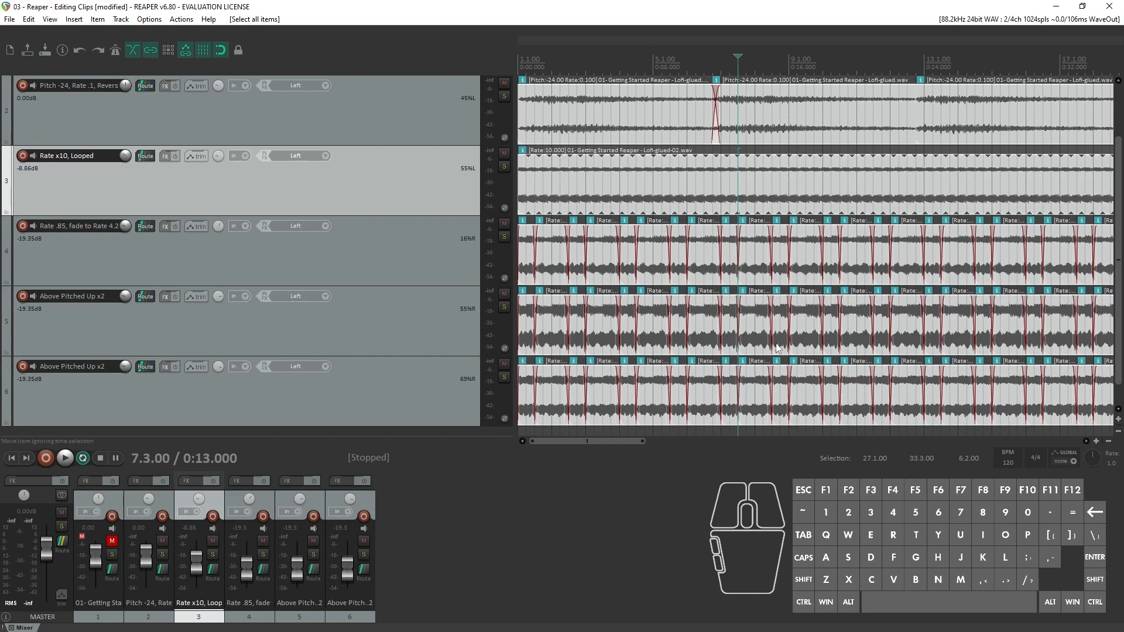
right_click(805, 262)
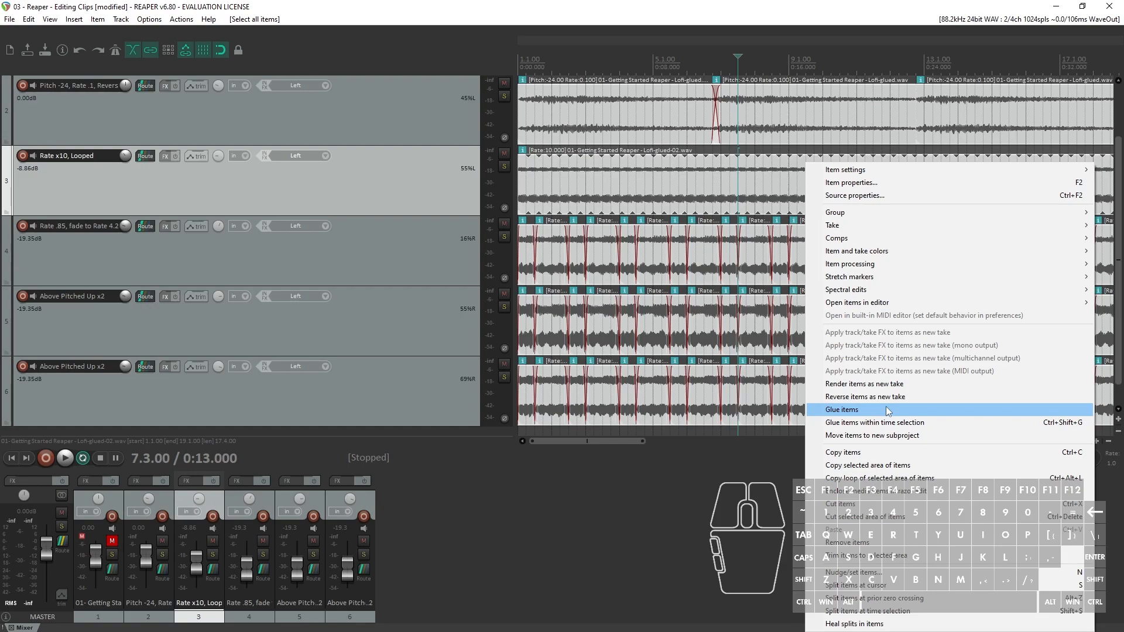
click(887, 409)
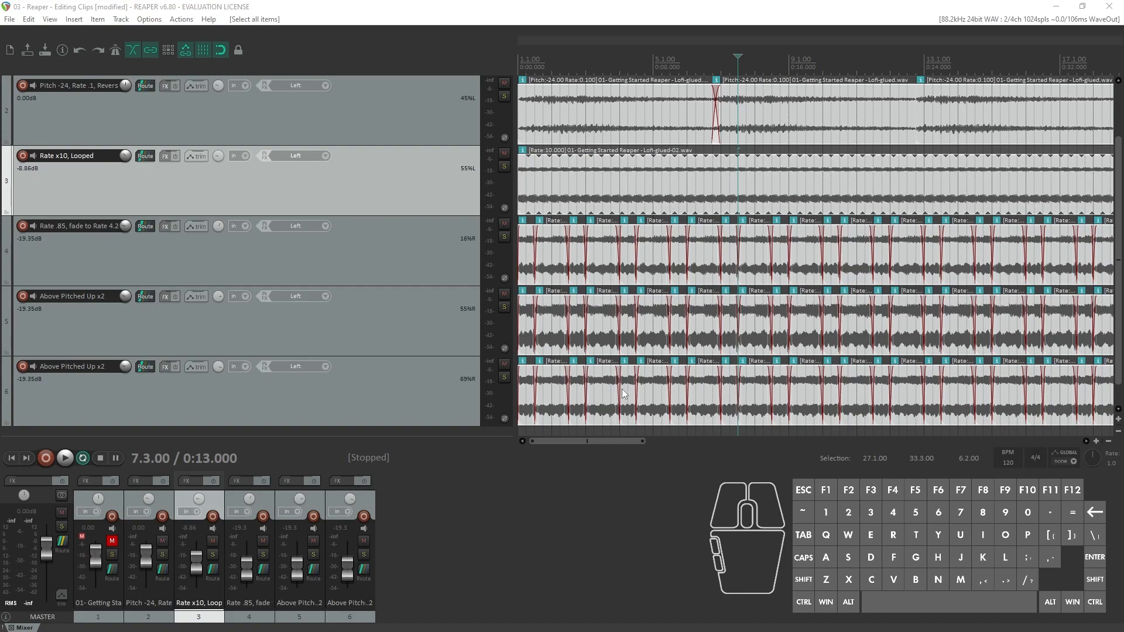
key(ctrl+g)
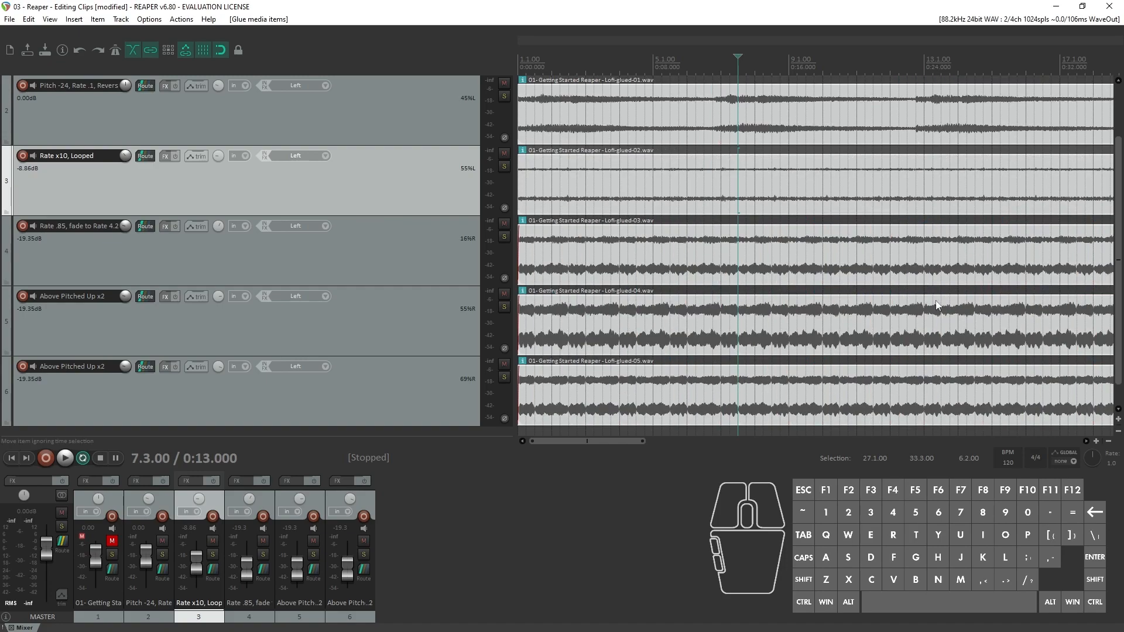
- Select the glued items on tracks 3 through 6 one at a time to inspect them
click(706, 210)
mouse_move(701, 252)
mouse_down()
mouse_move(841, 259)
mouse_move(698, 258)
mouse_up()
mouse_move(641, 313)
mouse_down()
mouse_move(781, 324)
mouse_move(647, 329)
mouse_up()
drag(668, 391, 530, 378)
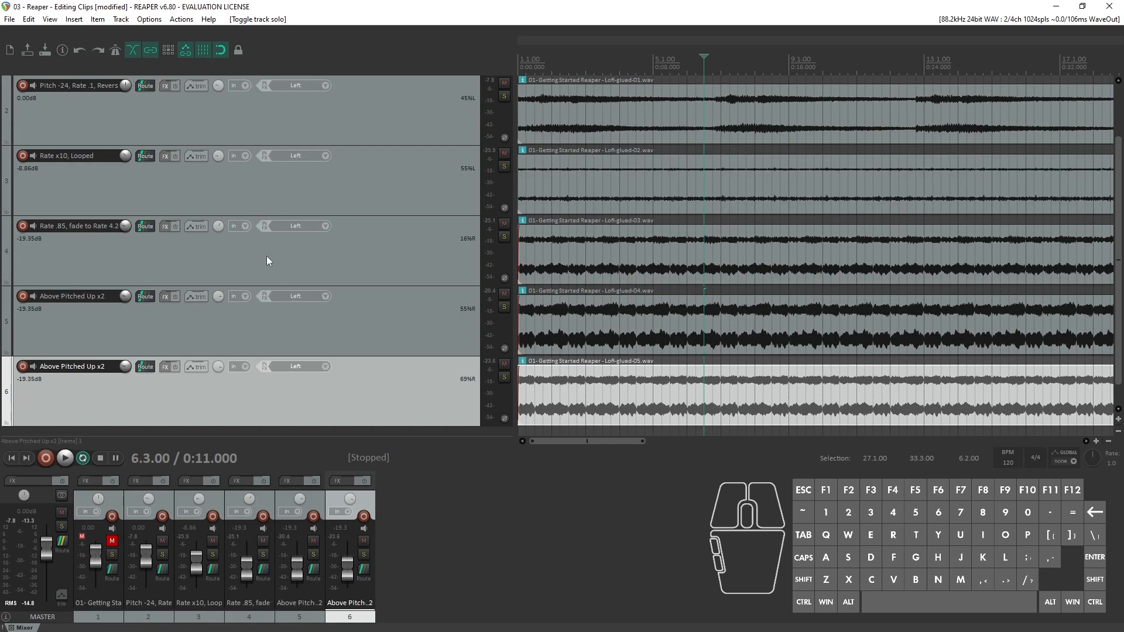
- Insert a new empty track directly below the "Rate x10, Looped" track
click(359, 244)
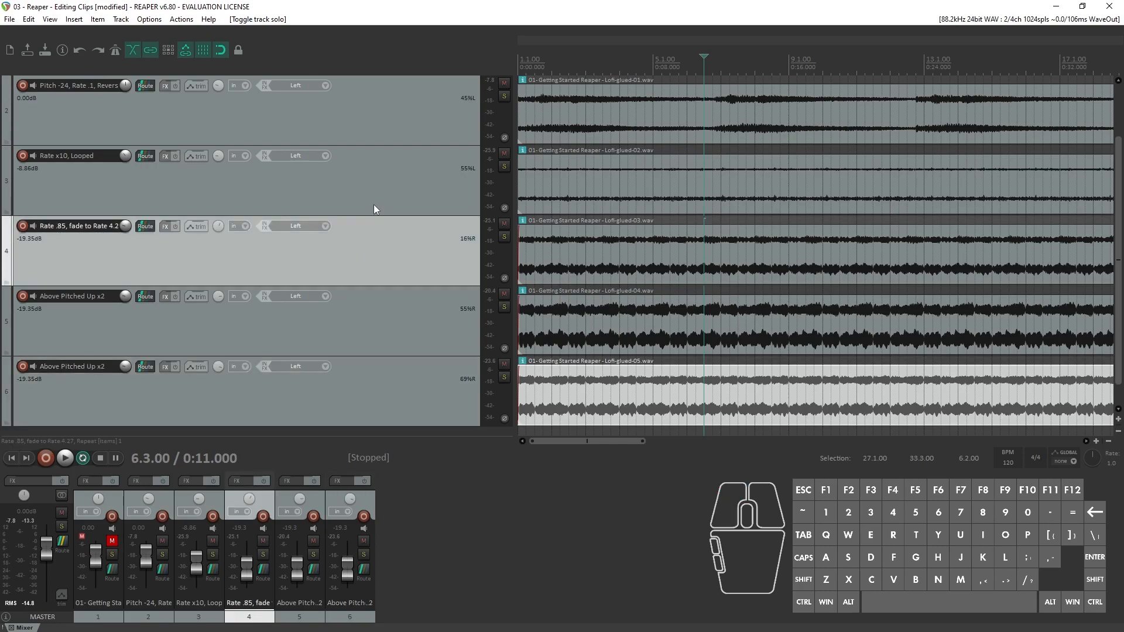
click(409, 212)
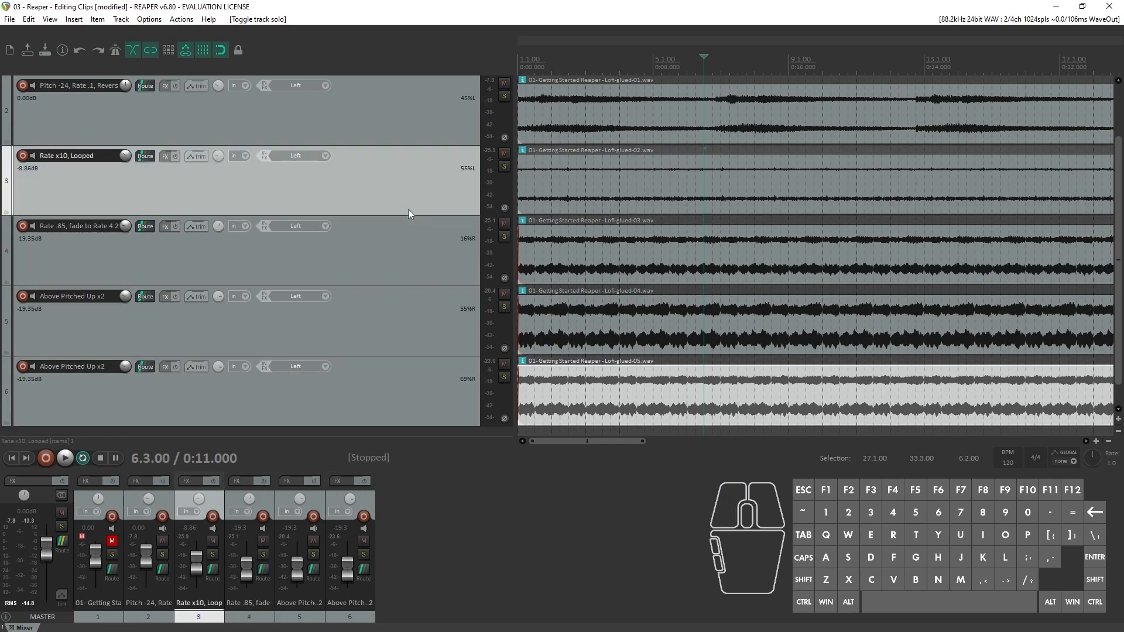
key(ctrl)
key(ctrl+t)
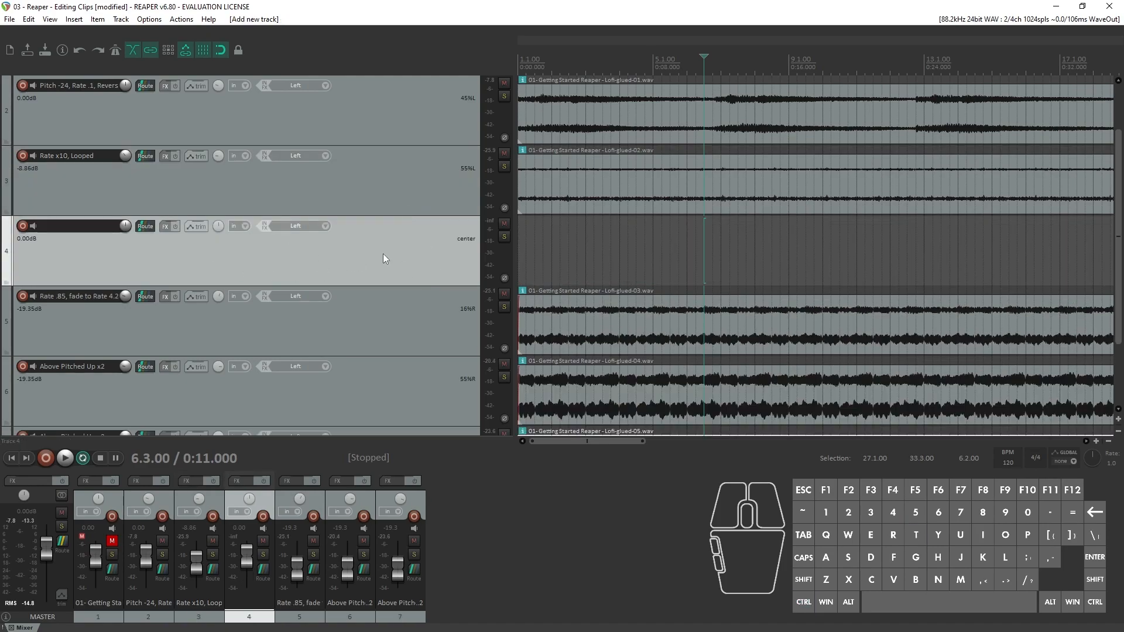
- Nest the "Rate .85" track and both "Above Pitched Up x2" tracks inside the new empty track as a folder
click(411, 330)
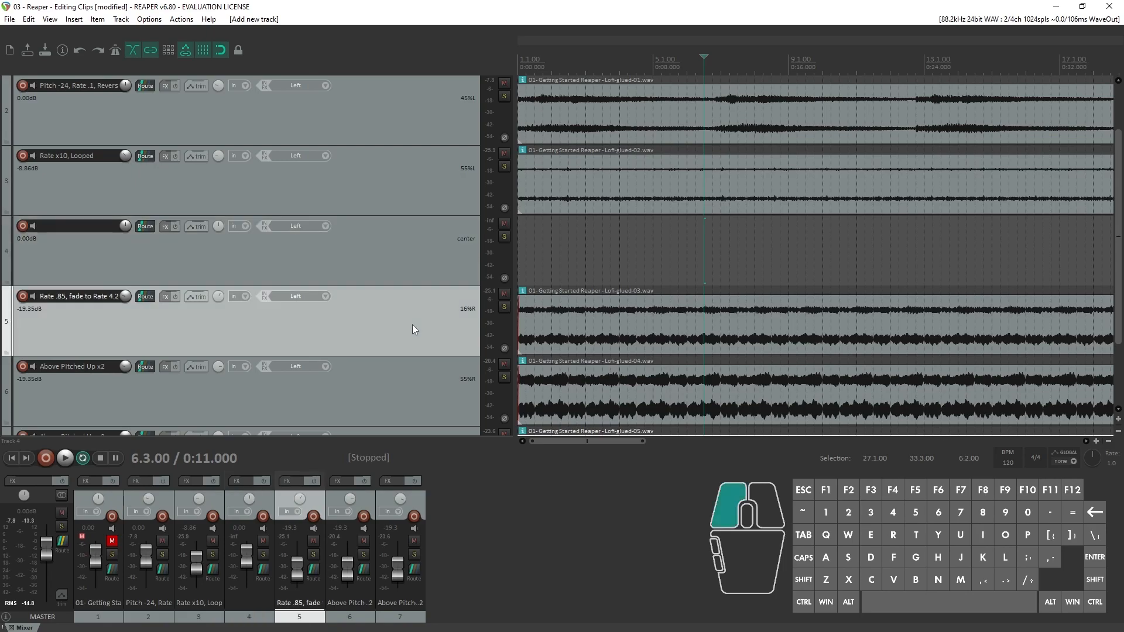
scroll(412, 326, down, 1)
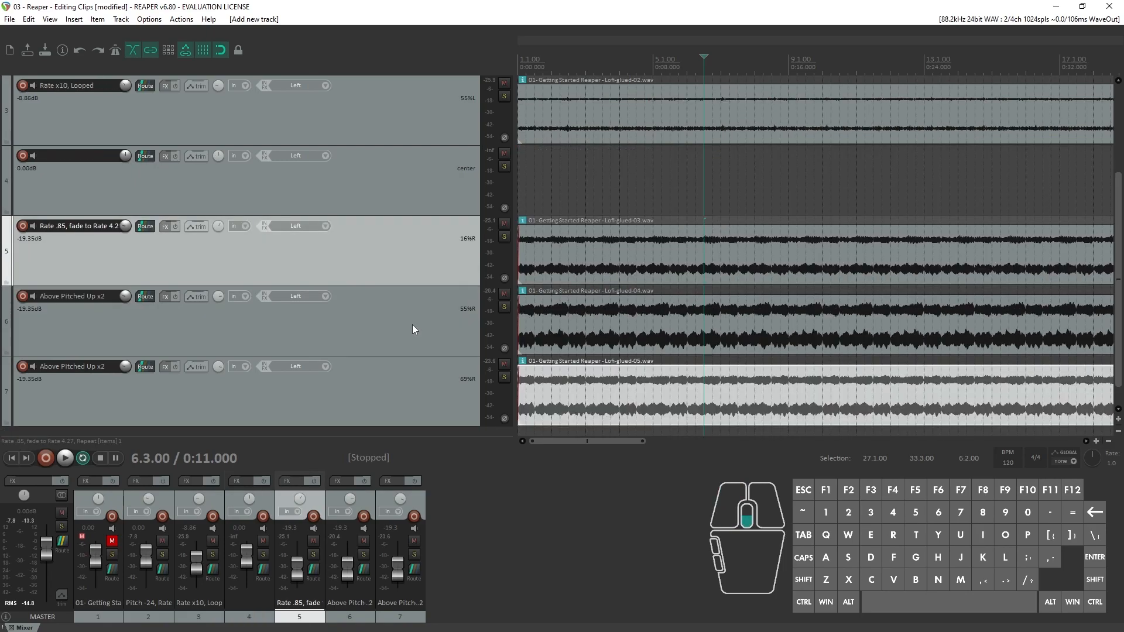
shift+click(428, 402)
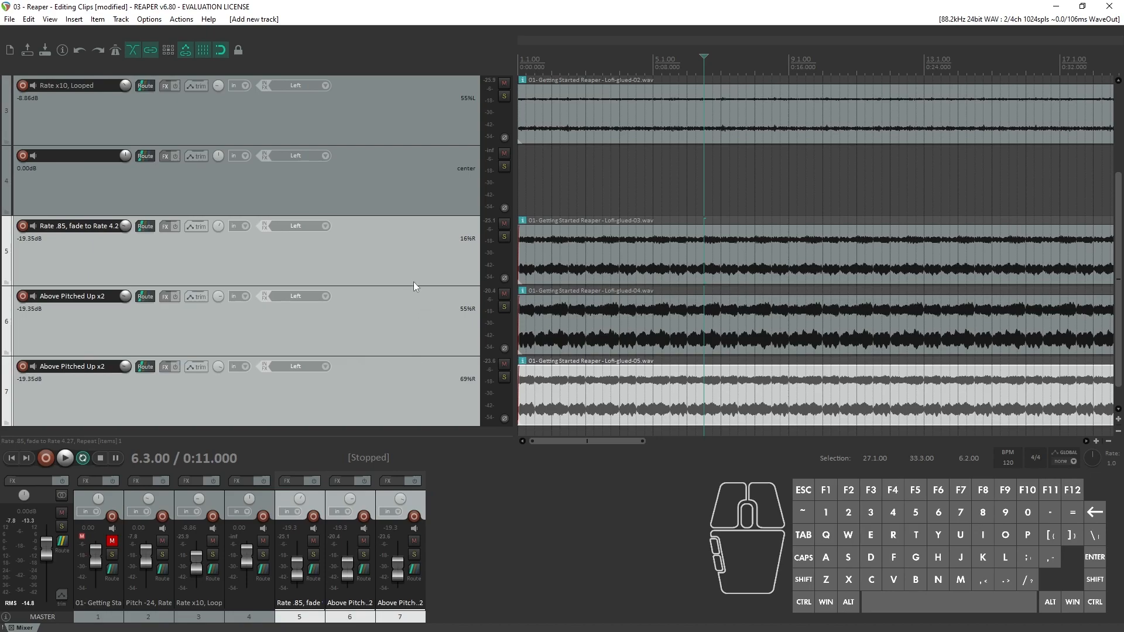
drag(161, 266, 209, 188)
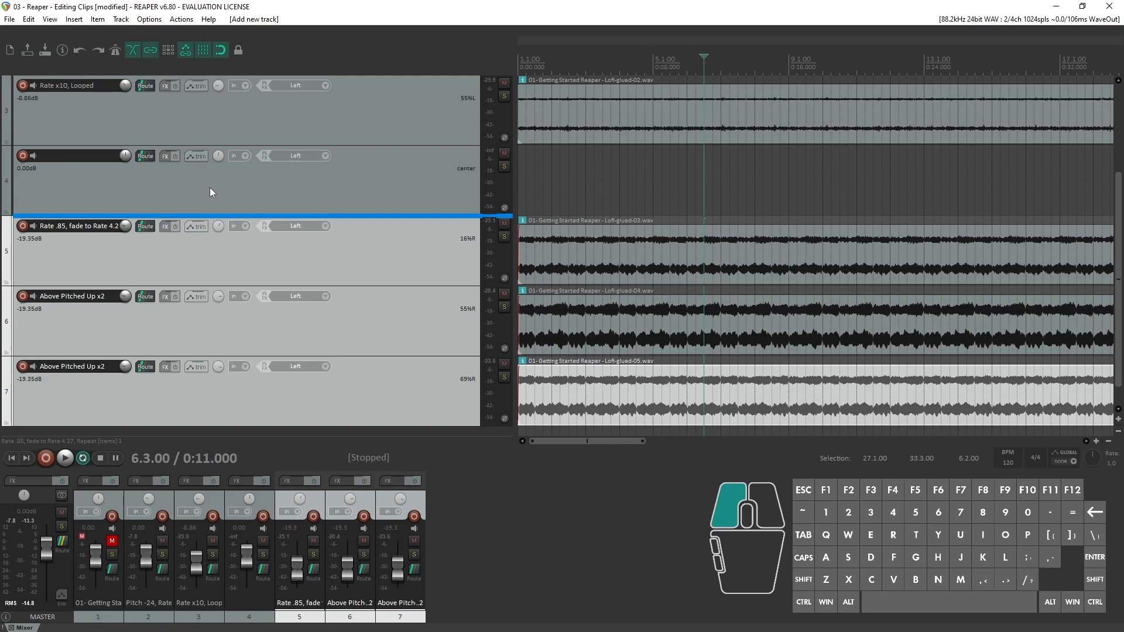
drag(209, 188, 210, 188)
drag(210, 188, 211, 192)
drag(210, 189, 75, 208)
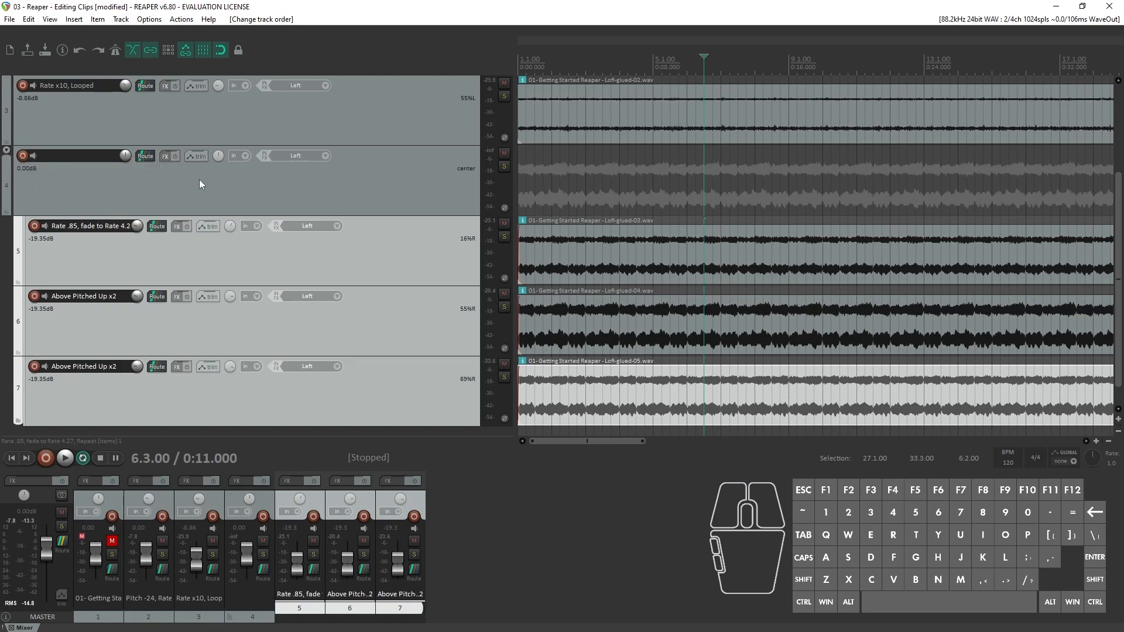
- Name the new folder track "Grouped Mid"
click(98, 161)
right_click(97, 160)
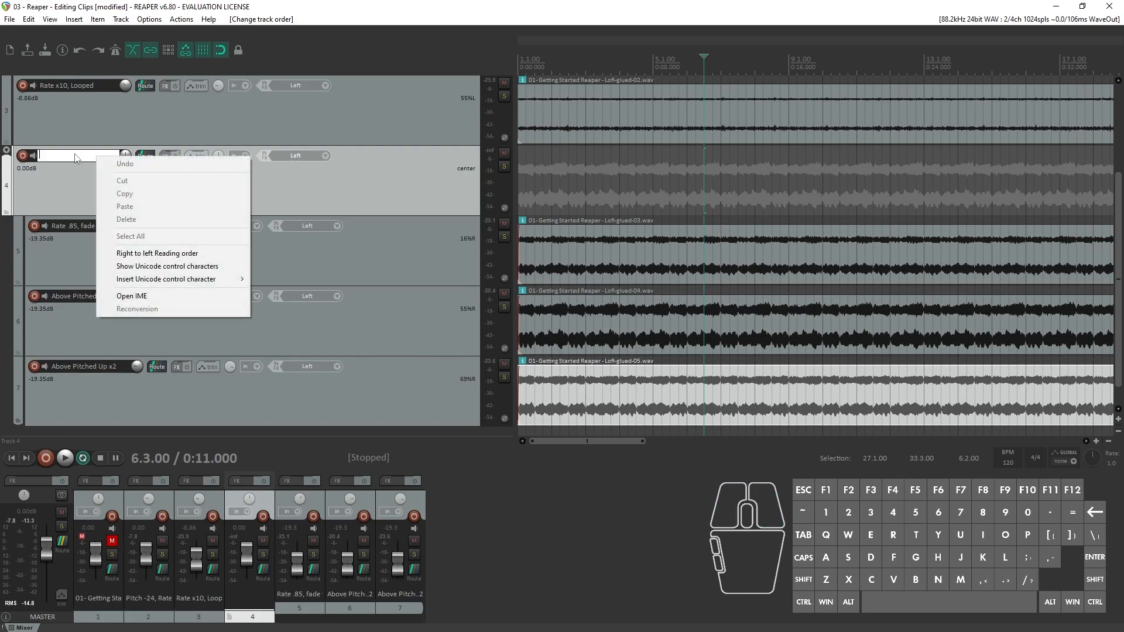
key(Escape)
text(Grouped Mid)
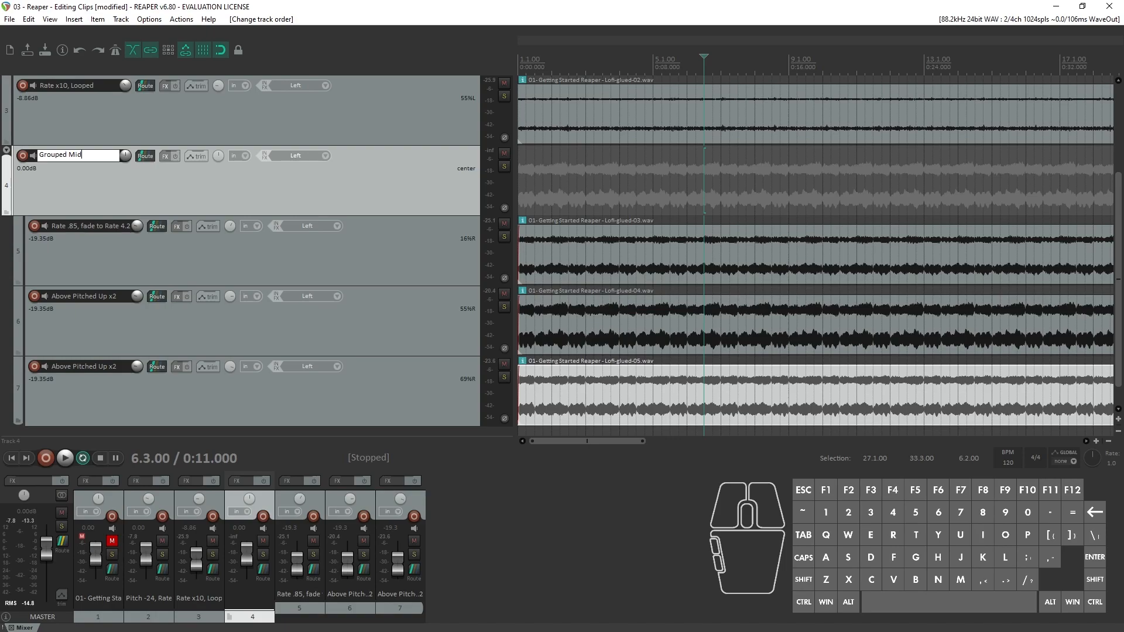
key(Return)
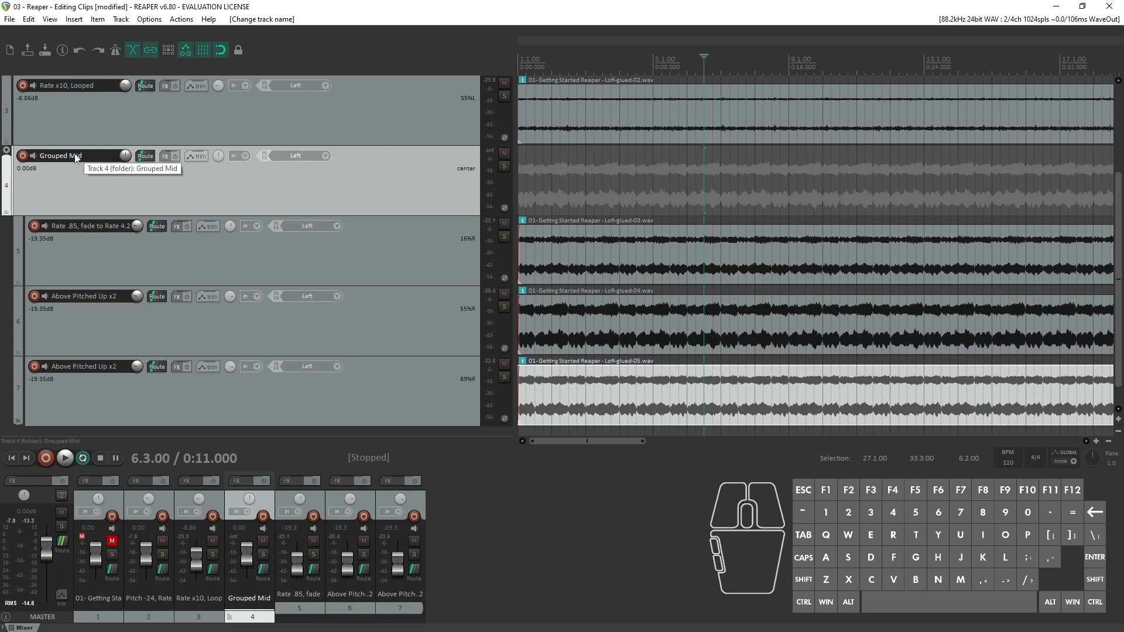
- Collapse the child tracks of the Grouped Mid folder
click(7, 150)
click(7, 151)
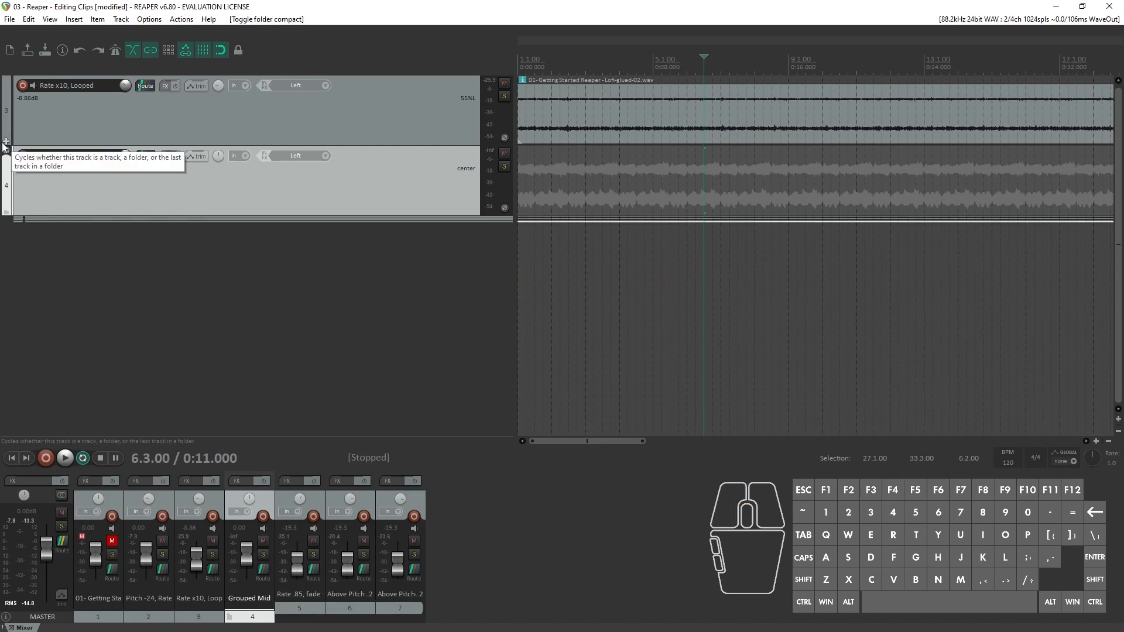
scroll(413, 328, up, 3)
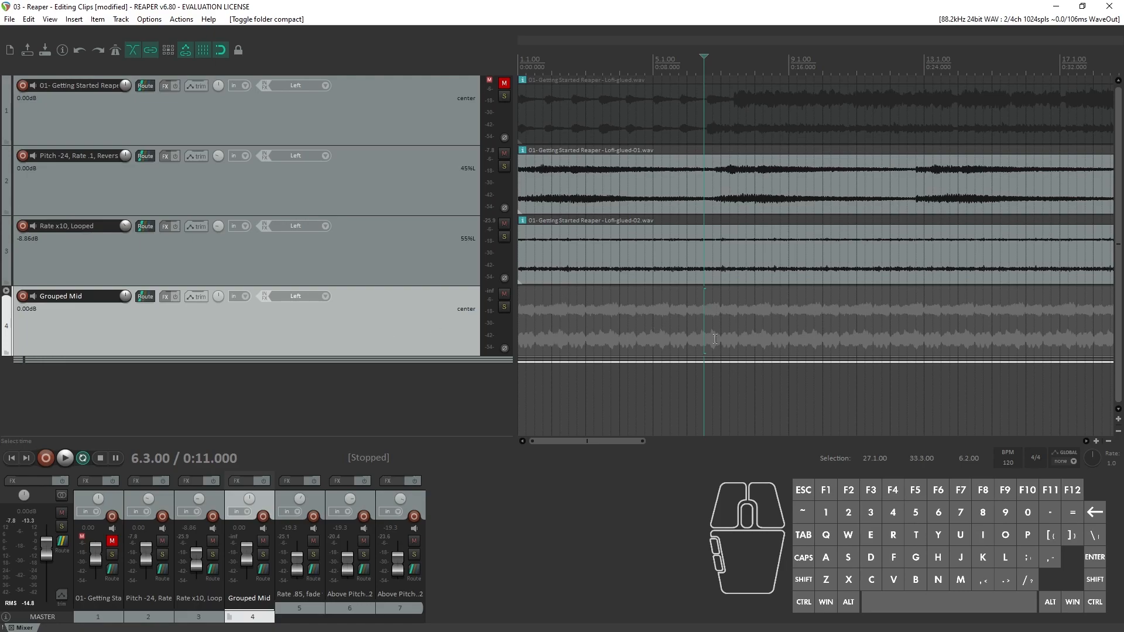
- Expand the Grouped Mid folder to view its child tracks, and collapse it again
click(7, 291)
scroll(436, 395, down, 3)
scroll(437, 395, up, 1)
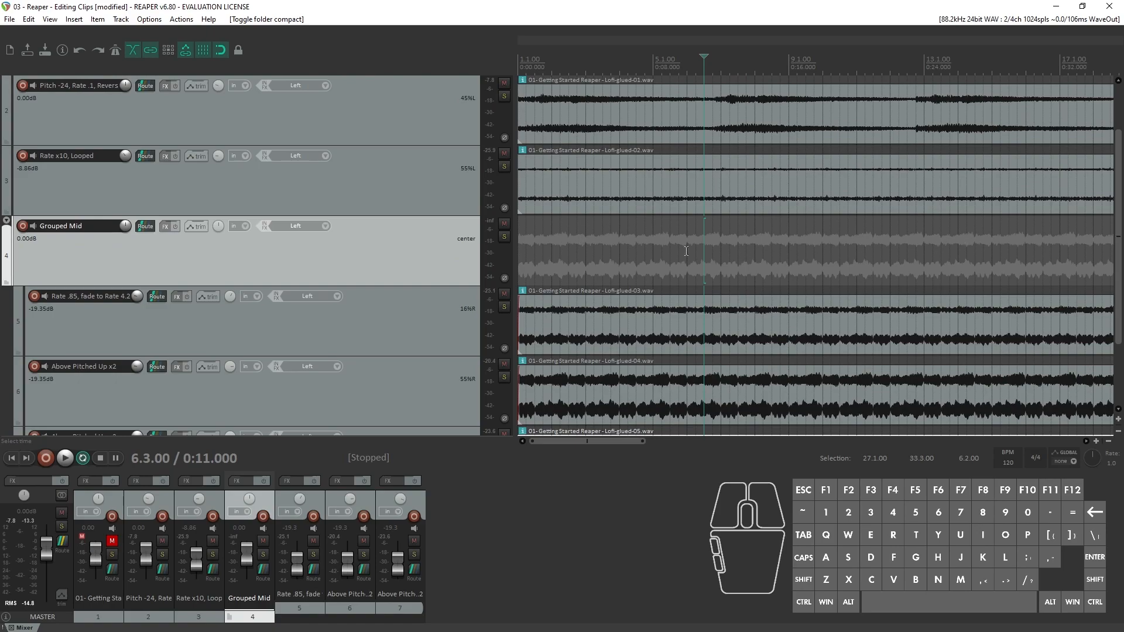
click(7, 221)
scroll(240, 360, up, 1)
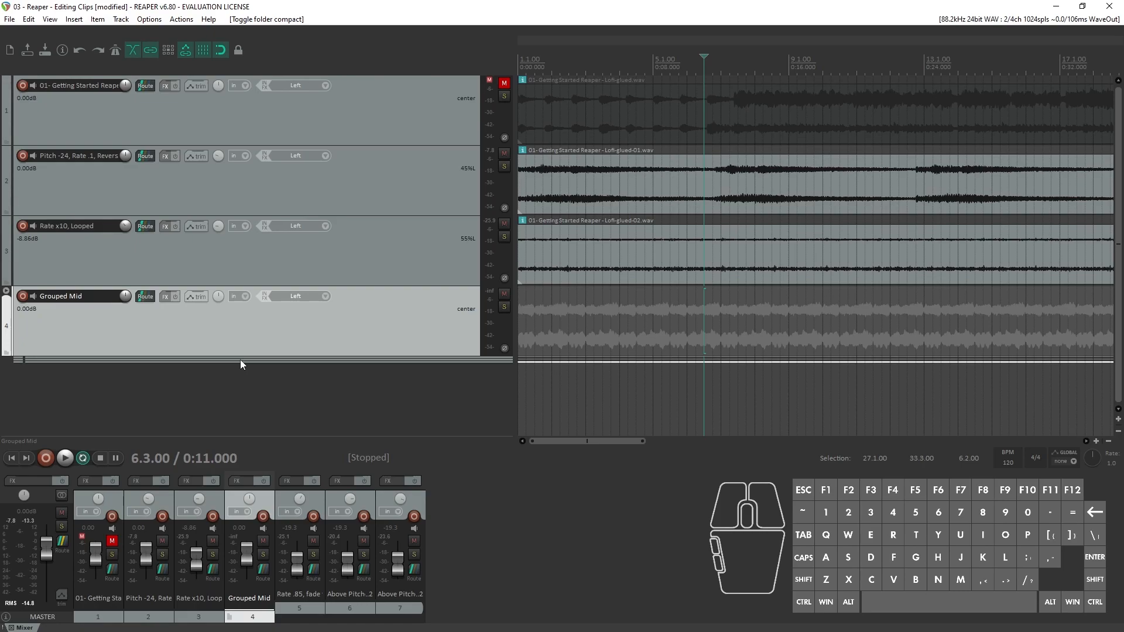
- Solo the Grouped Mid folder, play it back to hear the grouped tracks, and unsolo it
click(504, 307)
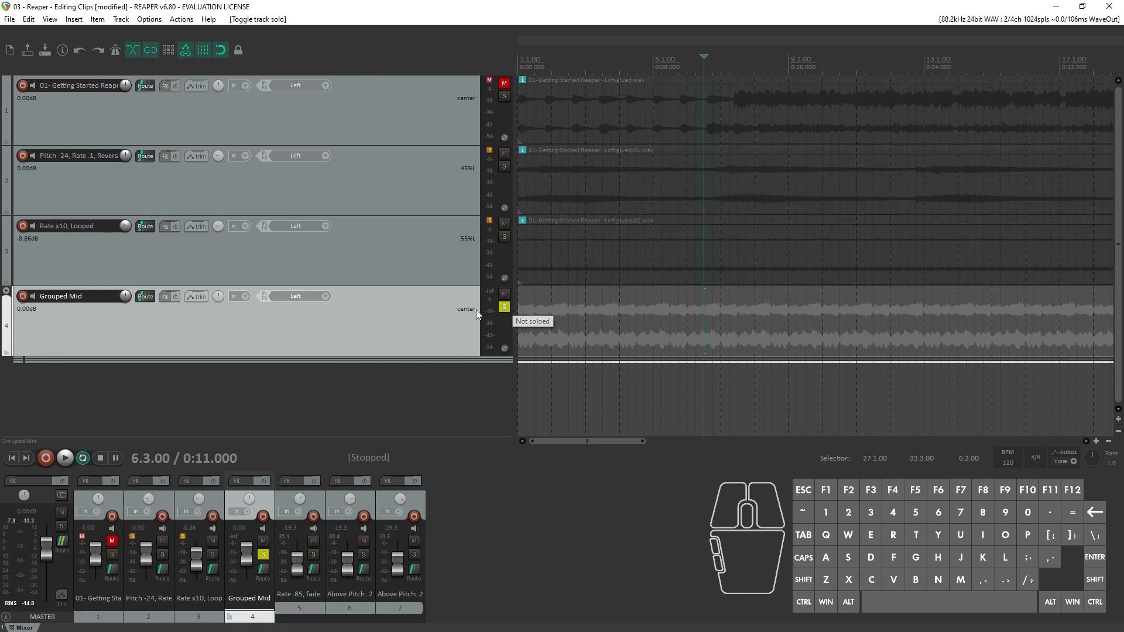
key(space)
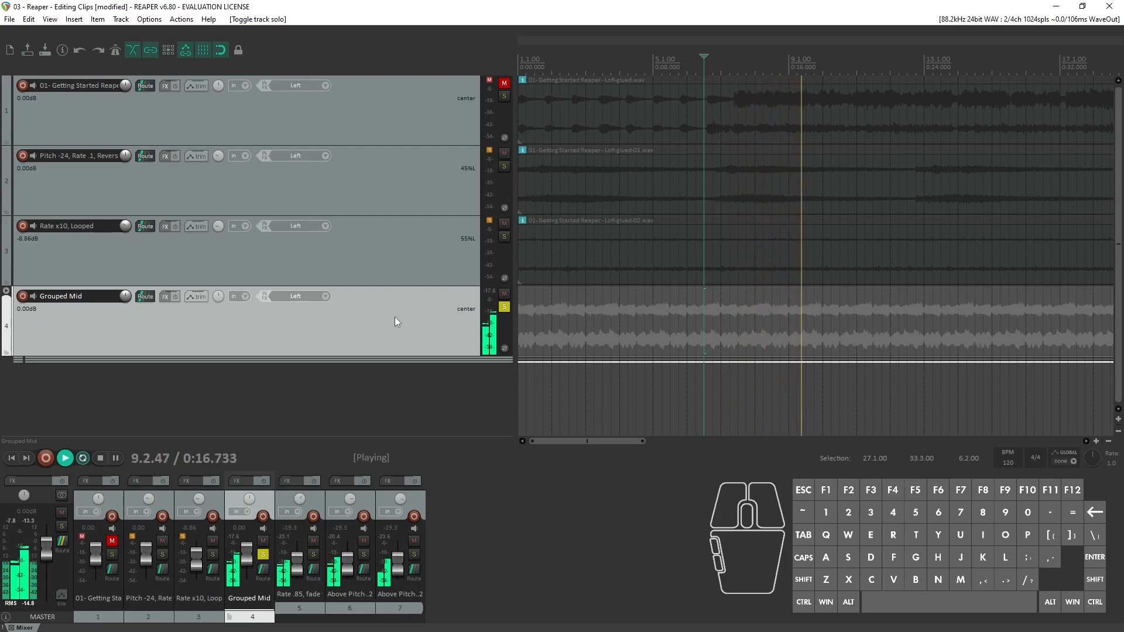
key(space)
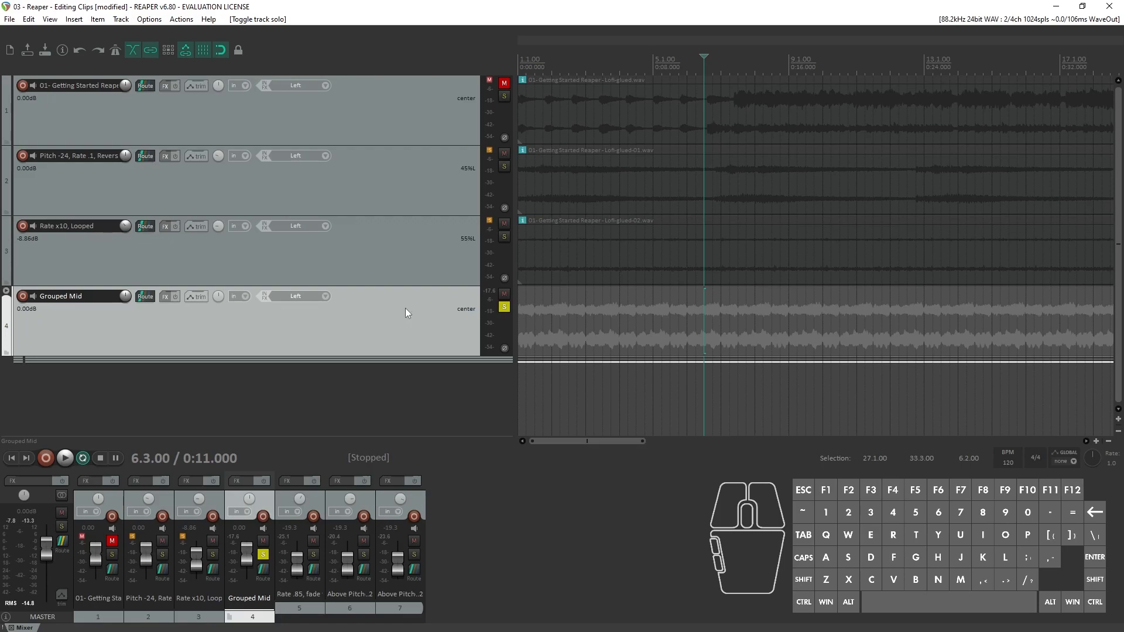
click(504, 307)
- Solo the "Rate x10, Looped" track, listen to it, and turn its solo off
click(504, 237)
key(space)
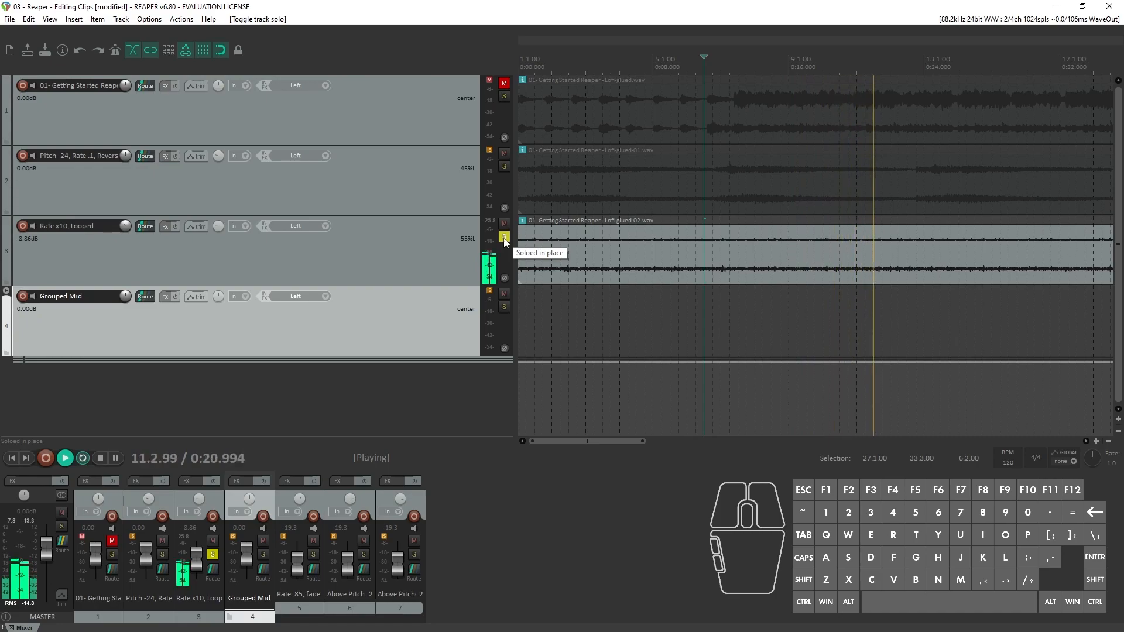
click(504, 237)
key(space)
- Solo the "Pitch -24, Rate .1, Reversed" track, listen to it, and turn its solo off
click(504, 167)
key(space)
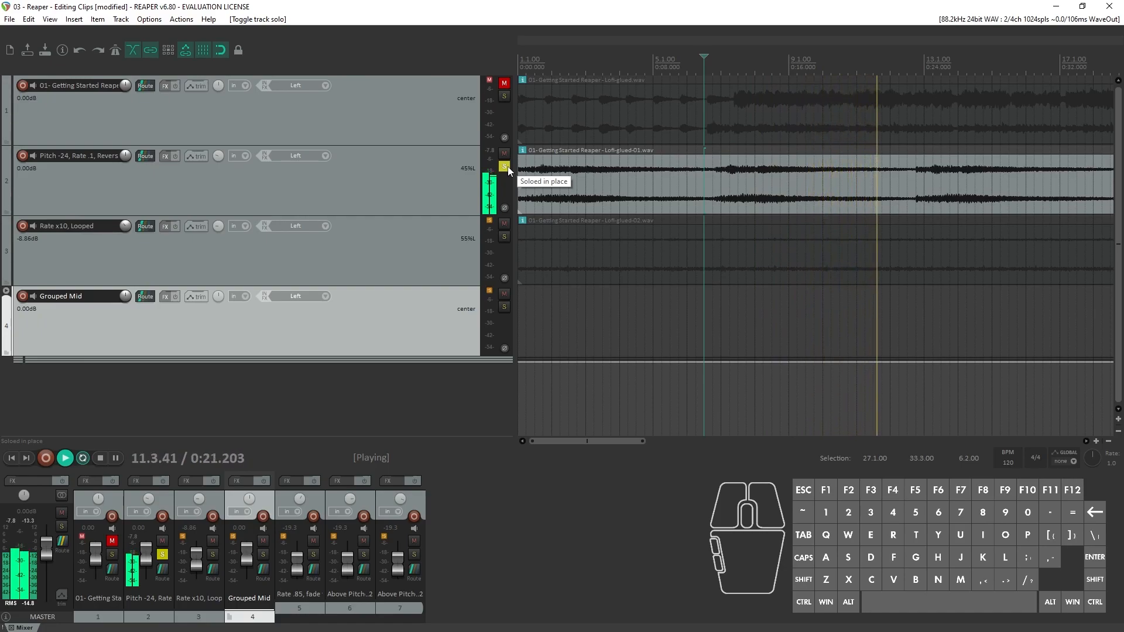
key(space)
click(505, 167)
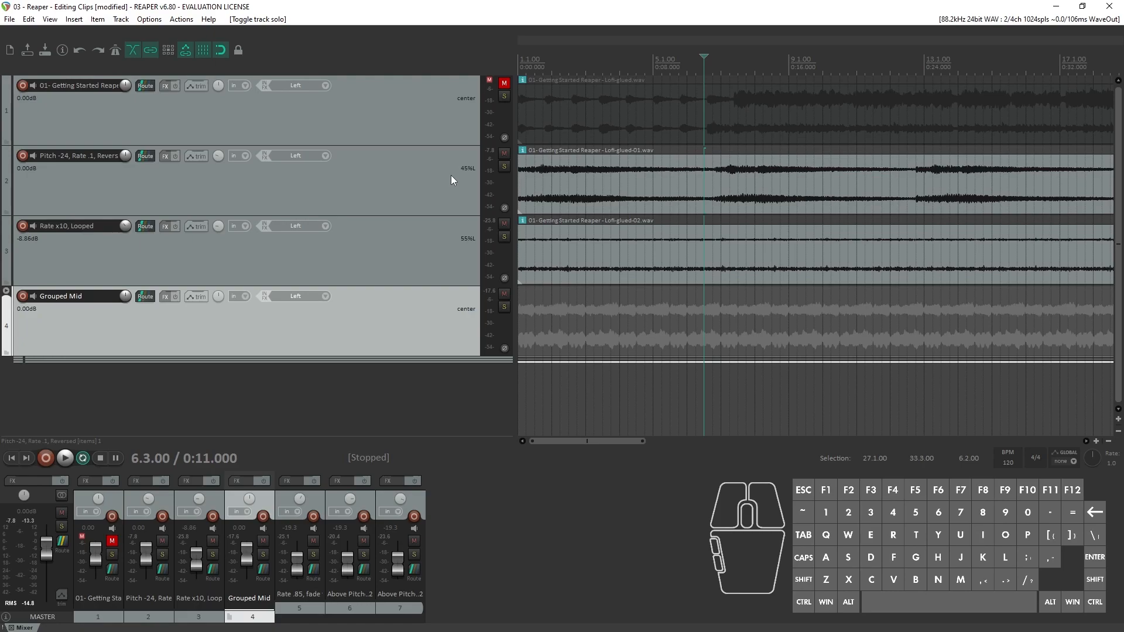
- Open the Add FX window for track 2, "Pitch -24, Rate .1, Reversed", and resize it to fit over the project
click(174, 160)
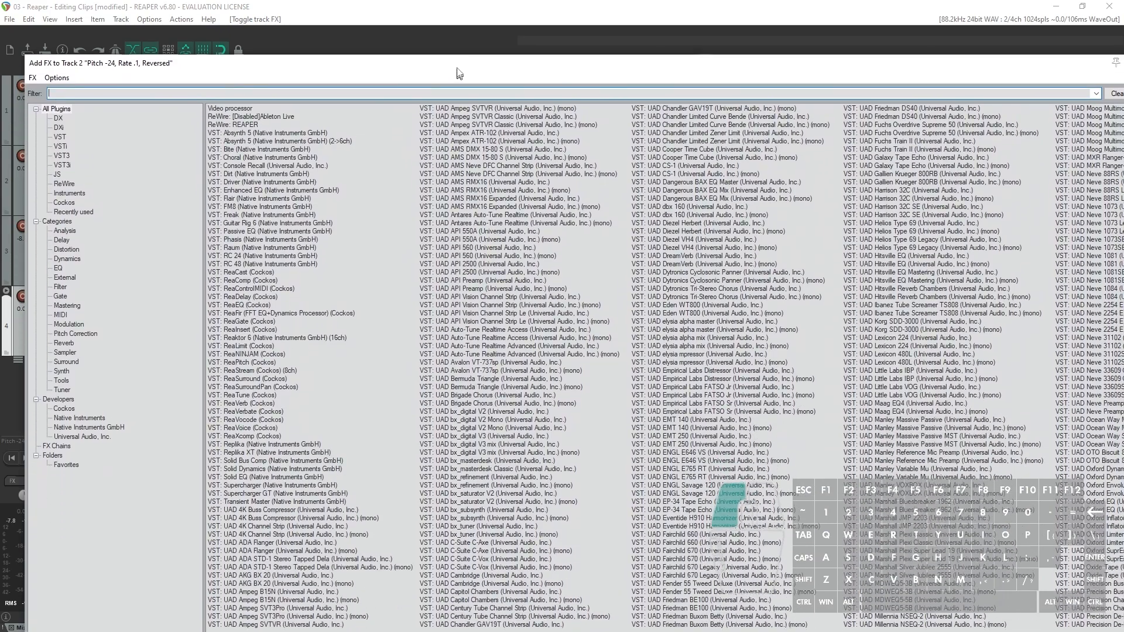
drag(459, 73, 460, 45)
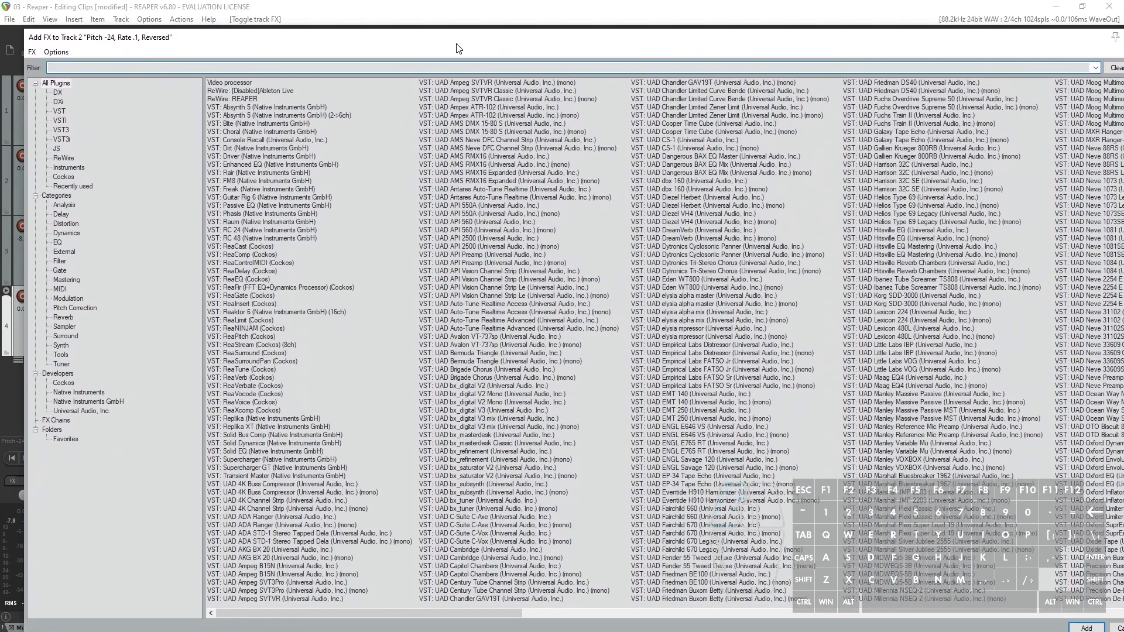
drag(25, 29, 442, 202)
drag(751, 226, 439, 102)
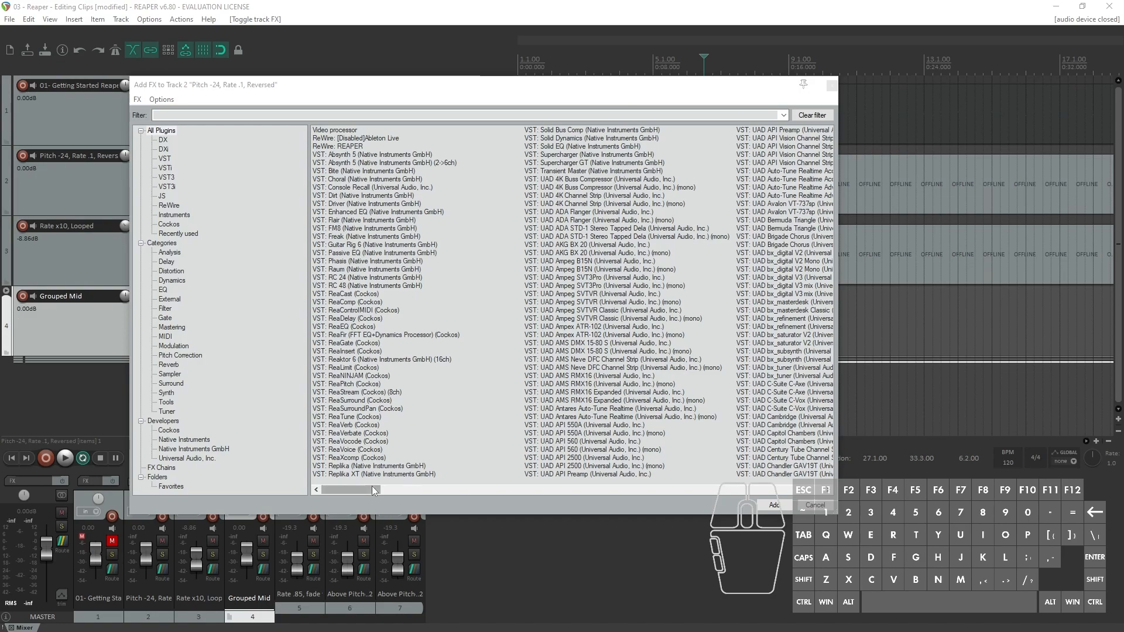
- Look through the full list of available plugins and collapse the All Plugins group
drag(371, 490, 720, 491)
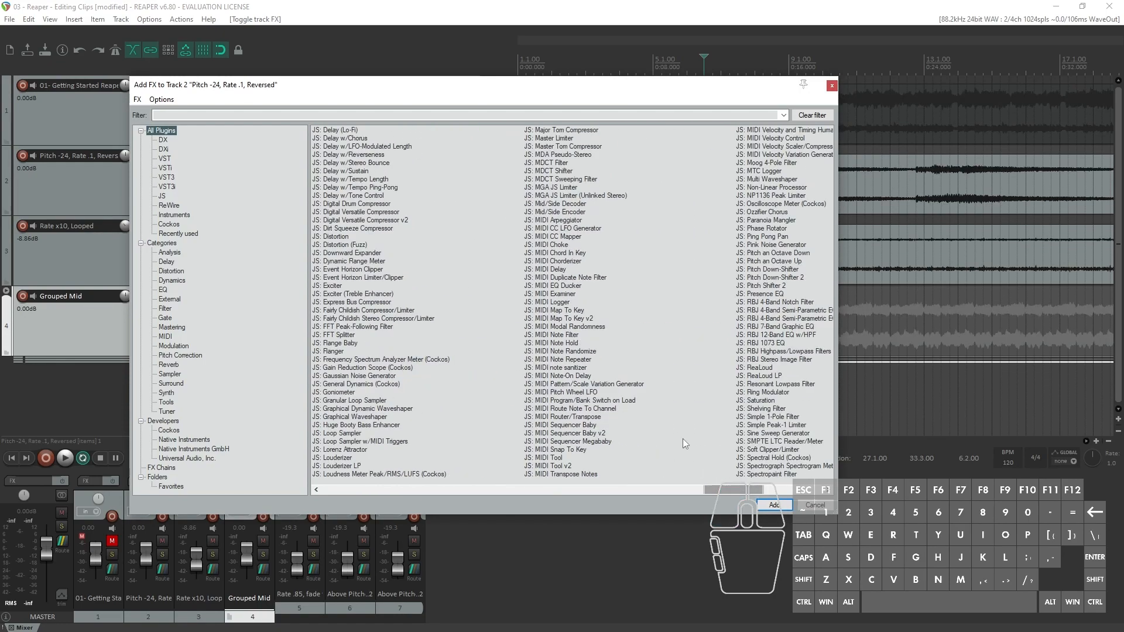
drag(735, 490, 326, 492)
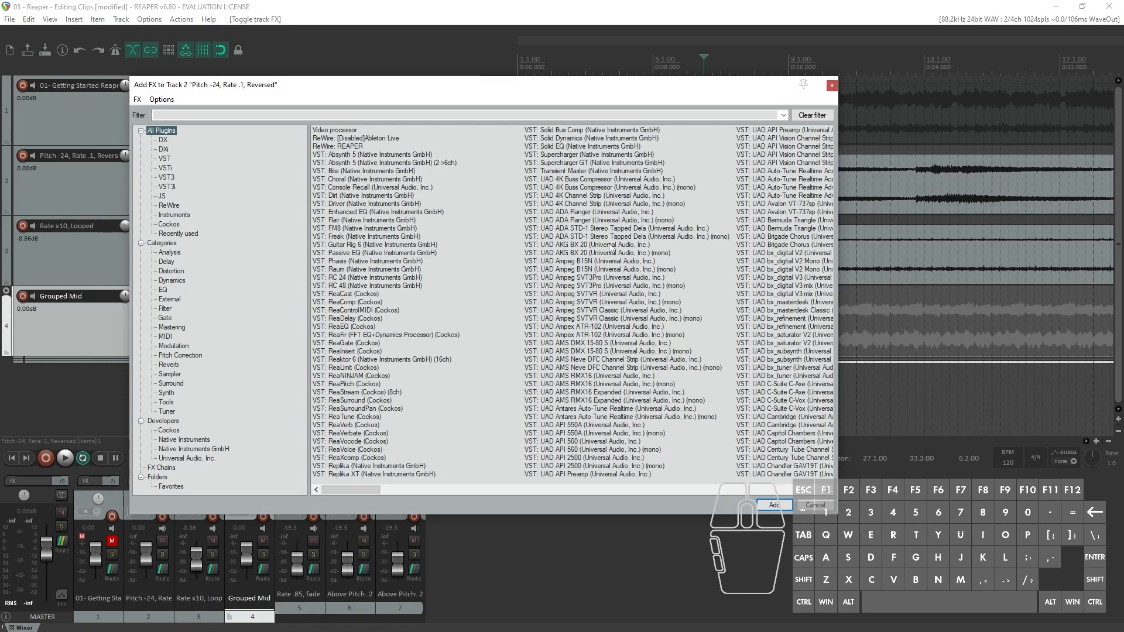
click(141, 131)
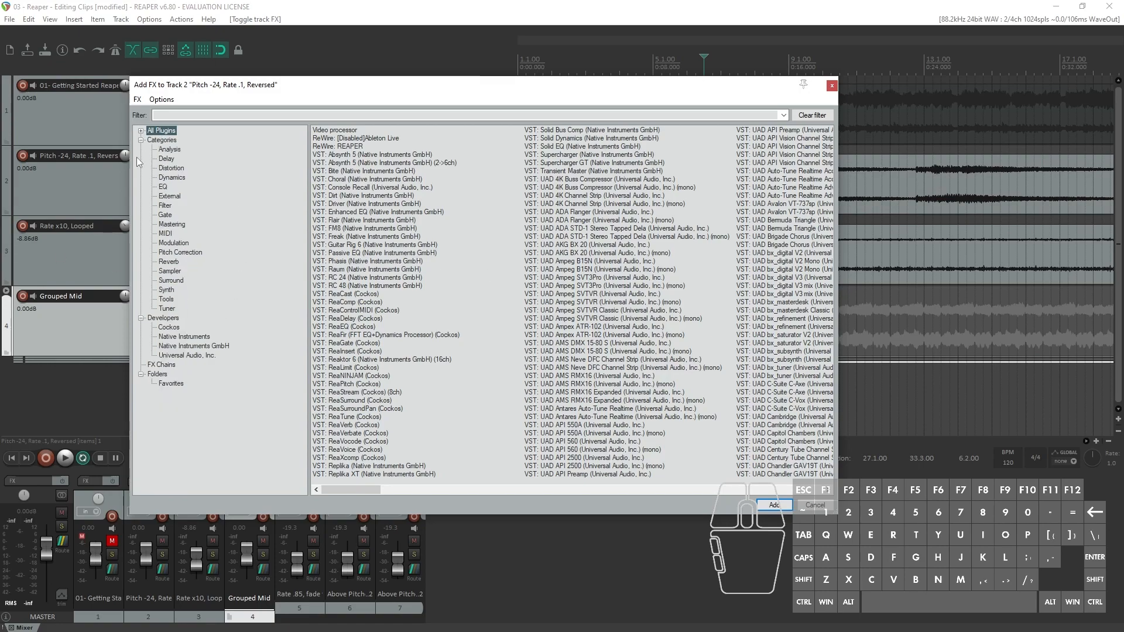
- Browse the plugin groups by category and developer, ending with the list of Cockos plugins
click(141, 140)
click(141, 149)
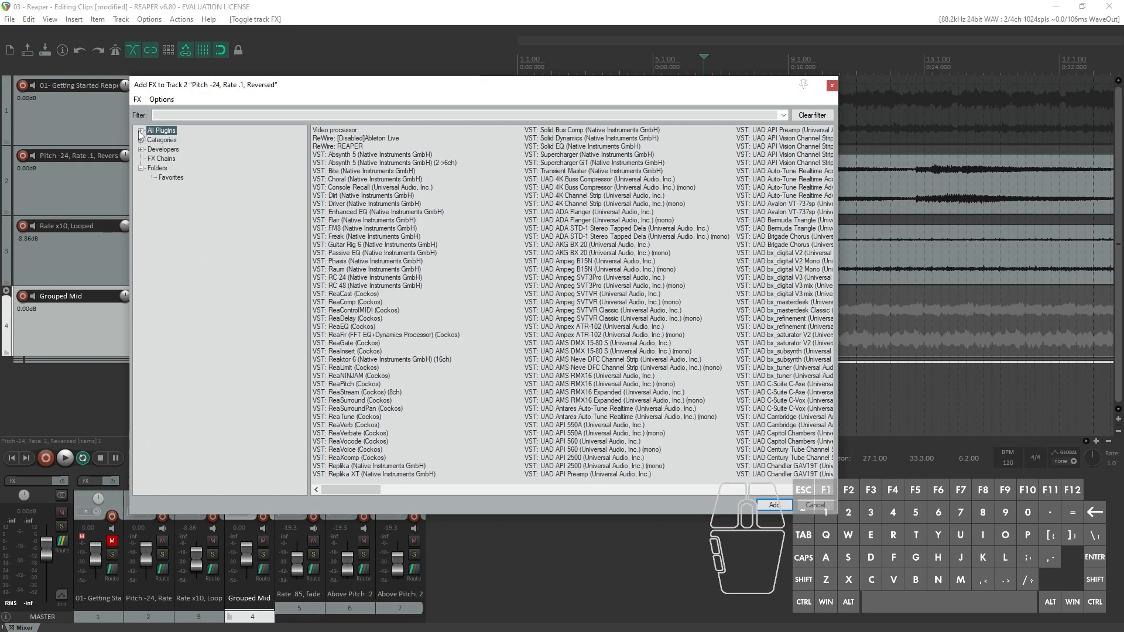
click(140, 130)
click(140, 271)
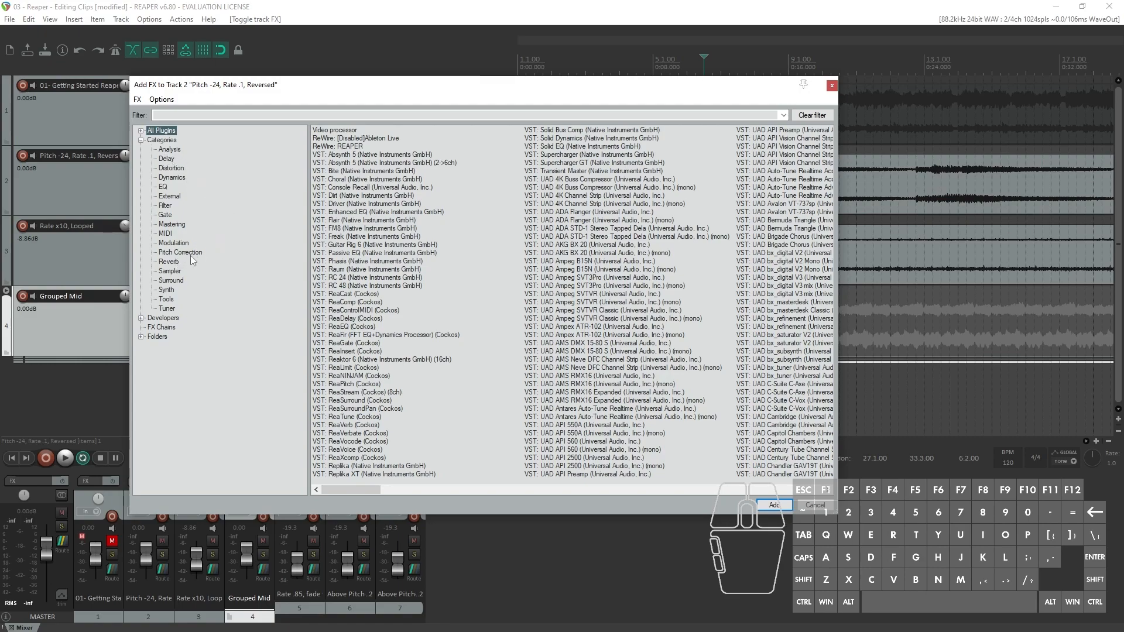
click(140, 140)
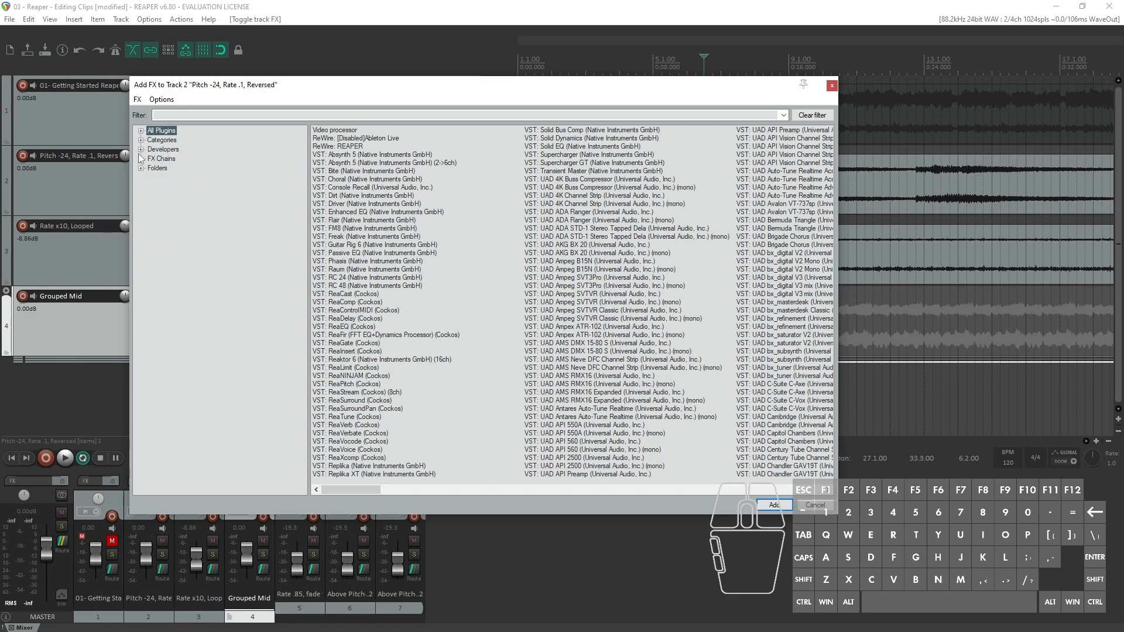
click(141, 150)
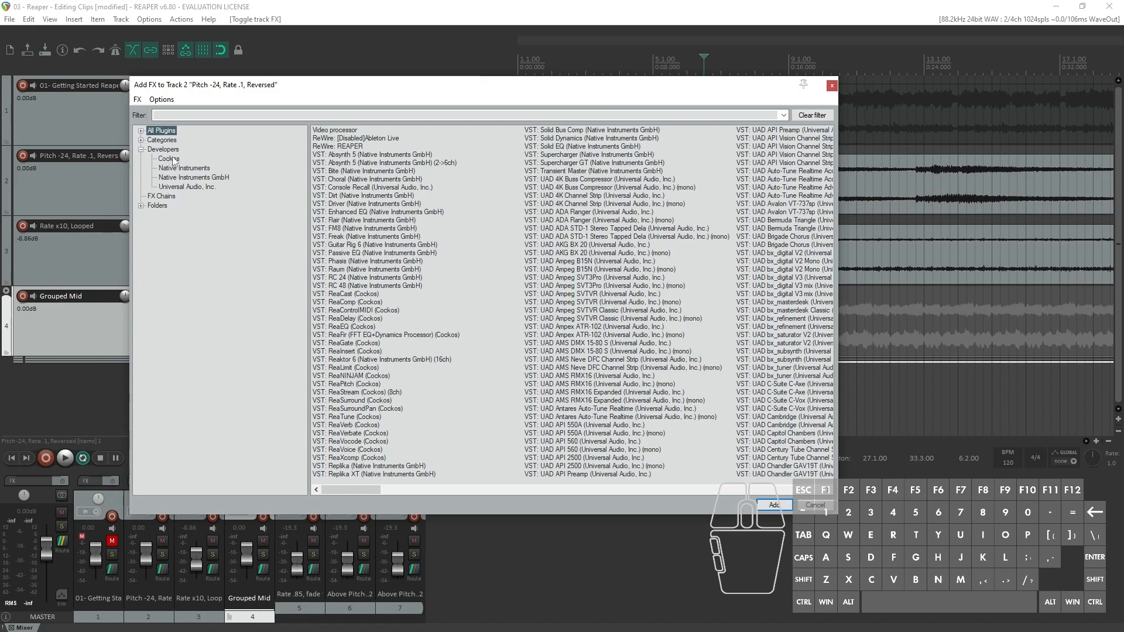
click(172, 159)
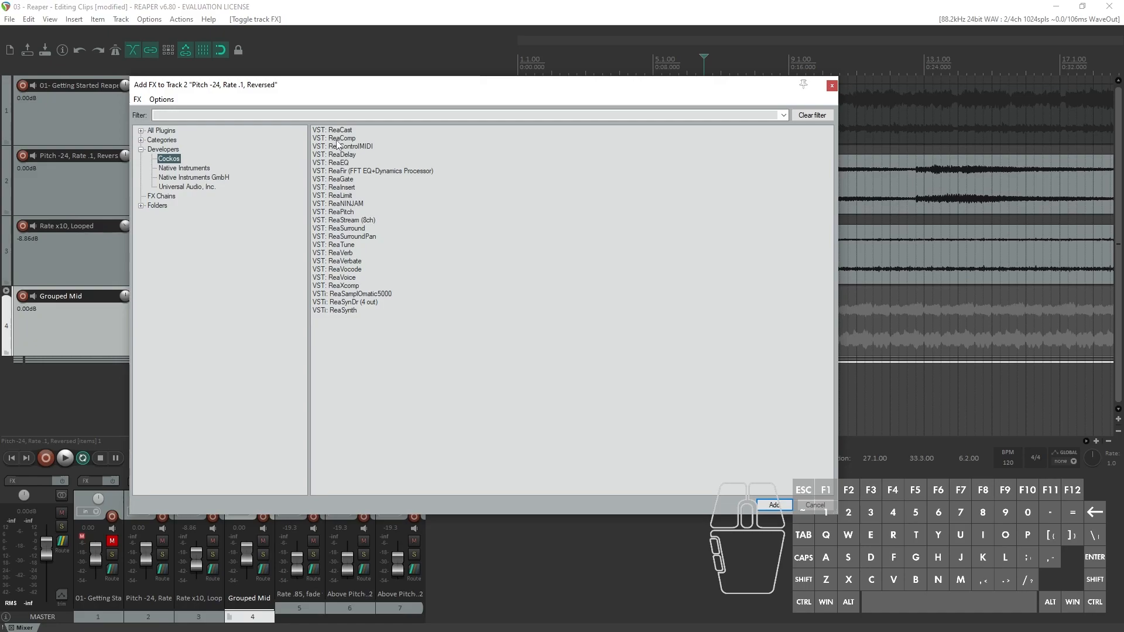
- Filter all plugins for "reaeq", add ReaEQ to track 2, and reposition its effects window
click(161, 130)
click(194, 115)
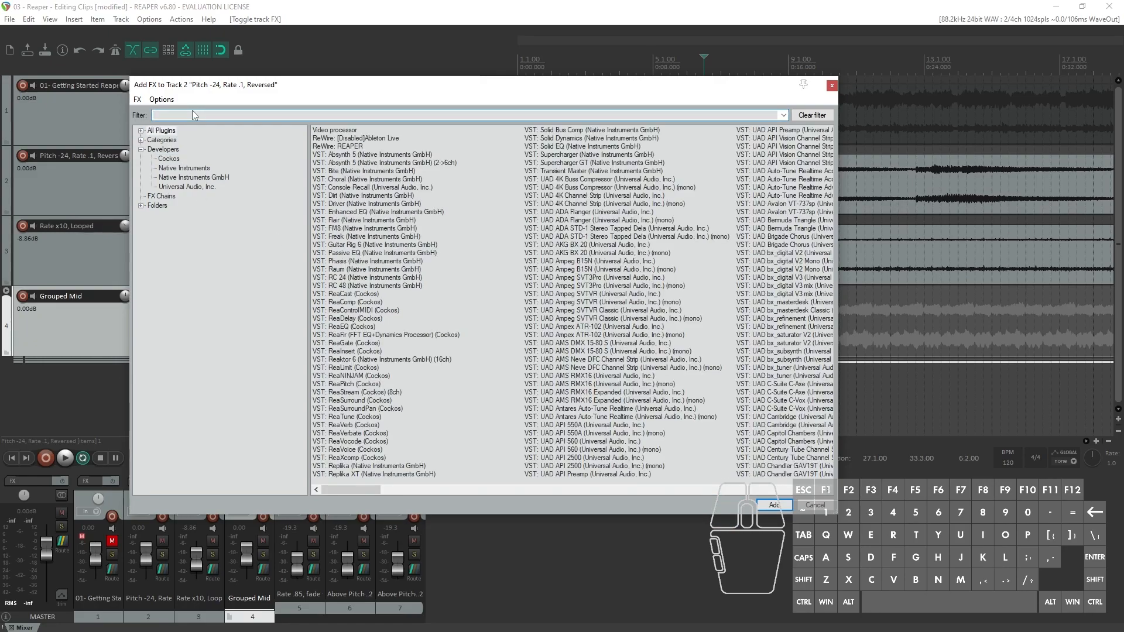
text(rea)
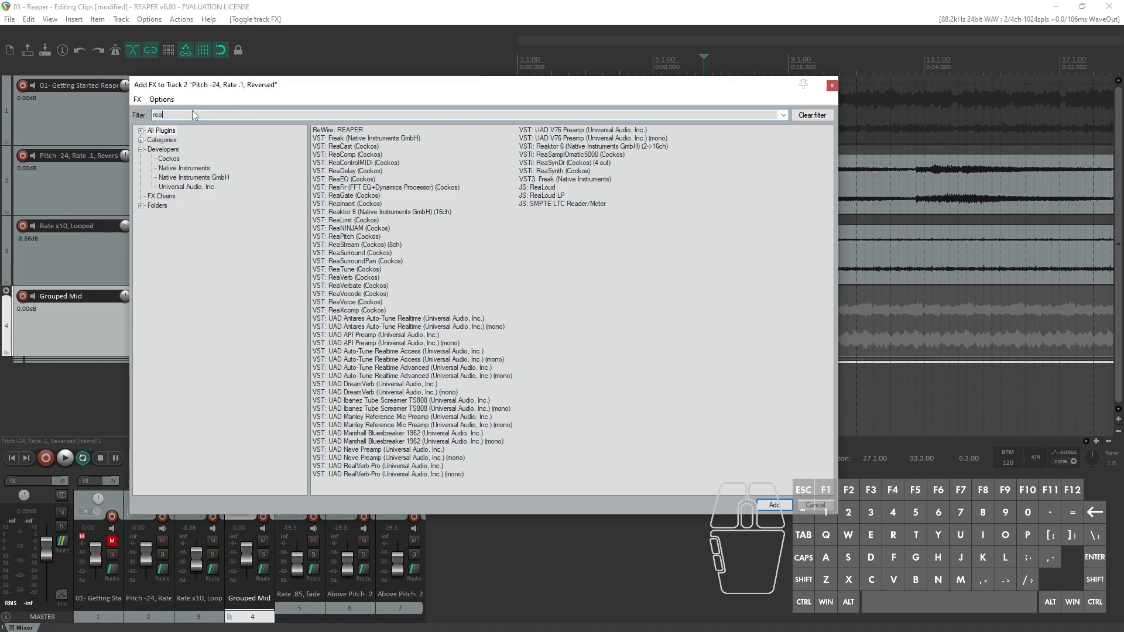
text(eq)
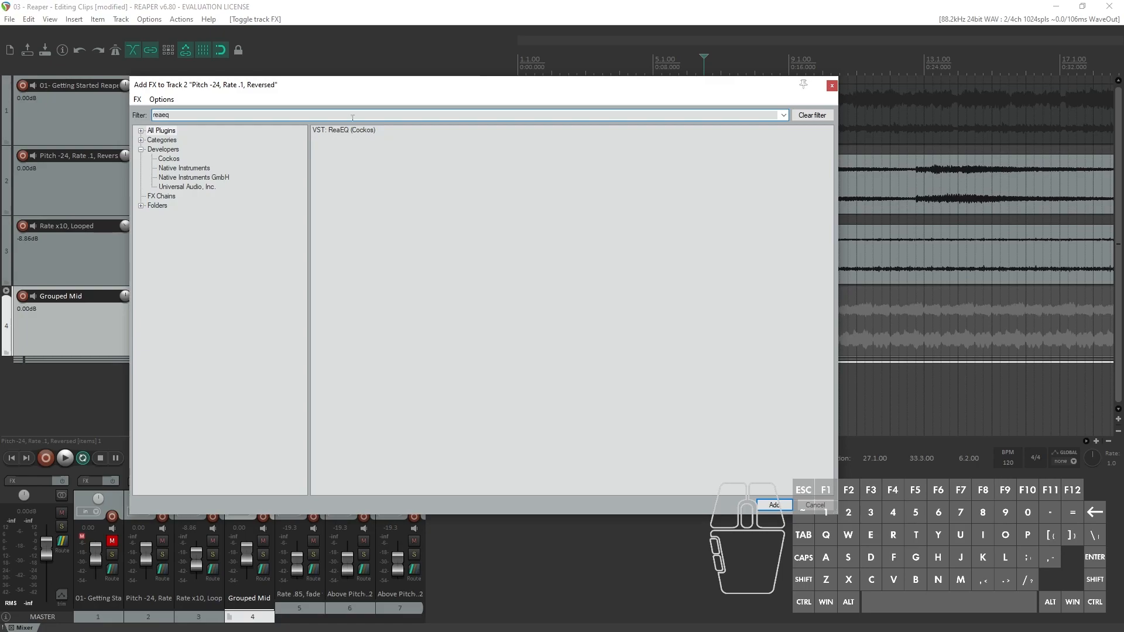
double_click(359, 135)
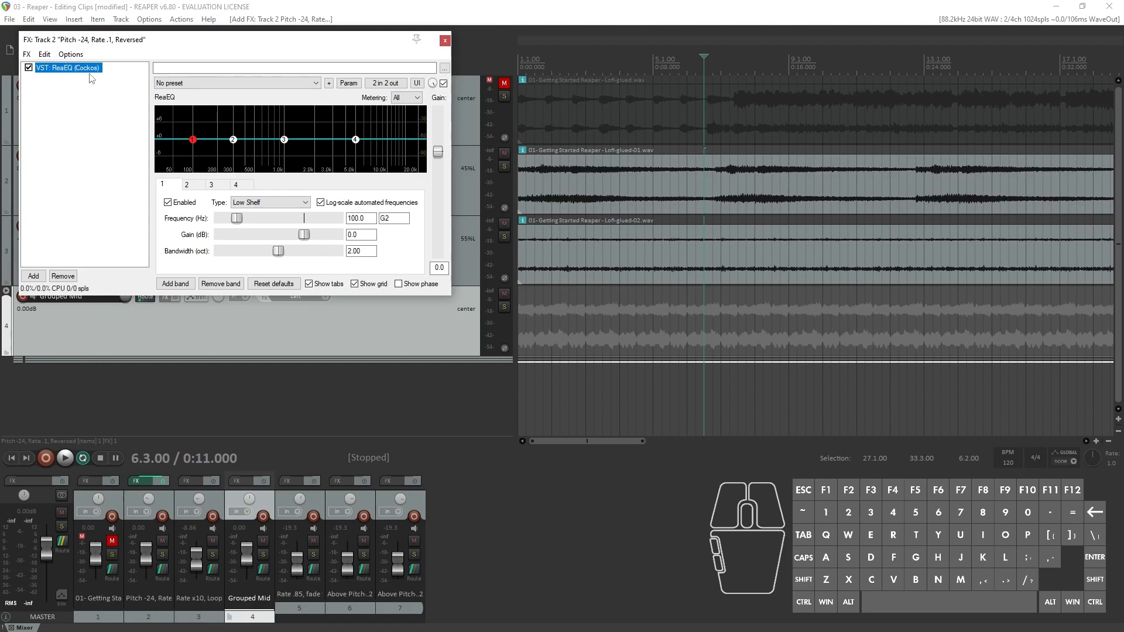
drag(152, 41, 277, 48)
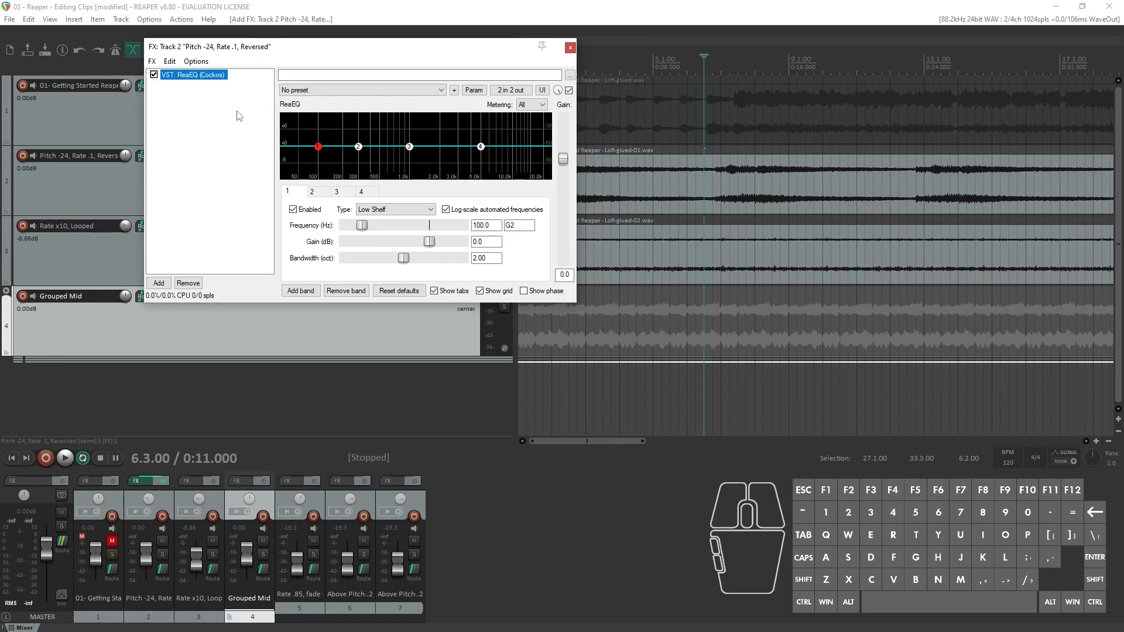
- Try adding ReaGate and ReaSurround to track 2's effect chain, switch between the effects, and remove both additions
click(159, 282)
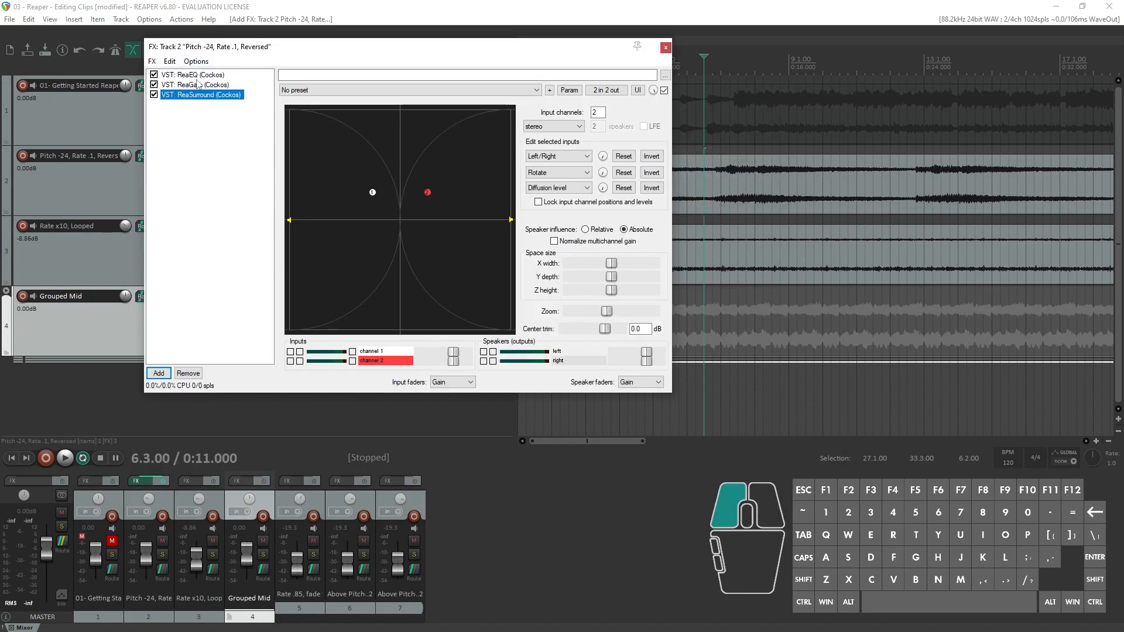
click(193, 75)
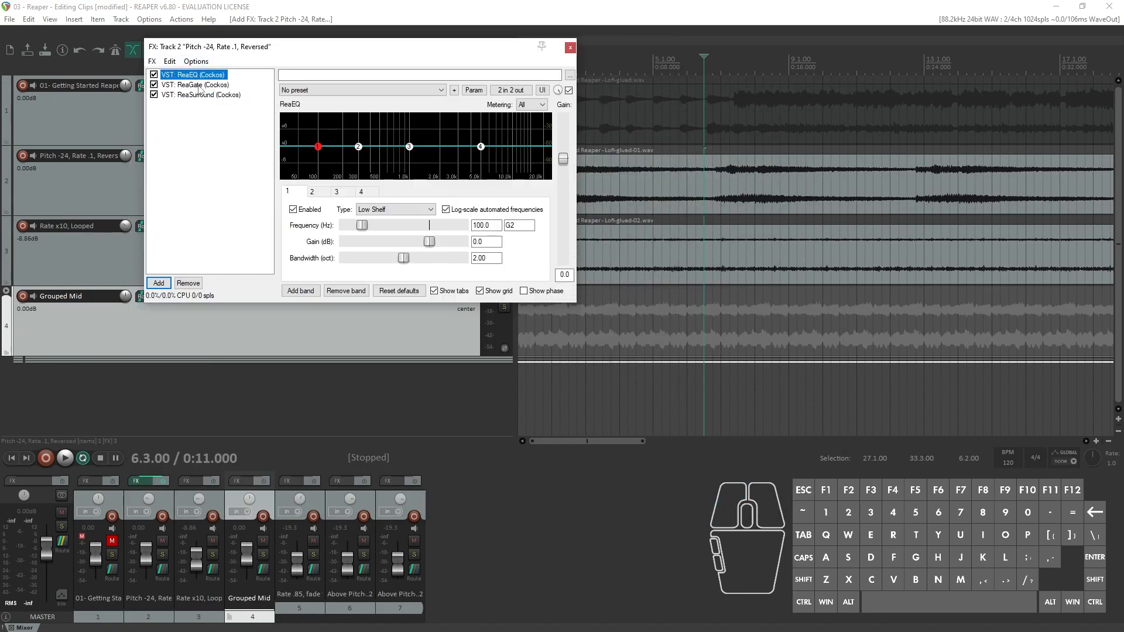
click(196, 85)
click(197, 76)
click(197, 86)
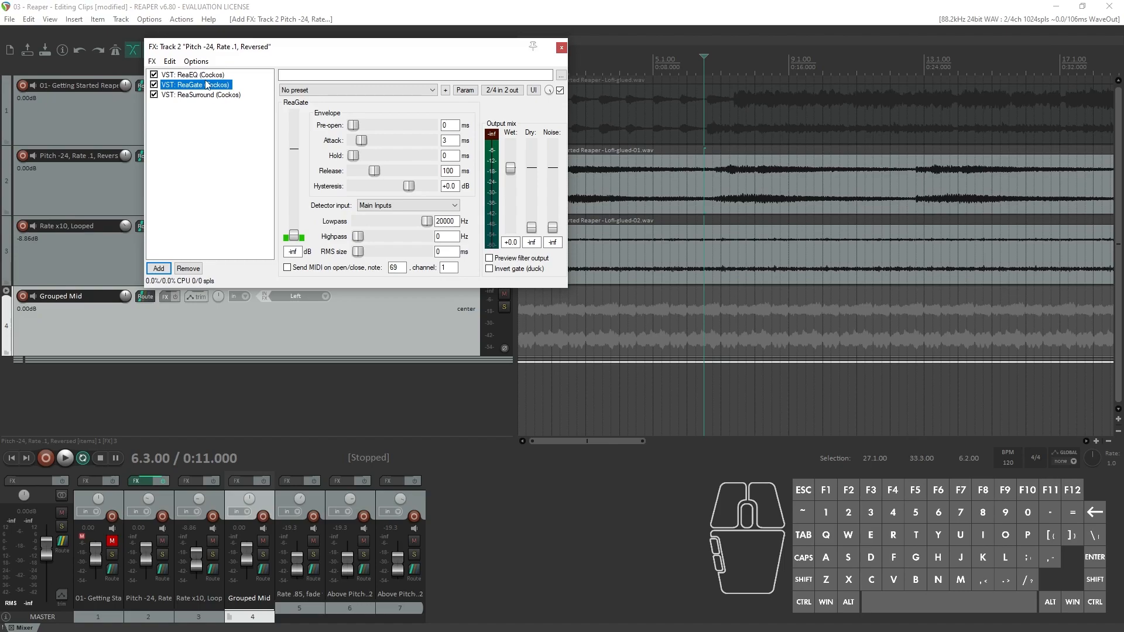
key(Delete)
key(Delete)
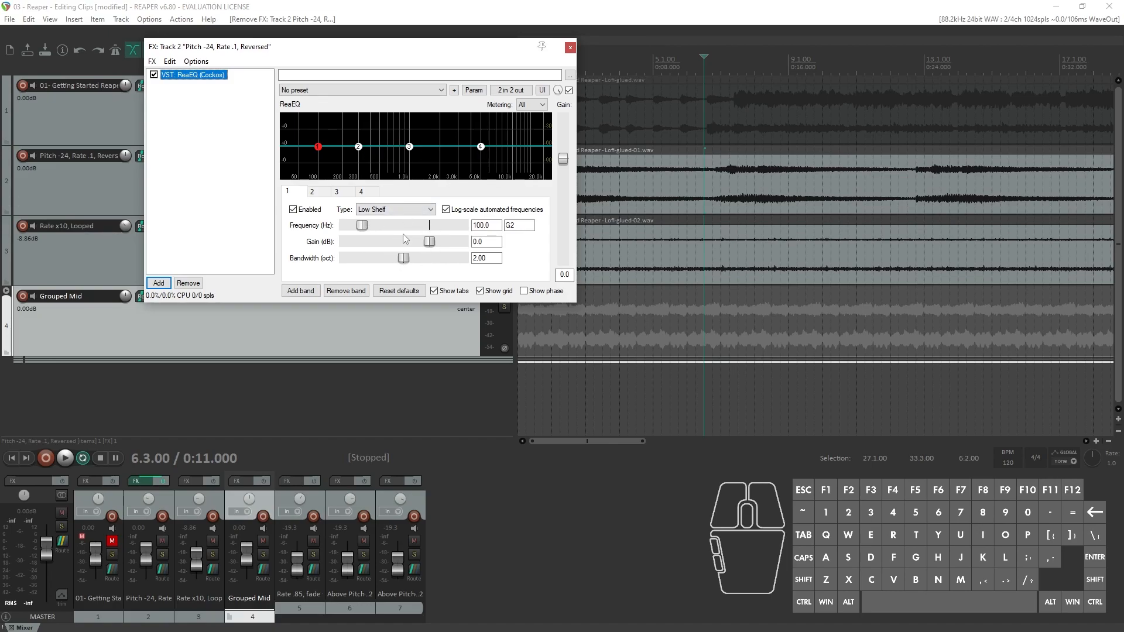
- Load the "stock - Bass Lopass [snk]" preset in track 2's ReaEQ
click(361, 92)
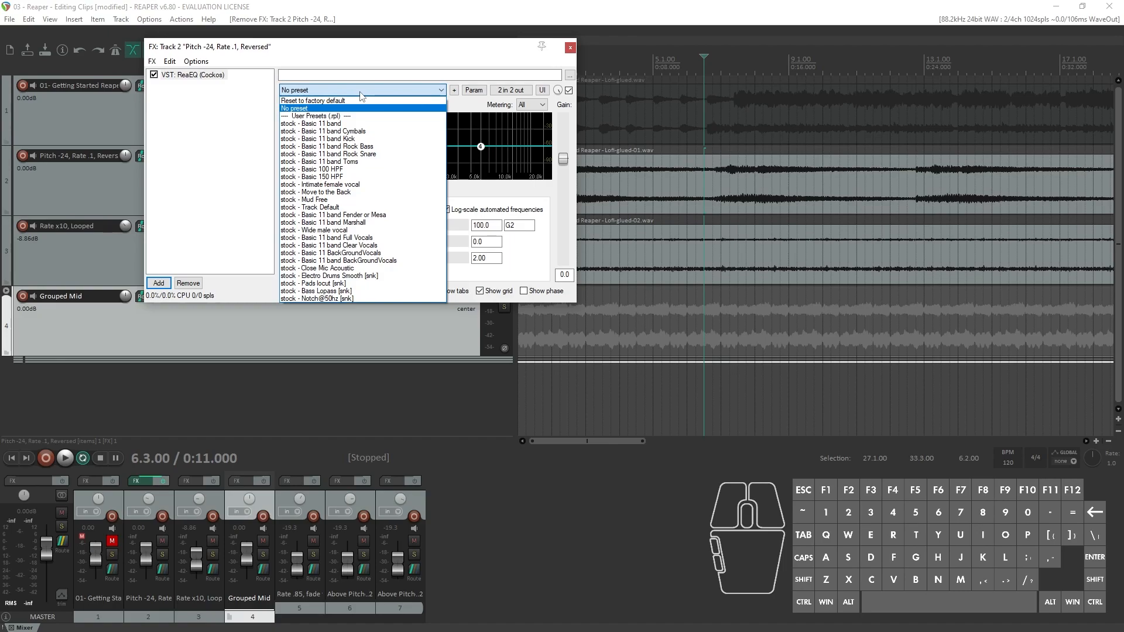
drag(395, 46, 597, 55)
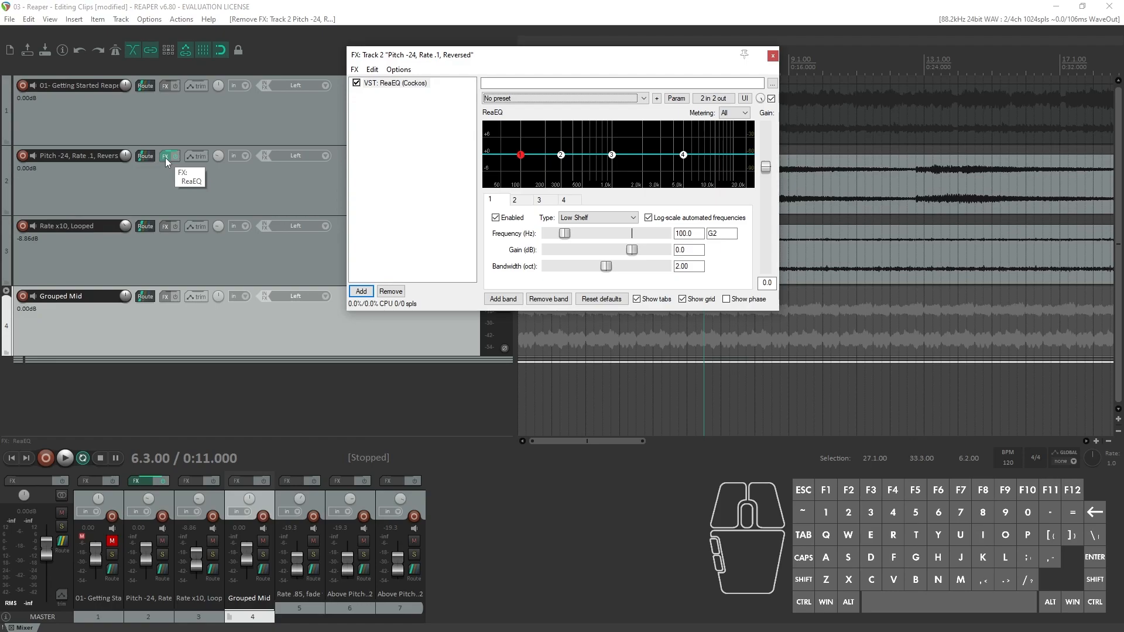
click(594, 99)
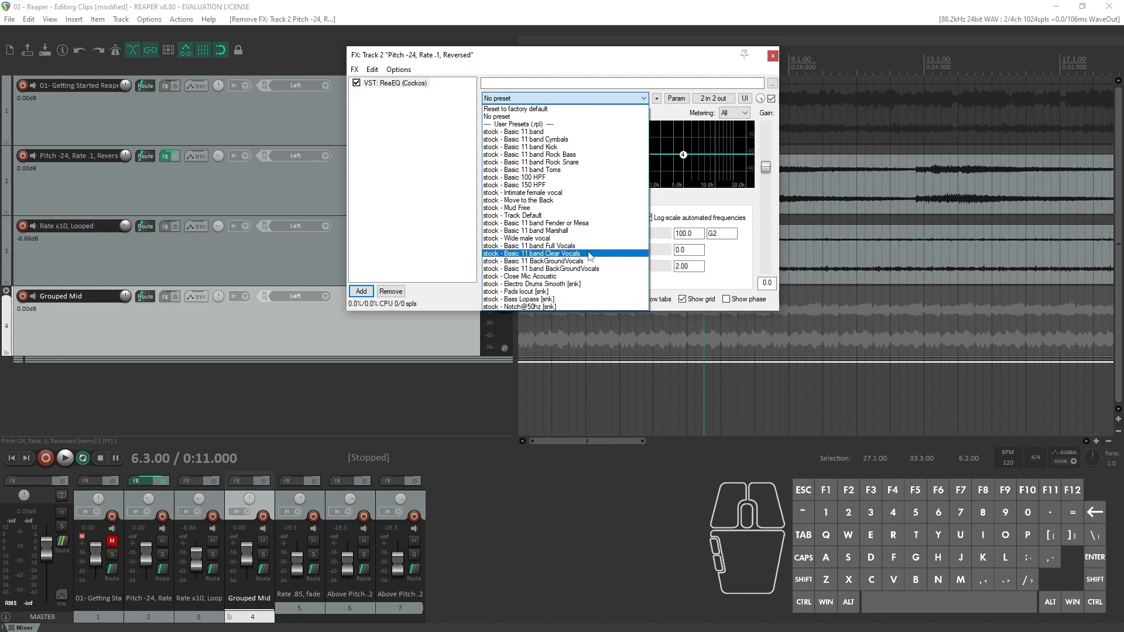
click(574, 299)
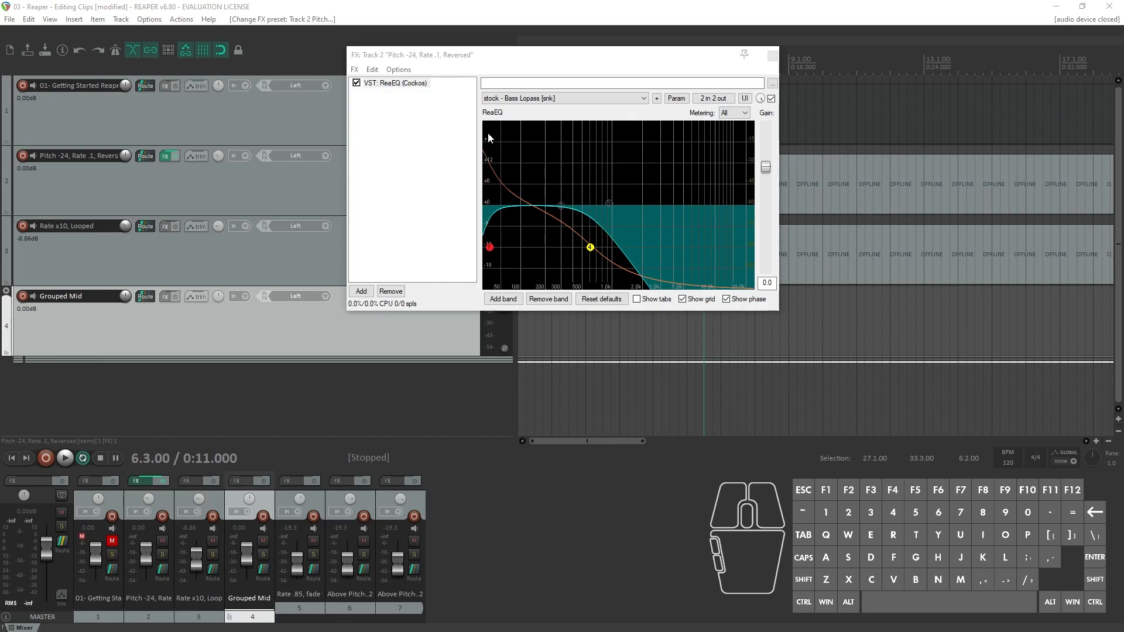
- Move the effects window clear of the track controls, solo "Pitch -24, Rate .1, Reversed", and play it
drag(540, 67, 768, 65)
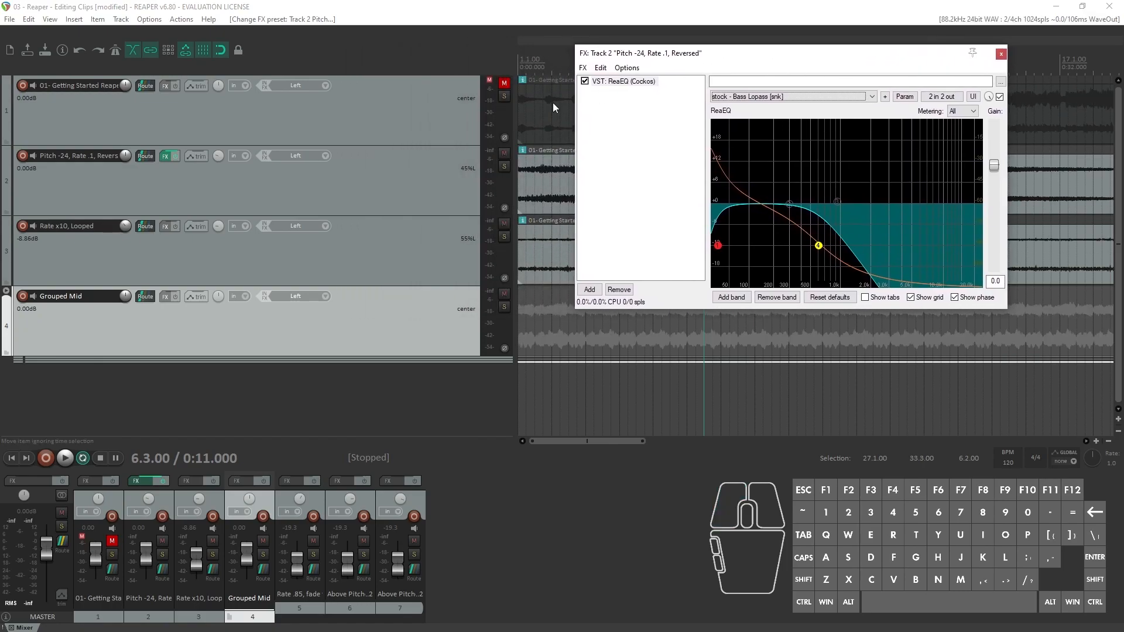
click(505, 167)
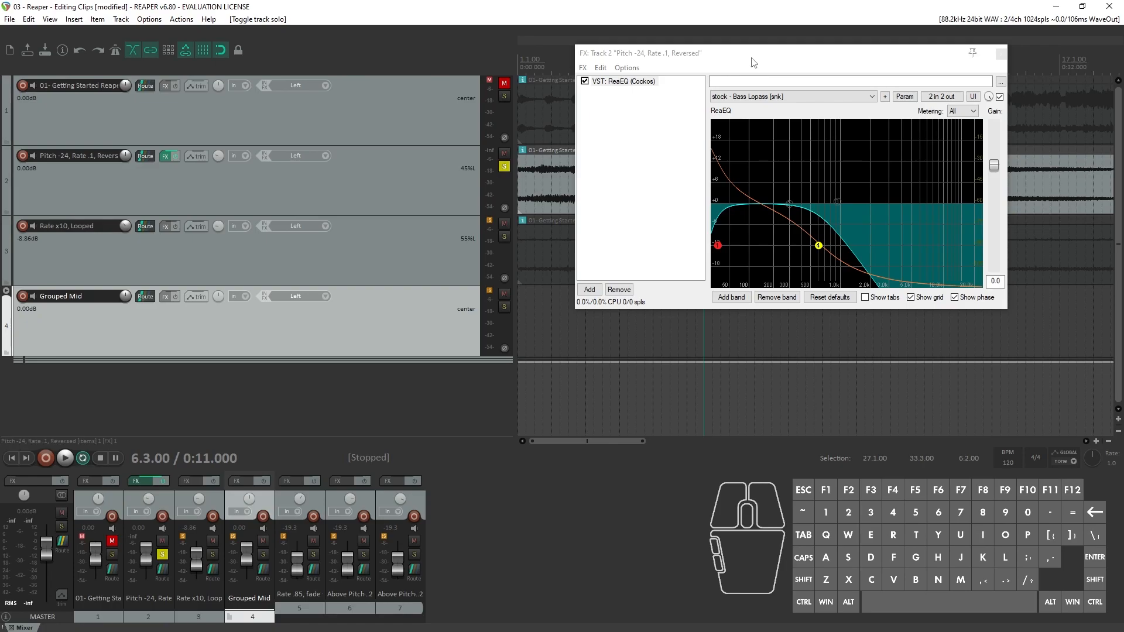
key(space)
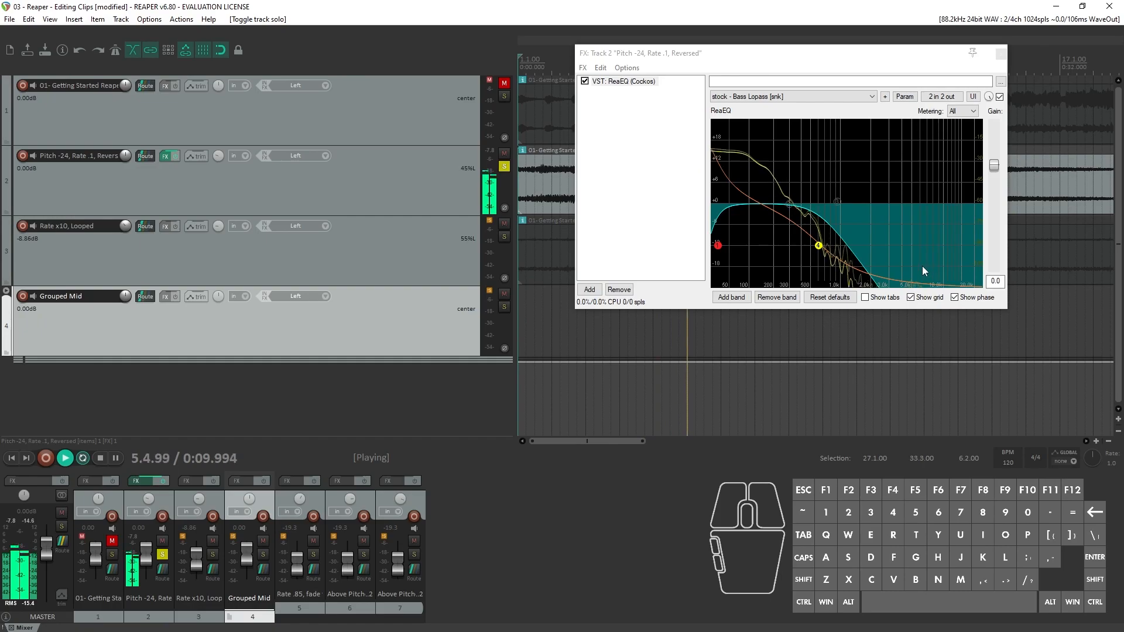
- Sweep ReaEQ's low-pass band 4 up to the highest frequencies and back while listening, settling at 494 Hz
mouse_move(820, 251)
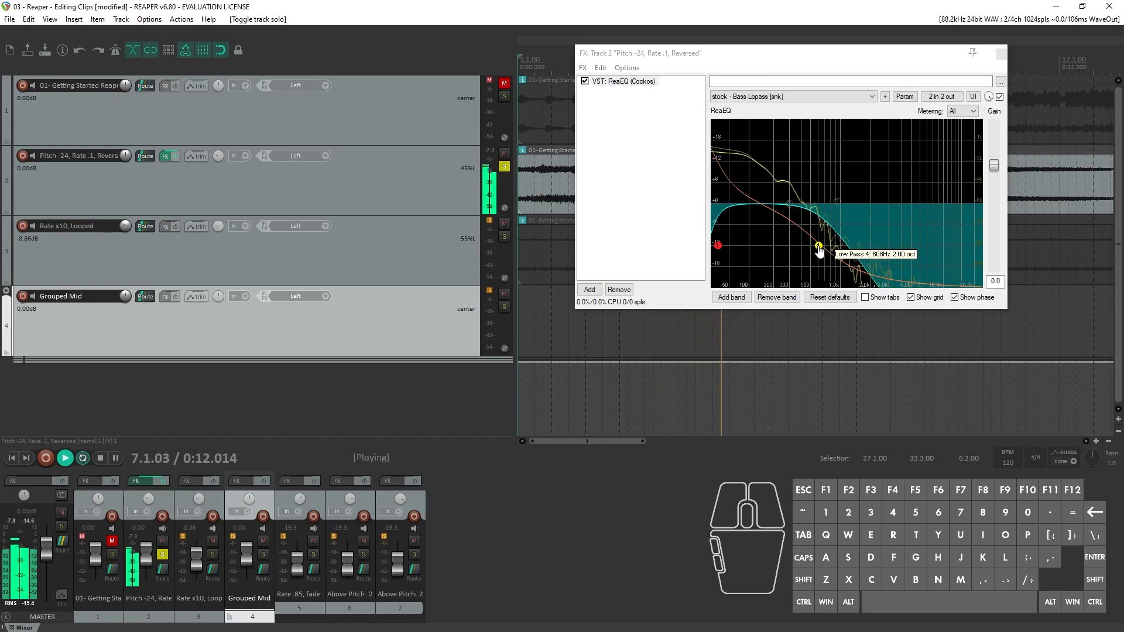
drag(820, 251, 966, 253)
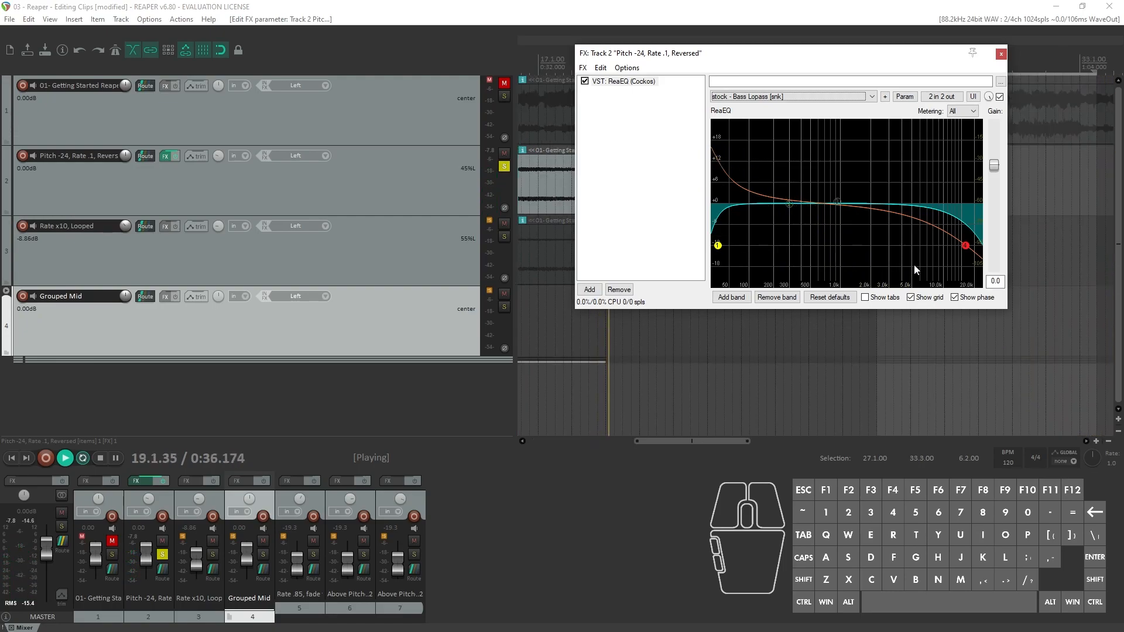
key(space)
key(space)
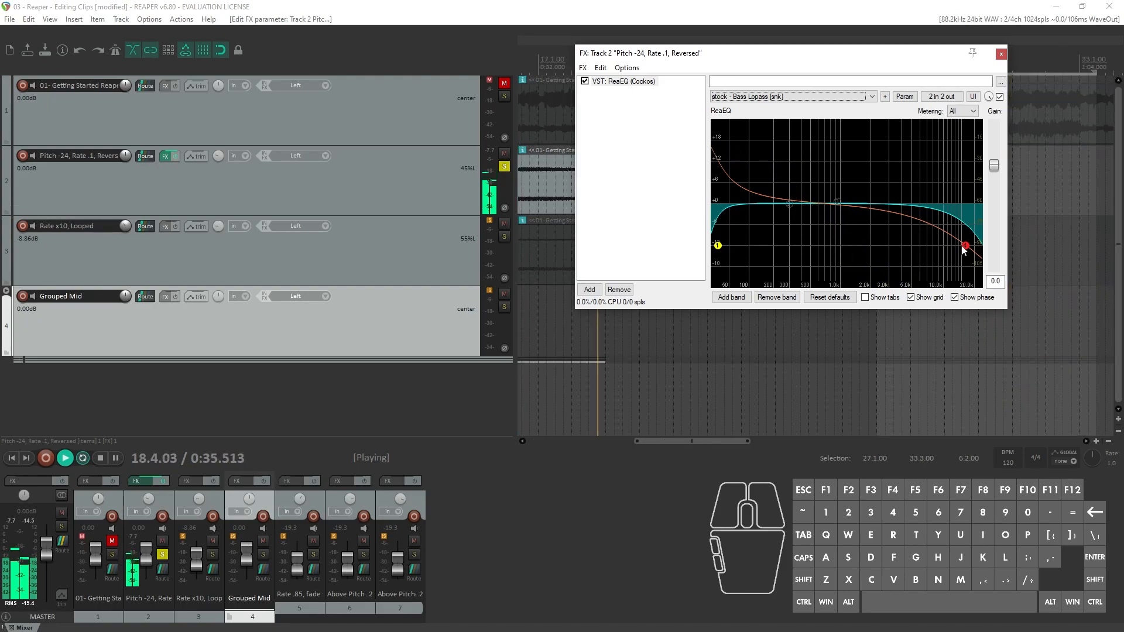
mouse_move(945, 250)
mouse_down()
mouse_move(814, 250)
mouse_move(868, 252)
mouse_move(825, 252)
mouse_up()
key(space)
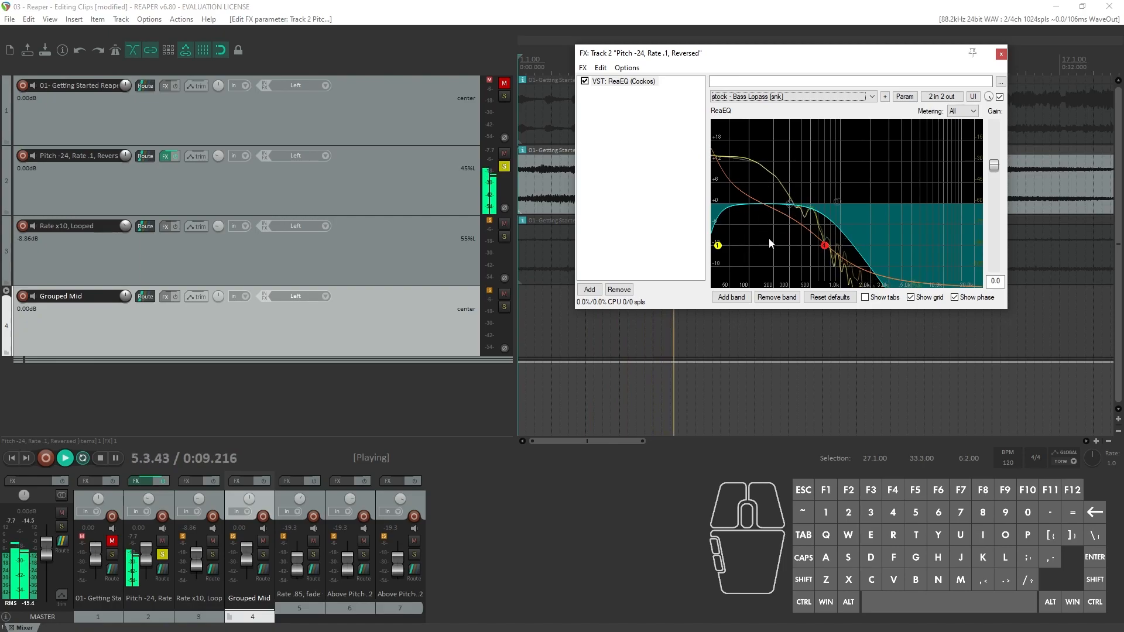
drag(825, 246, 809, 248)
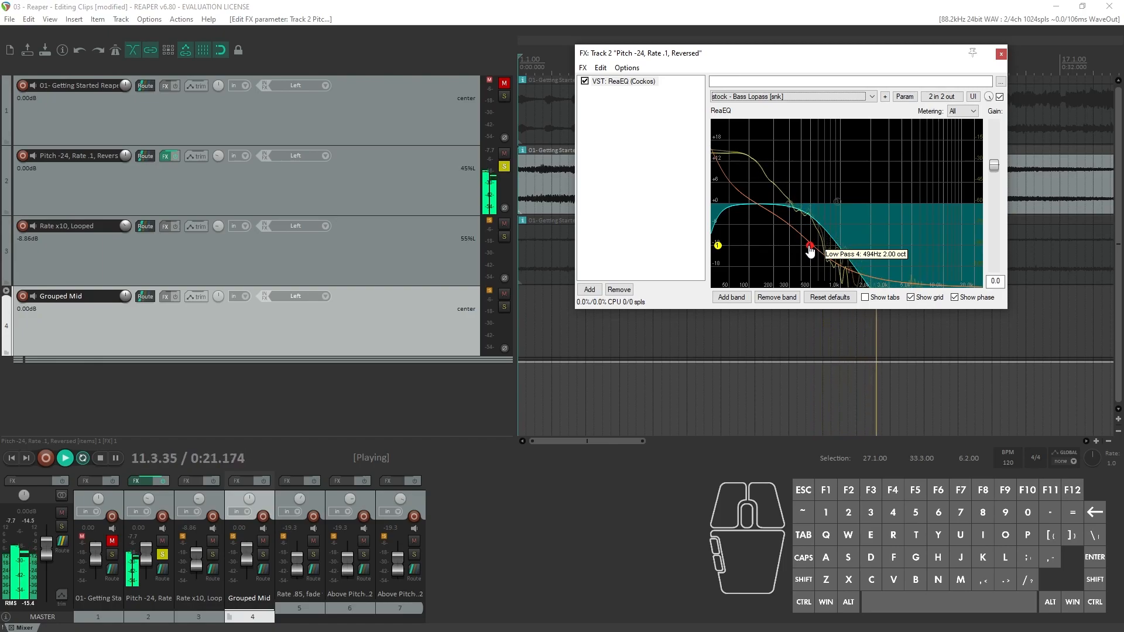
- Close track 2's effects window and switch the solo from track 2 to "Rate x10, Looped"
click(1002, 53)
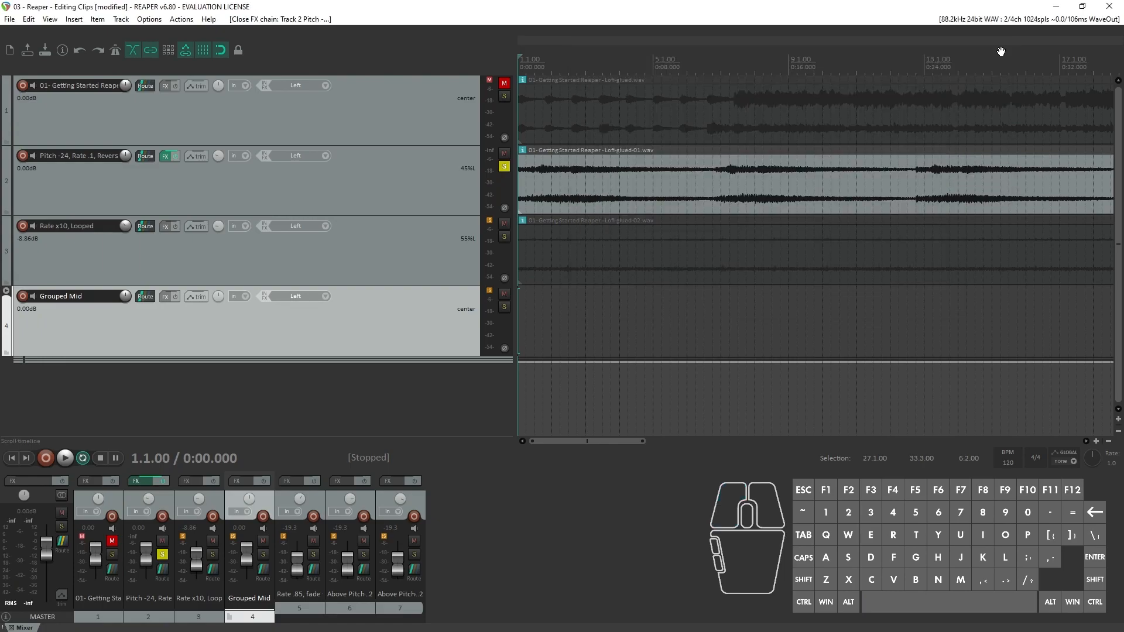
click(504, 167)
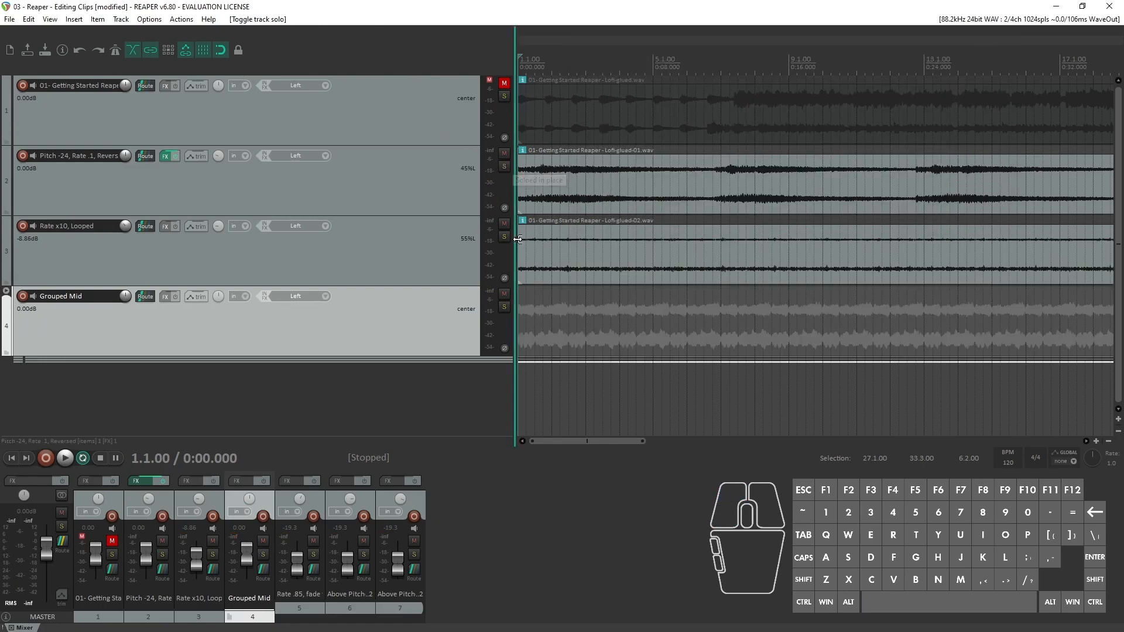
click(504, 238)
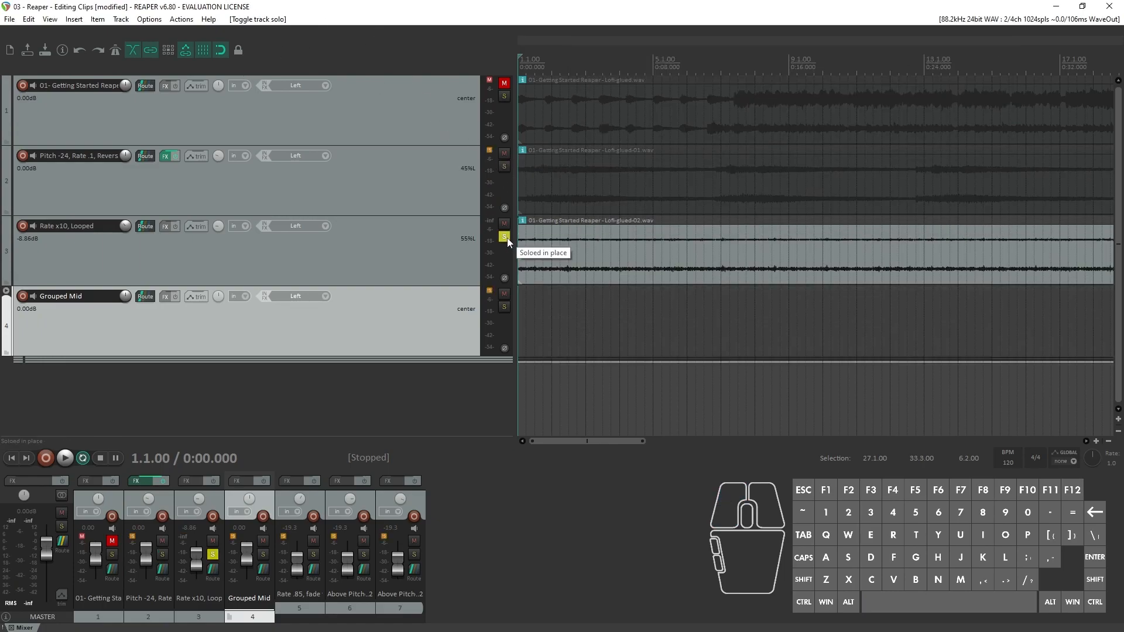
- Add ReaEQ from the Cockos plugins to the "Rate x10, Looped" track and move its effects window over the timeline
click(167, 227)
drag(335, 89, 588, 110)
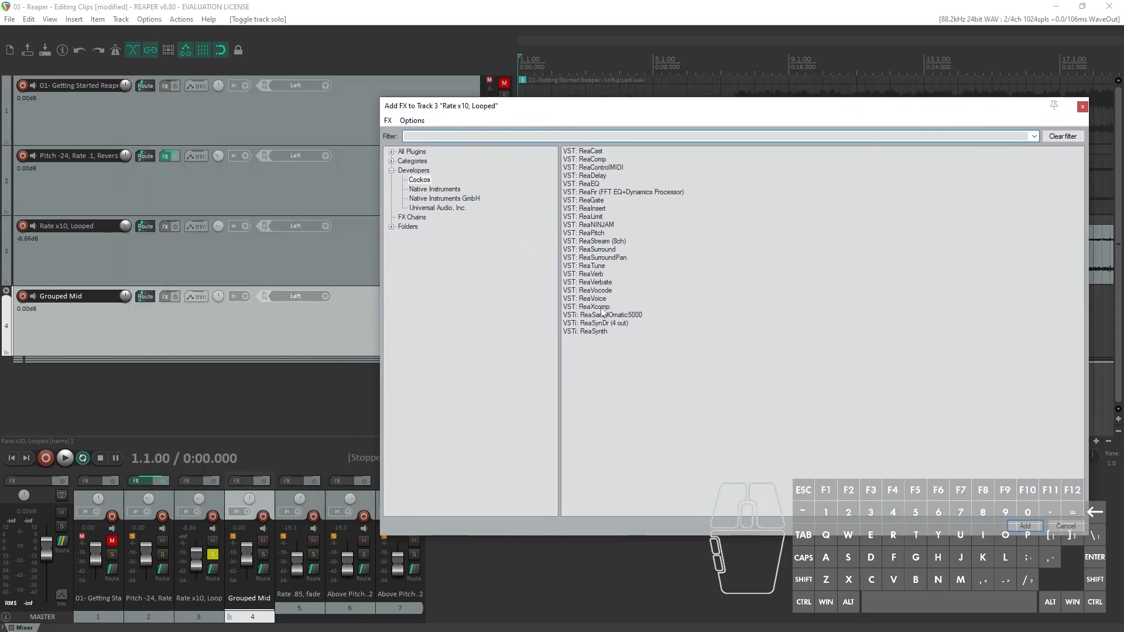
double_click(595, 185)
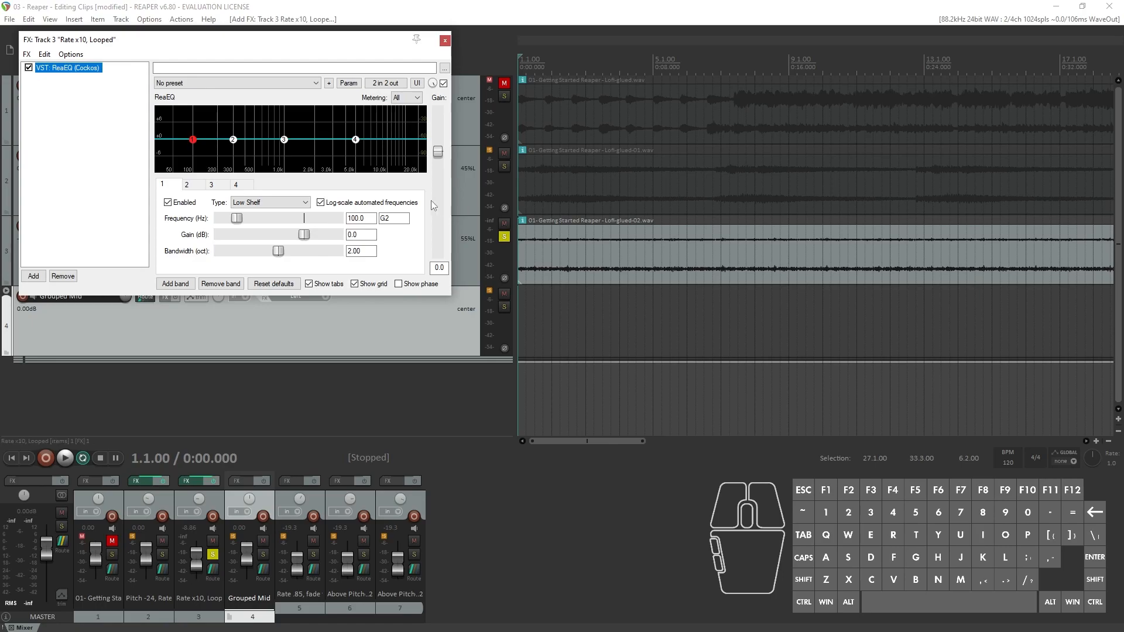
drag(340, 41, 876, 65)
- Open track 2's effects window beside track 3's, compare the two ReaEQ instances, and close track 2's window
click(169, 227)
click(168, 227)
click(167, 157)
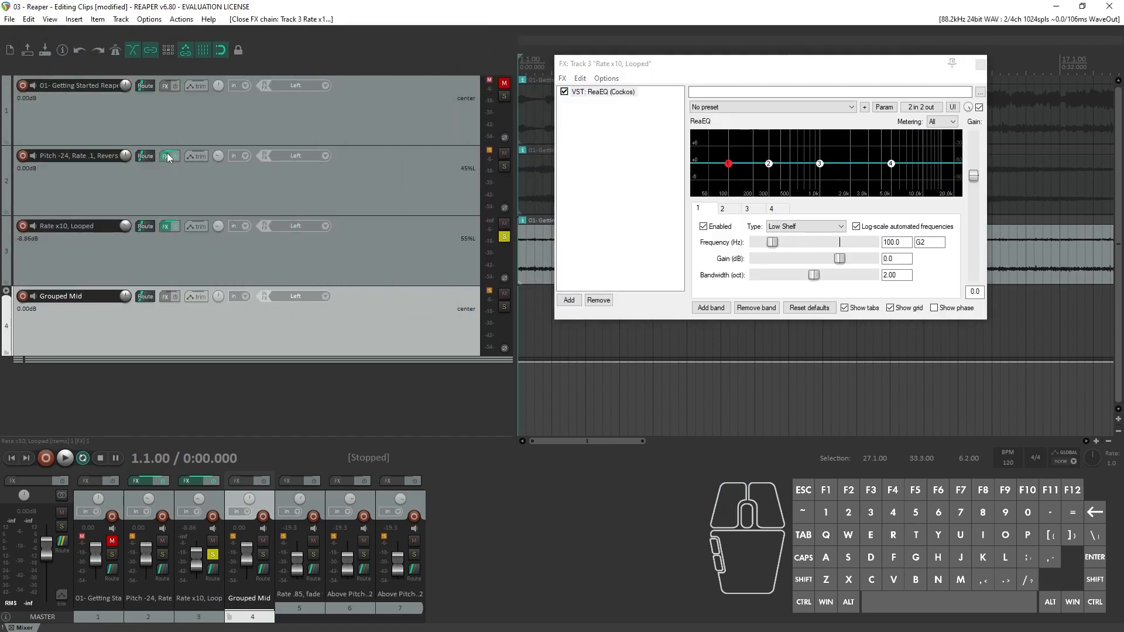
drag(764, 58, 295, 72)
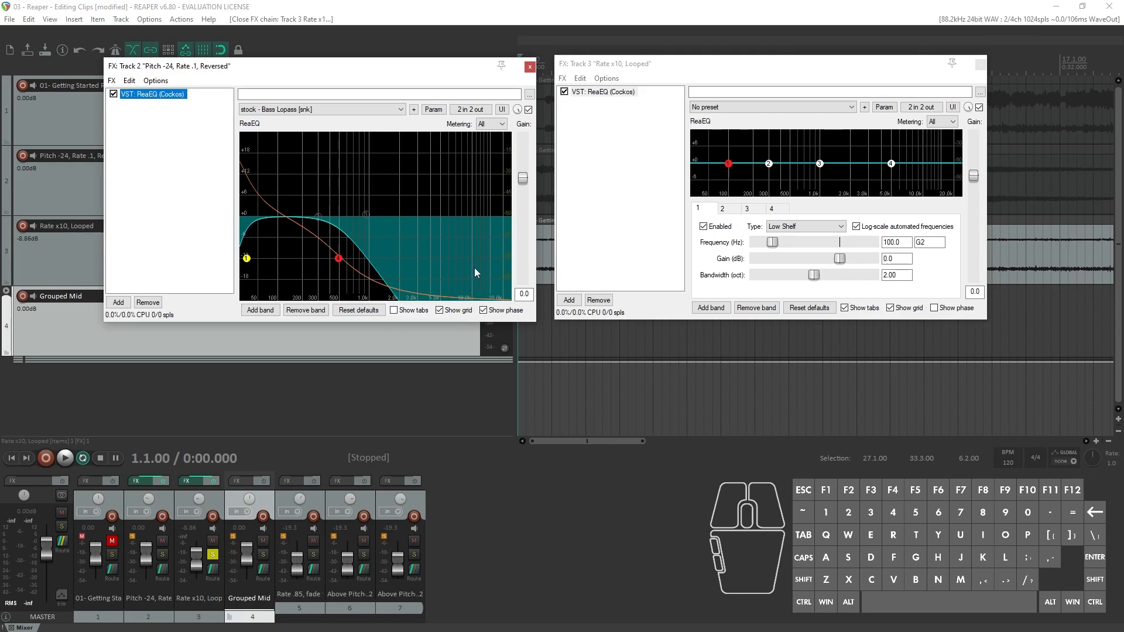
click(530, 67)
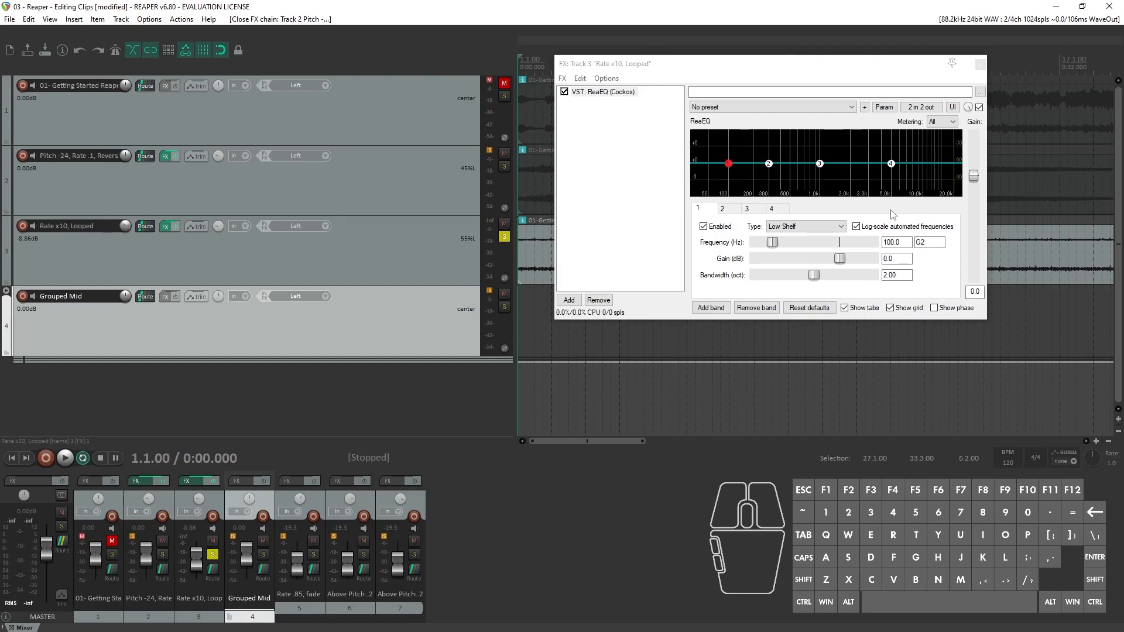
- Add extra bands to the ReaEQ on "Rate x10, Looped" and load the "stock - Basic 11 band Rock Snare" preset
click(712, 309)
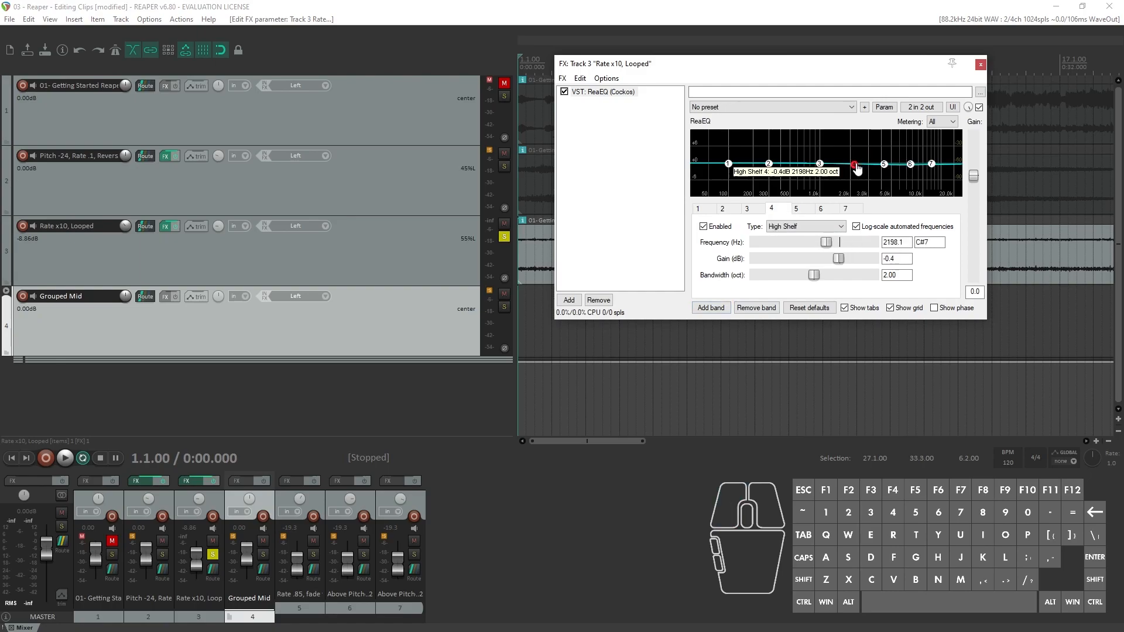
click(800, 105)
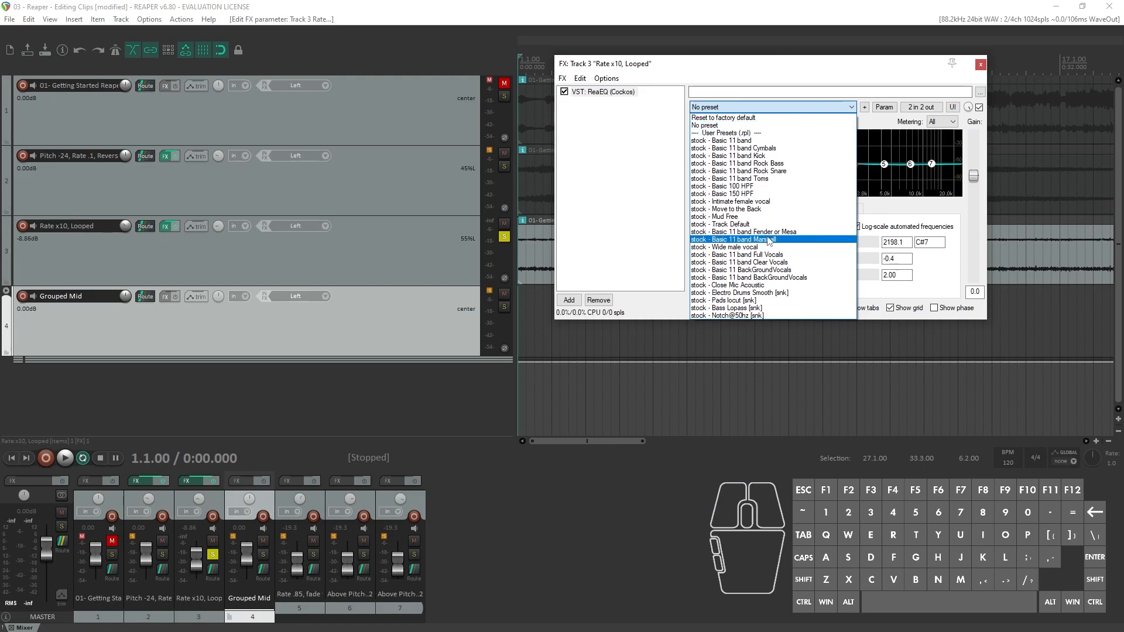
click(786, 173)
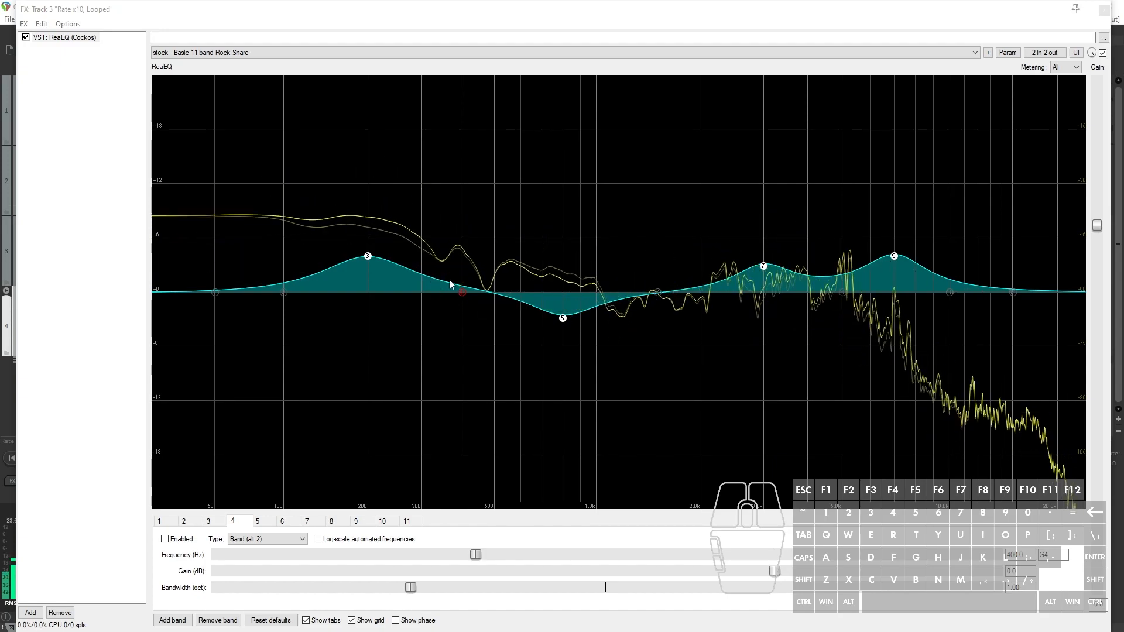
- Flatten ReaEQ's band 9 boost on "Rate x10, Looped" to about -0.1 dB
mouse_move(562, 320)
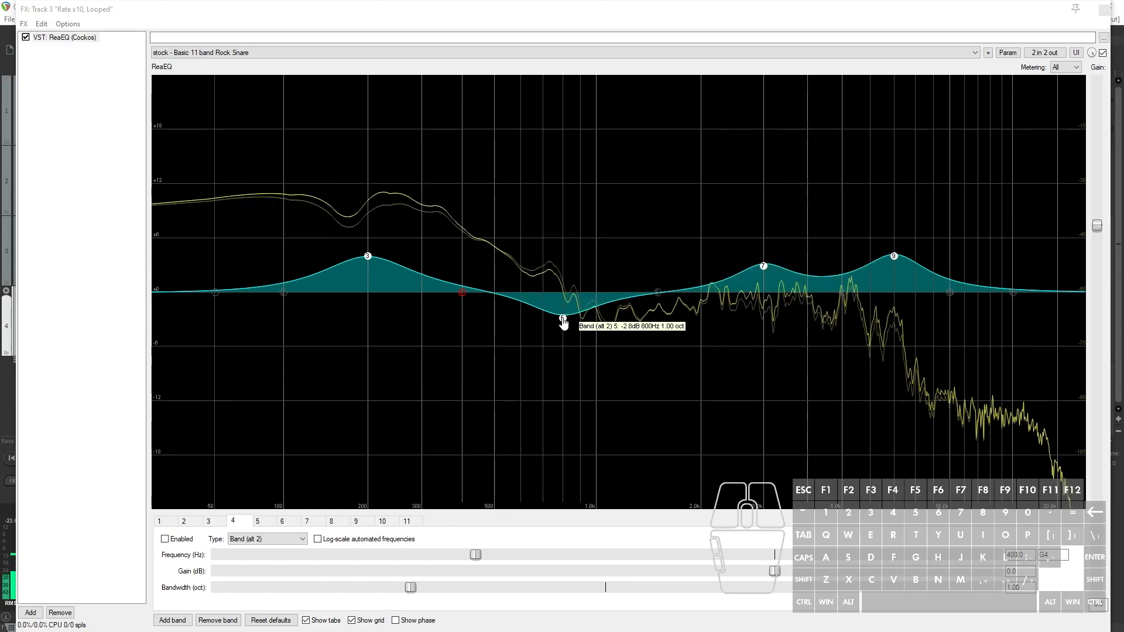
click(894, 261)
drag(895, 265, 894, 298)
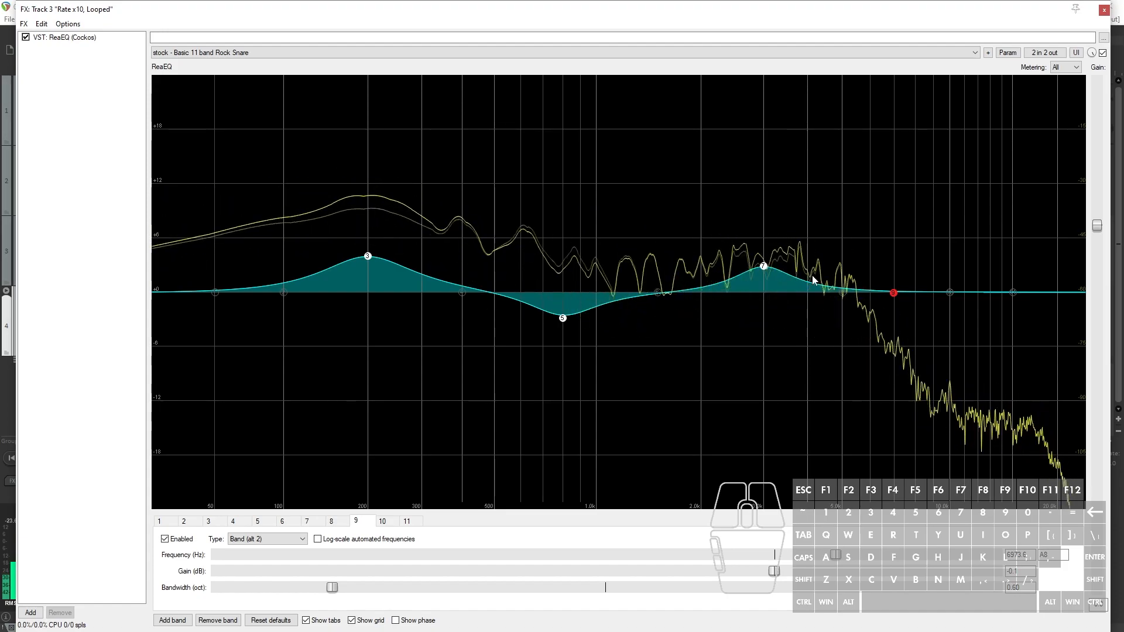
- Enable ReaEQ band 11 as a Low Pass at about 16052 Hz with a bandwidth of 1.65 oct
click(1013, 292)
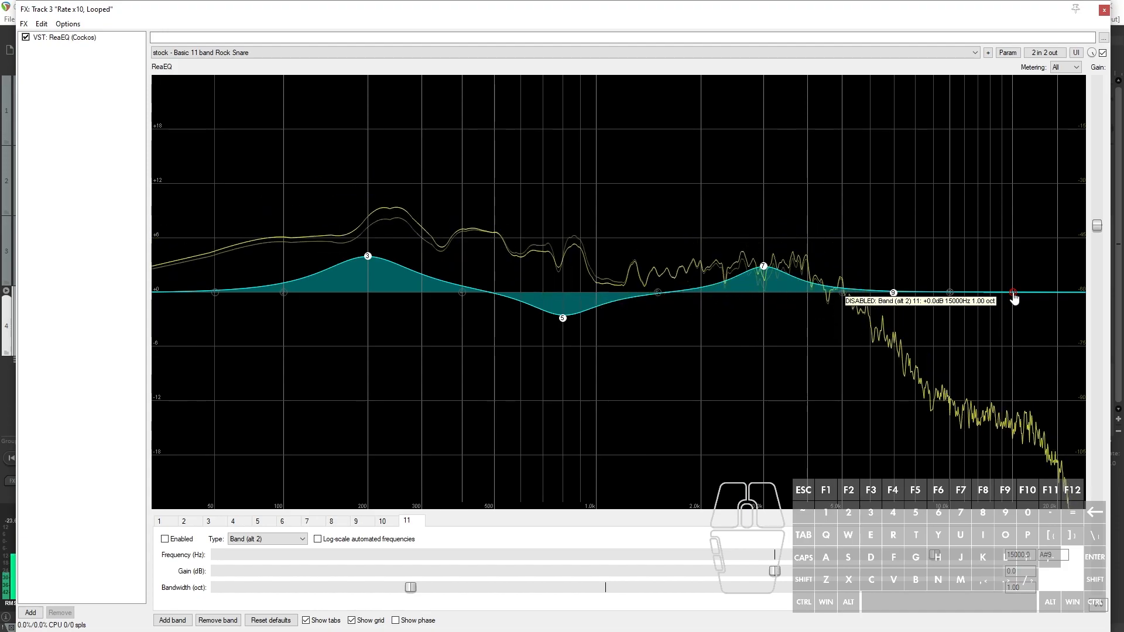
click(165, 540)
drag(1014, 292, 1016, 346)
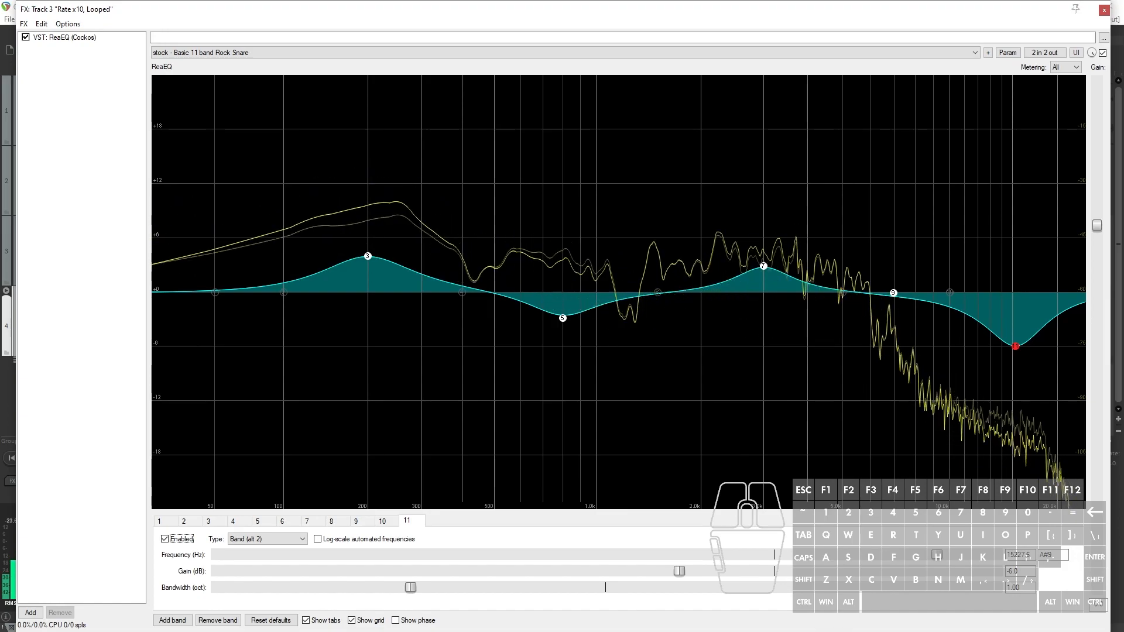
click(283, 547)
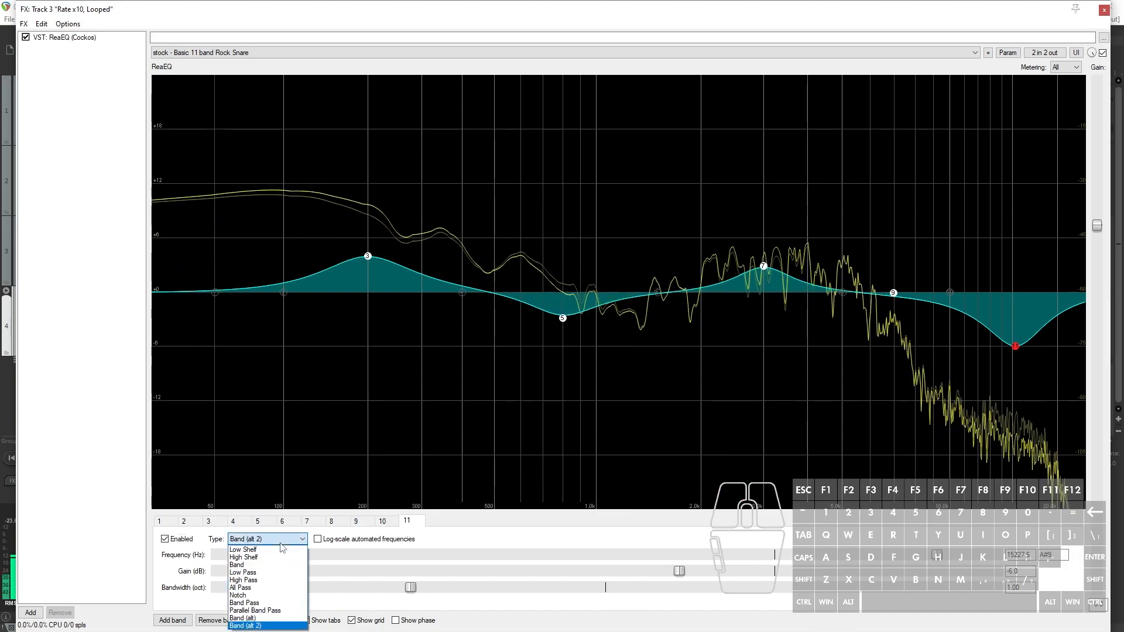
click(279, 574)
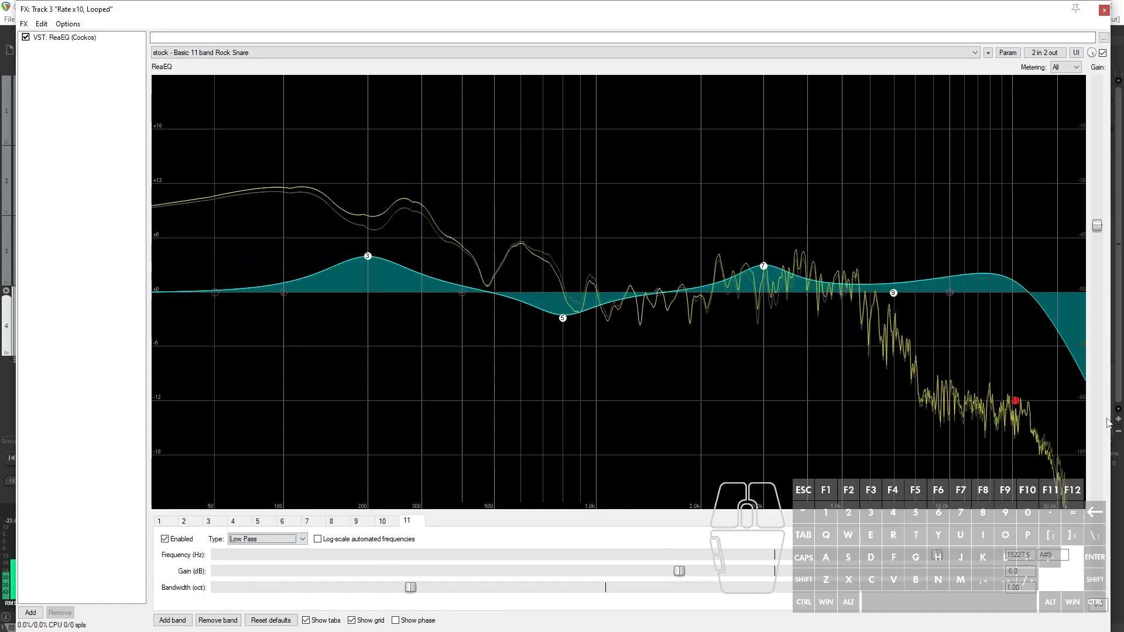
mouse_move(1013, 404)
mouse_down()
mouse_move(938, 405)
mouse_move(1025, 404)
mouse_up()
mouse_move(1024, 404)
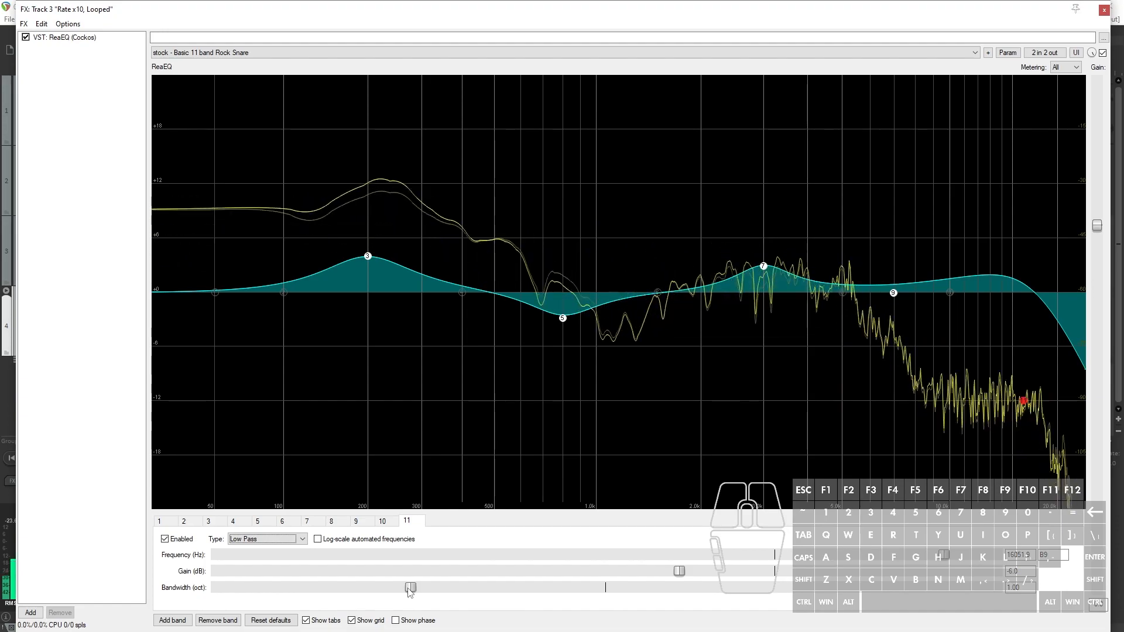
drag(410, 591, 538, 585)
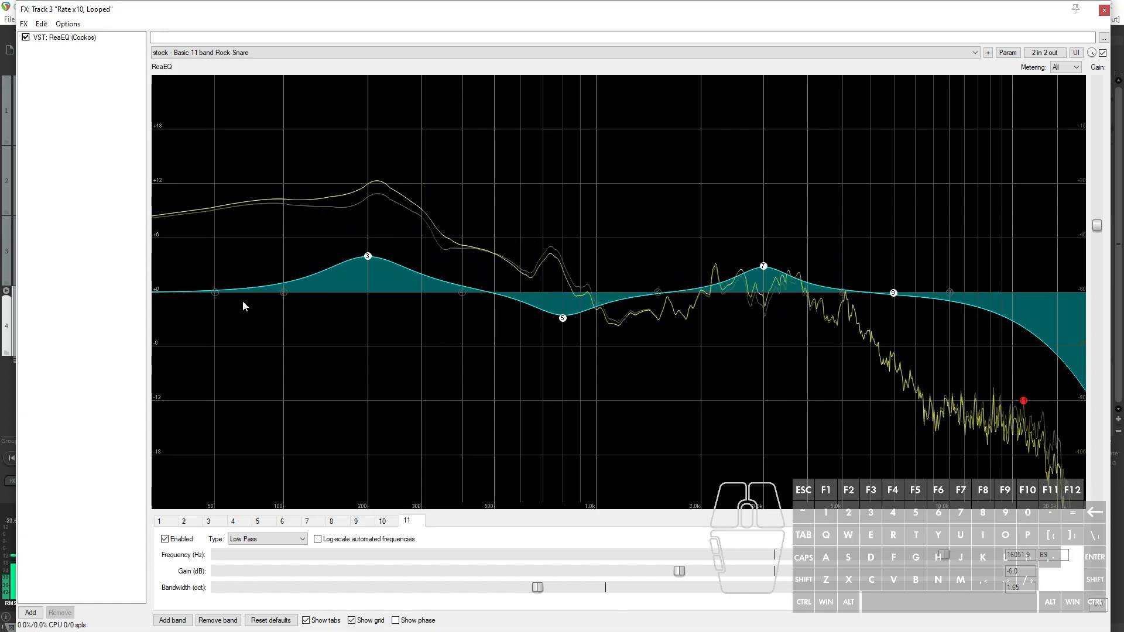
- Enable ReaEQ band 1 as a High Pass and raise its frequency to about 130 Hz
click(215, 293)
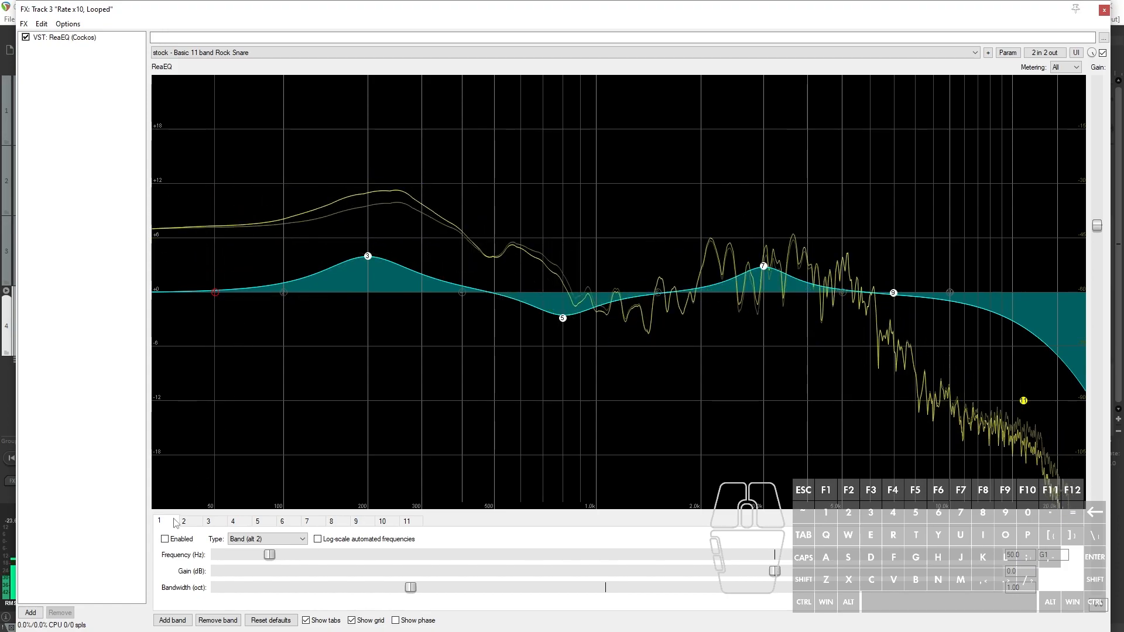
click(264, 540)
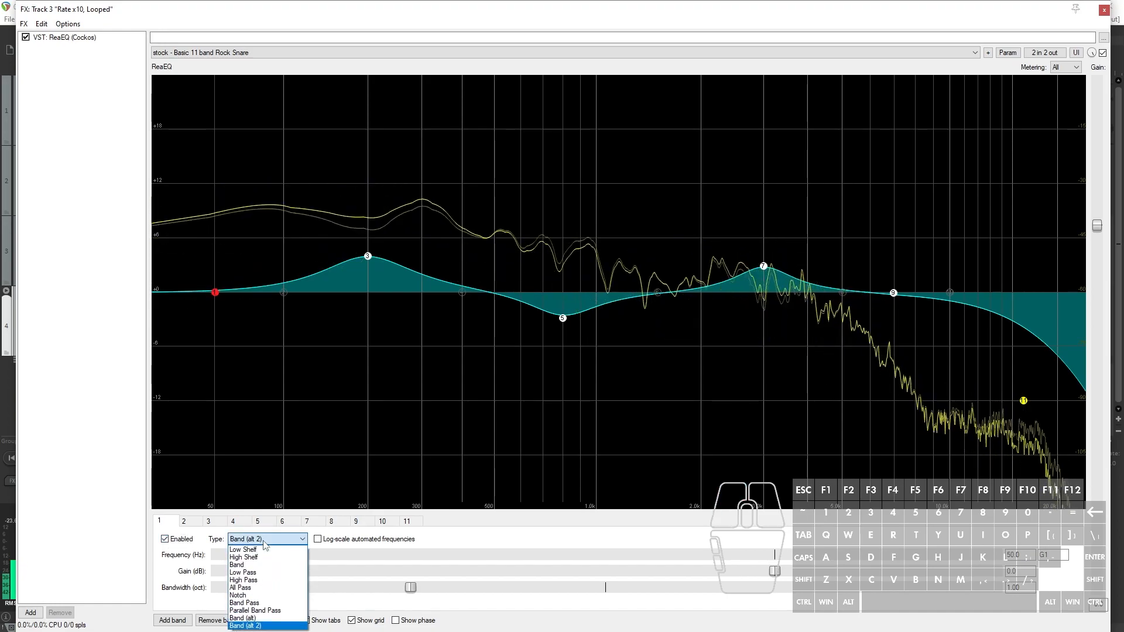
click(244, 581)
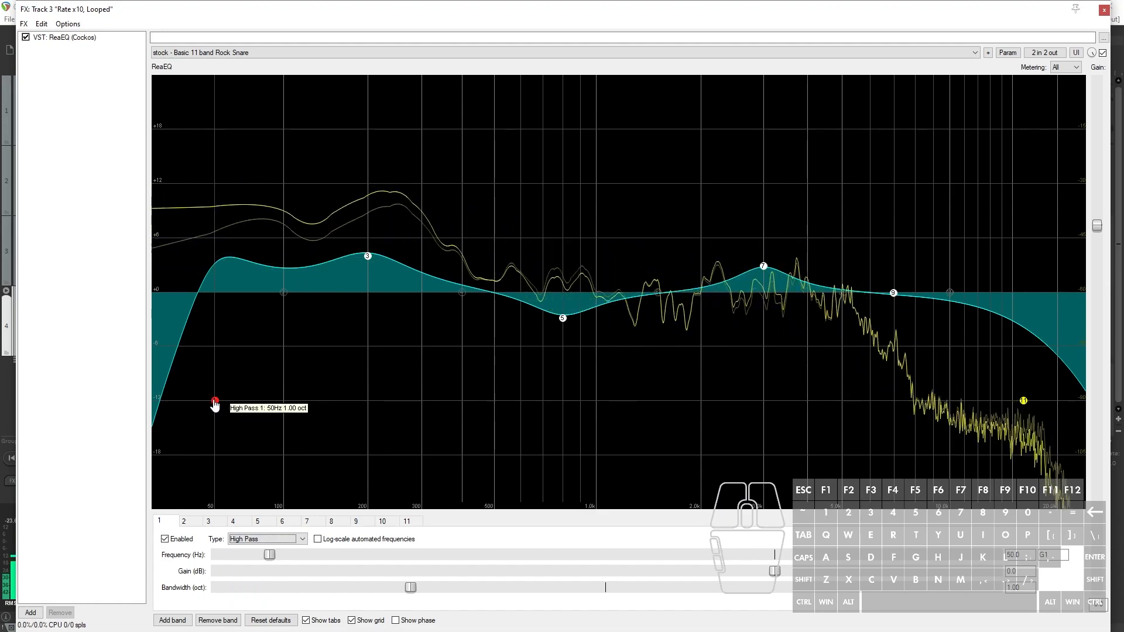
drag(217, 404, 313, 419)
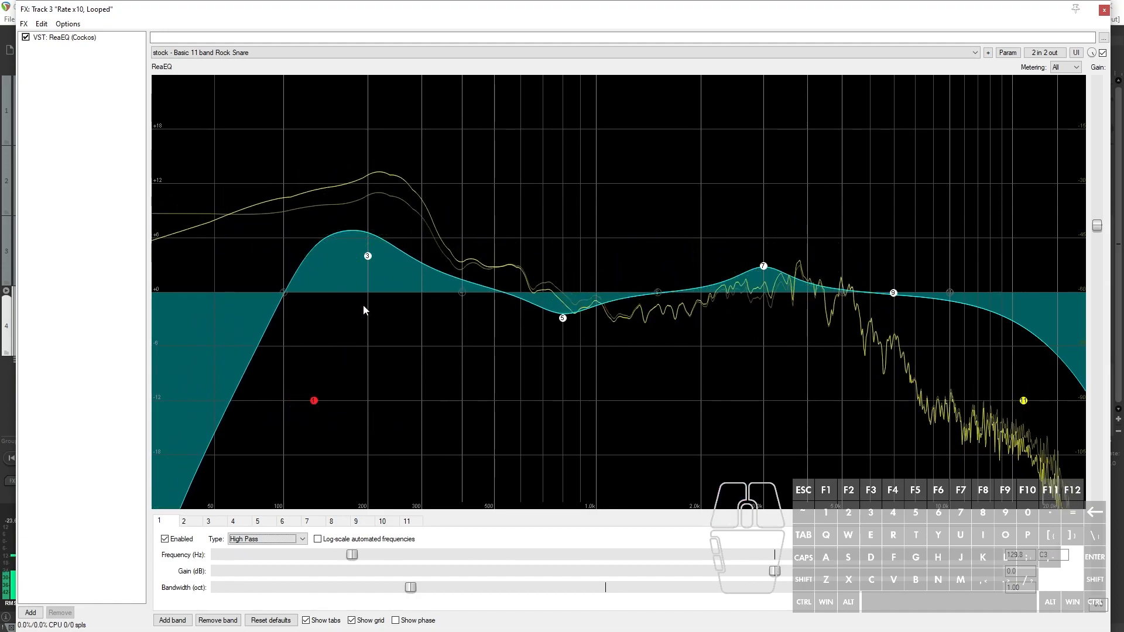
- Shift band 3 to about 318 Hz at +3.0 dB and raise band 1's high-pass frequency to 197 Hz
click(368, 258)
drag(368, 260, 418, 272)
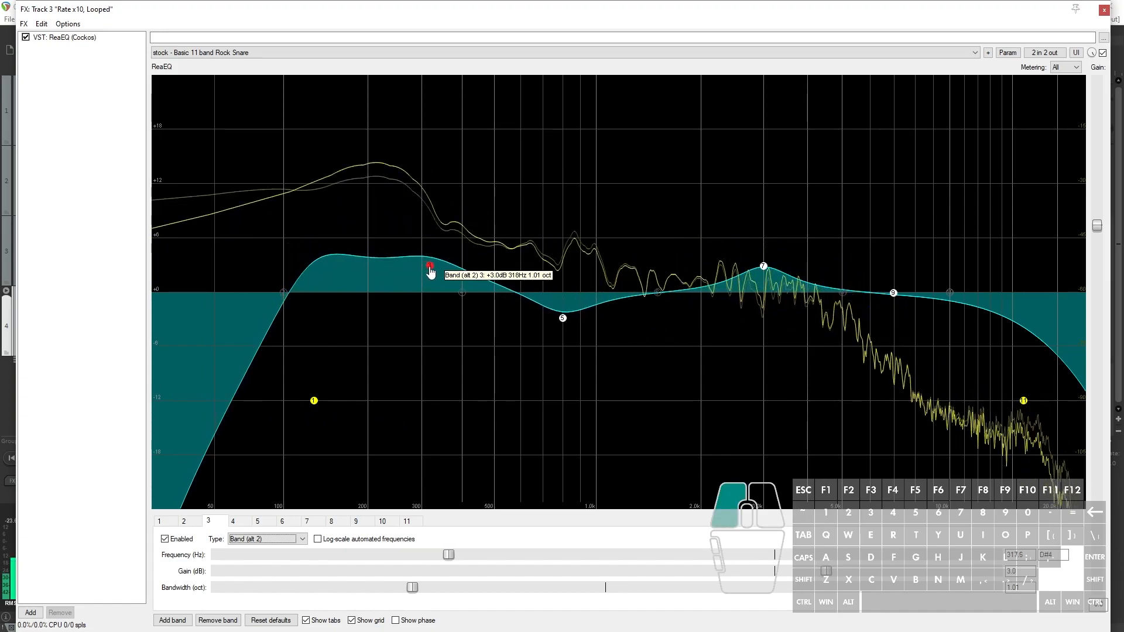
drag(317, 405, 369, 412)
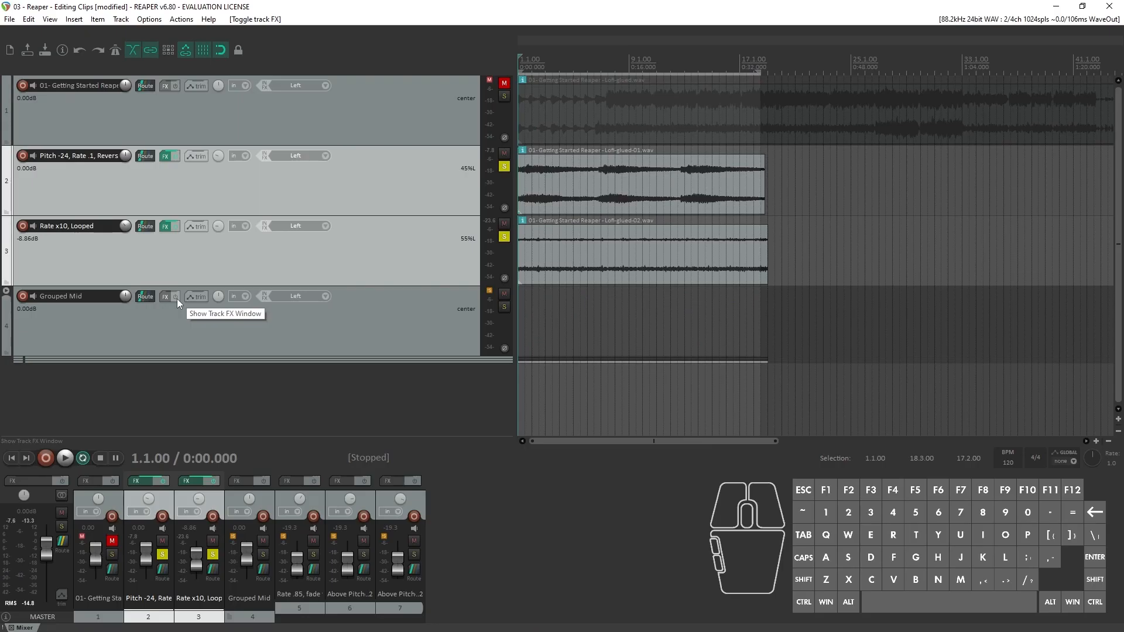
- Add ReaEQ to the "Grouped Mid" folder track and open the "Rate x10, Looped" effects window alongside it
click(177, 299)
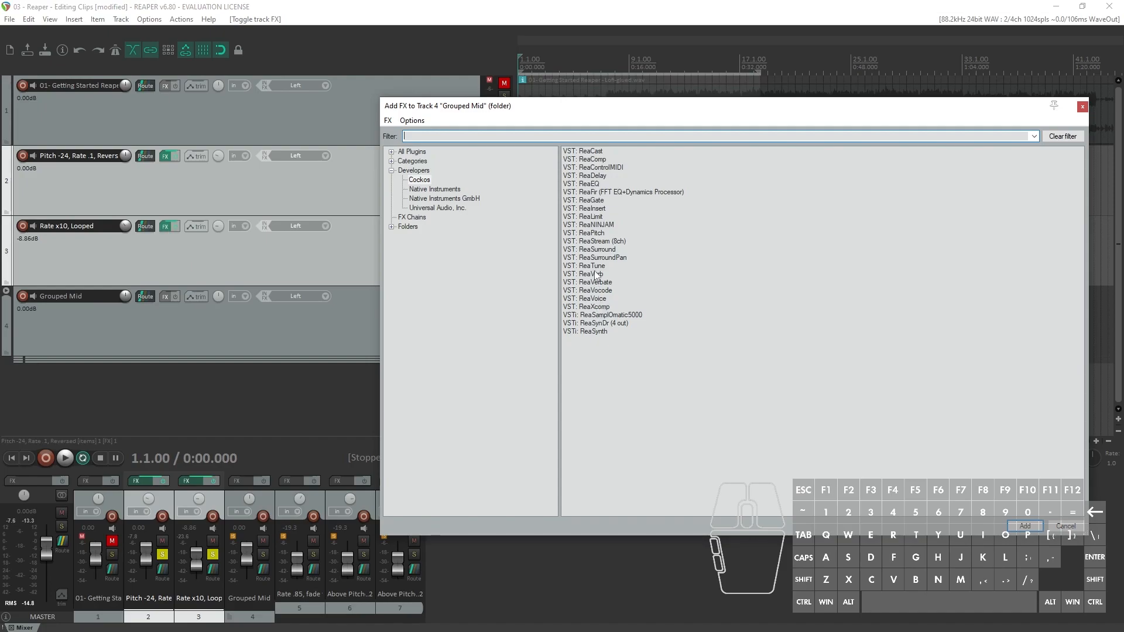
double_click(592, 186)
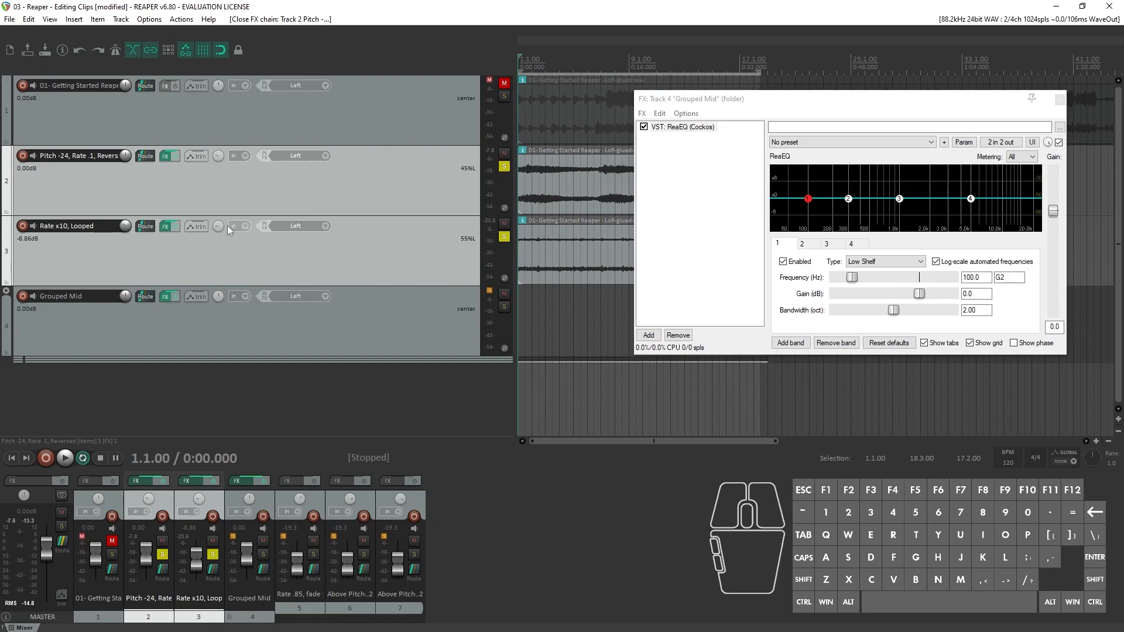
click(171, 230)
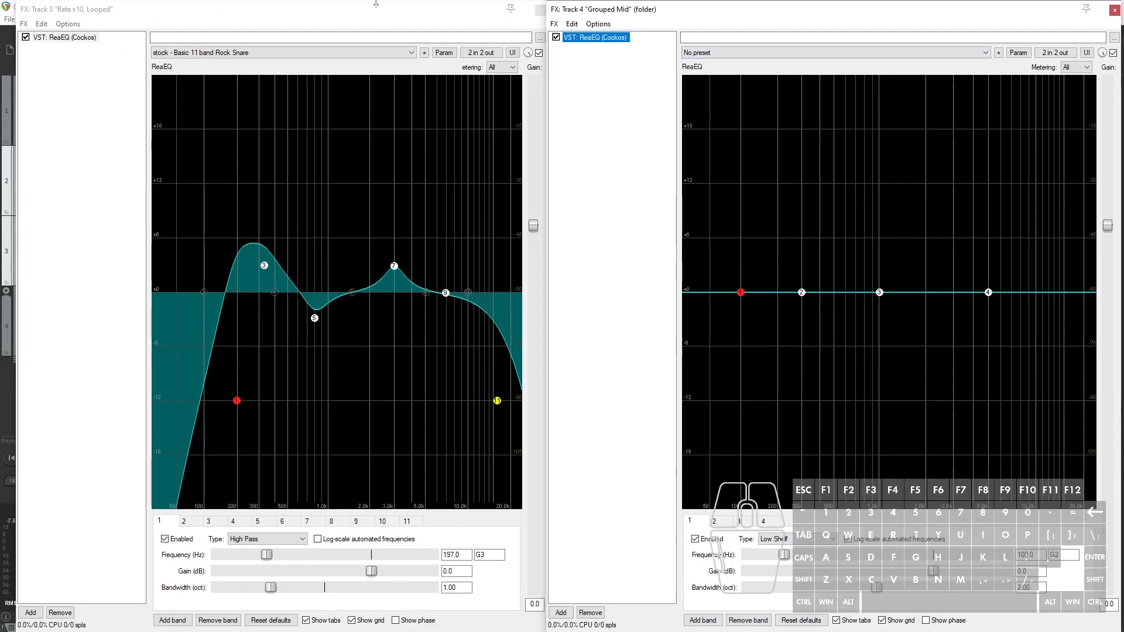
- Move track 3's effects window aside to solo "Grouped Mid" and toggle track 3's solo, then bring the window back
drag(376, 8, 335, 542)
click(505, 307)
click(504, 237)
drag(453, 546, 495, 27)
- Load "stock - Basic 11 band Rock Snare" on "Grouped Mid" and invert its curve, cutting bands 3, 7 and 9 and boosting band 5 to 6.1 dB
click(763, 53)
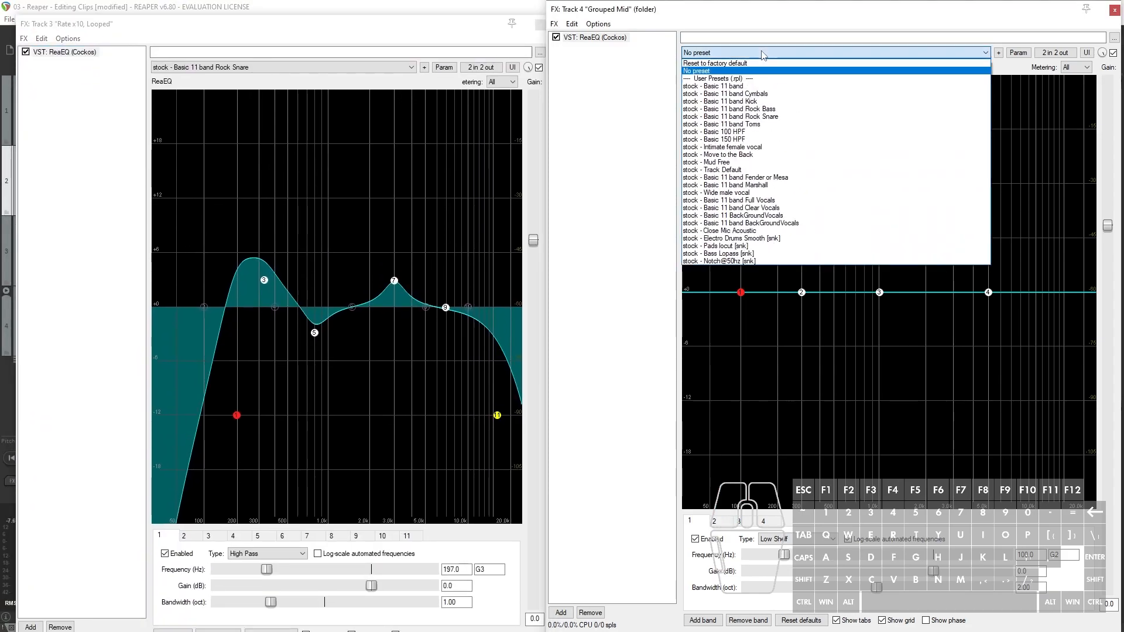
click(774, 116)
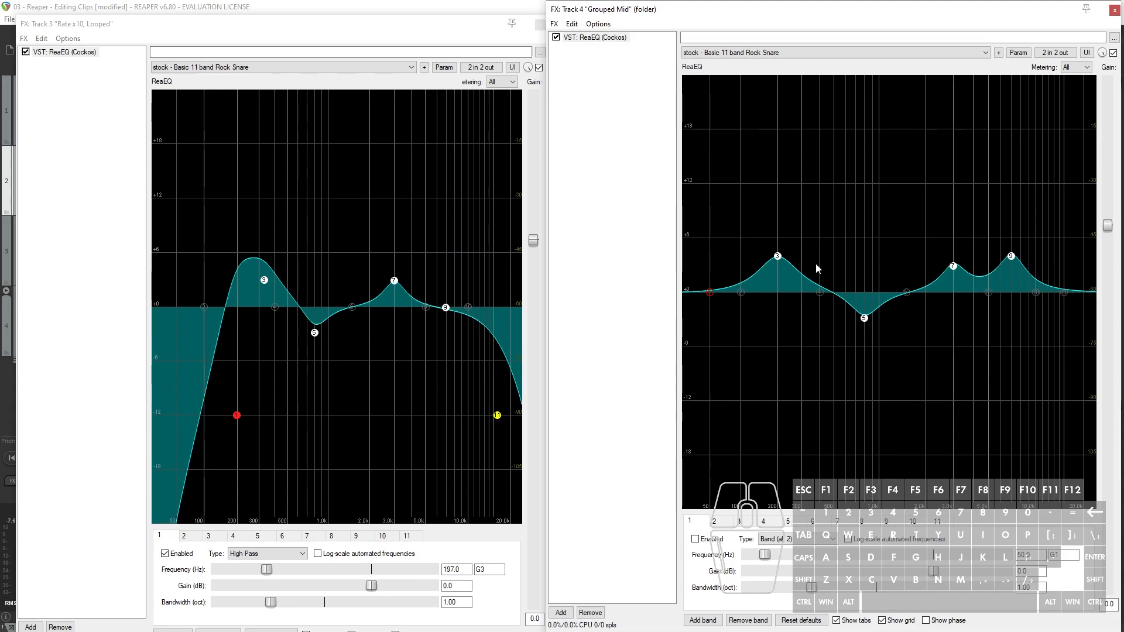
drag(778, 257, 776, 309)
drag(865, 322, 865, 287)
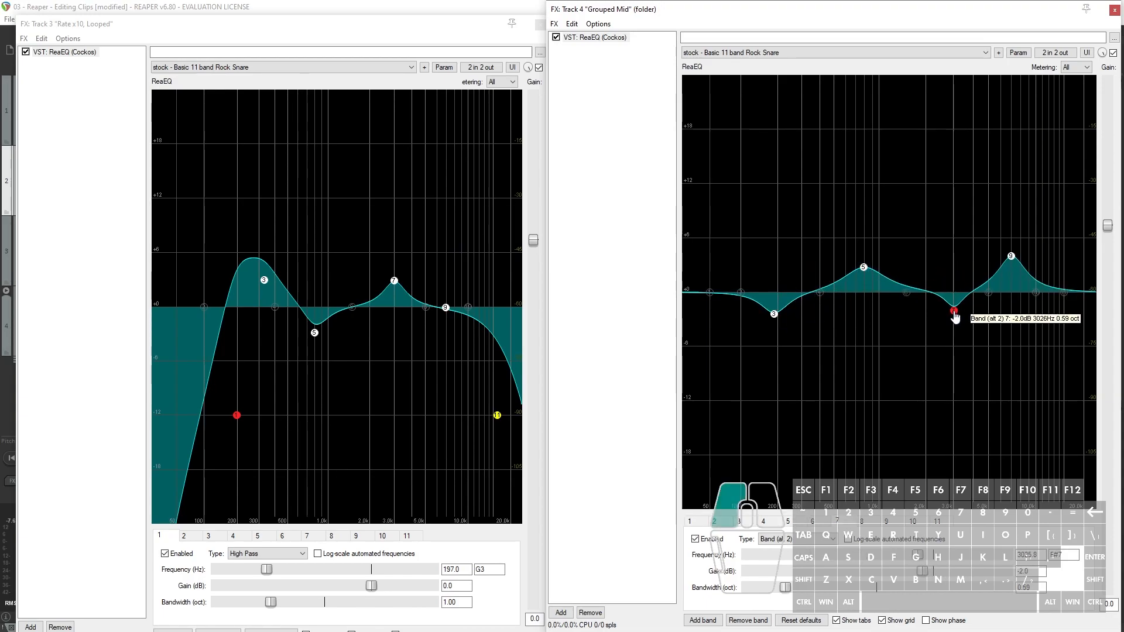
drag(1015, 269, 1015, 322)
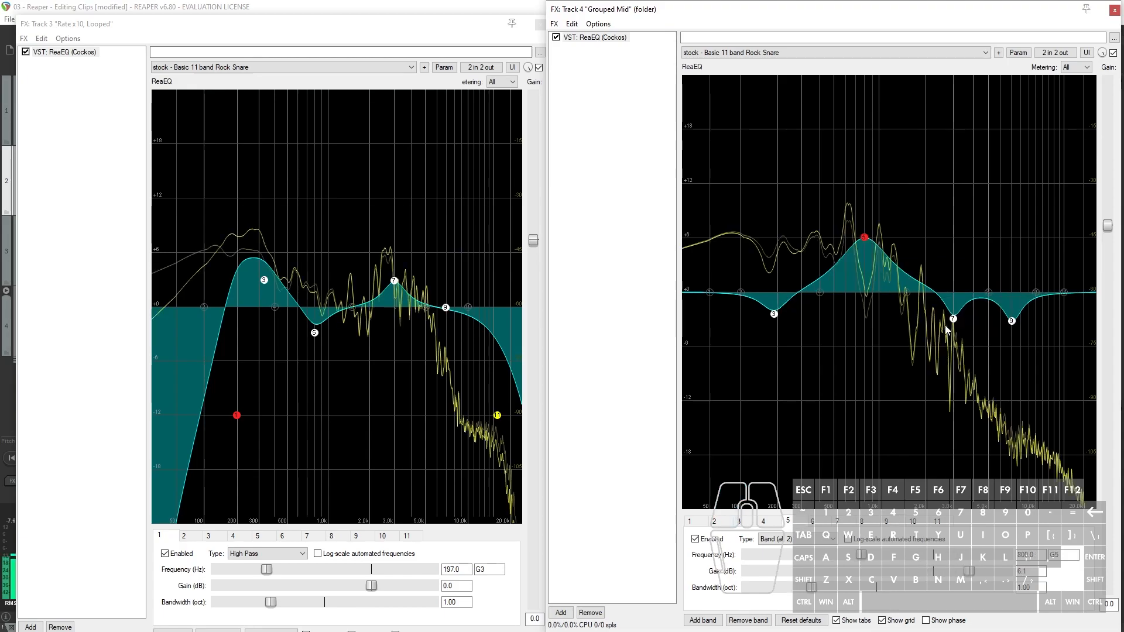
- Reshape the cuts at bands 7 and 9 on "Grouped Mid" with wider bandwidths, setting band 9 to -3.7 dB at 6941 Hz and 1.37 oct
drag(952, 320, 1003, 372)
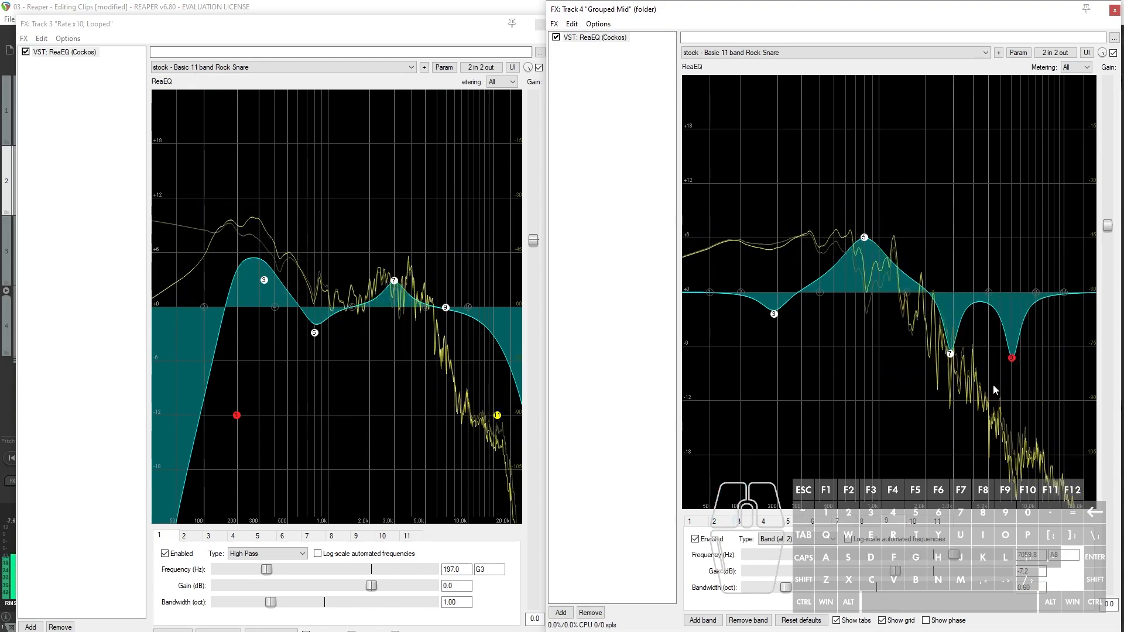
drag(787, 588, 836, 588)
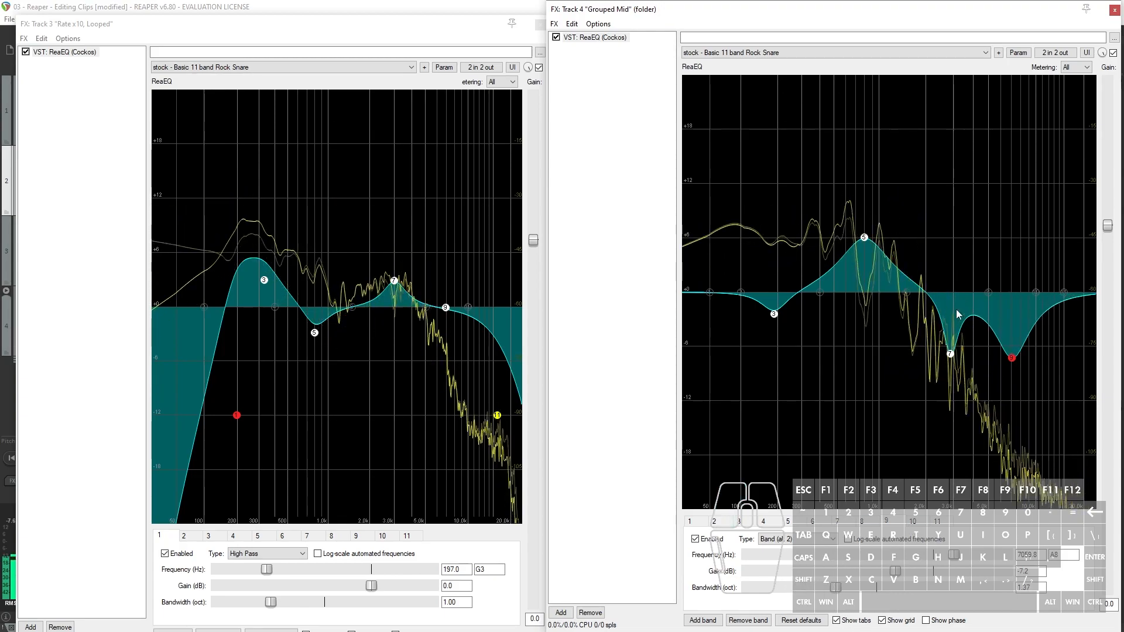
click(950, 355)
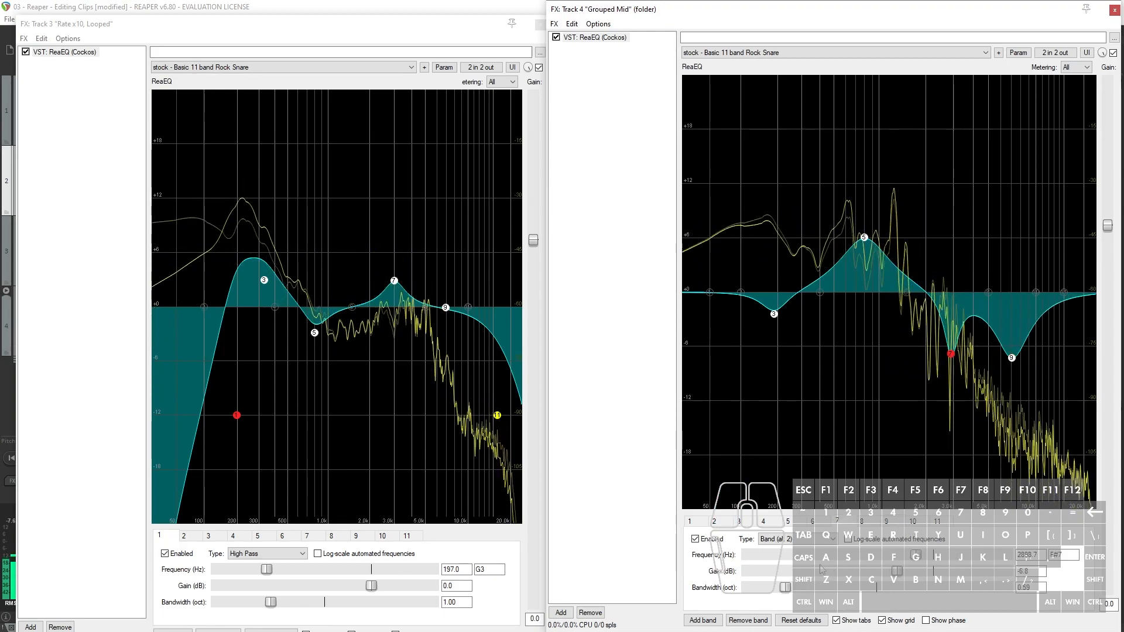
drag(787, 589, 811, 589)
drag(952, 355, 952, 331)
drag(1014, 359, 1014, 331)
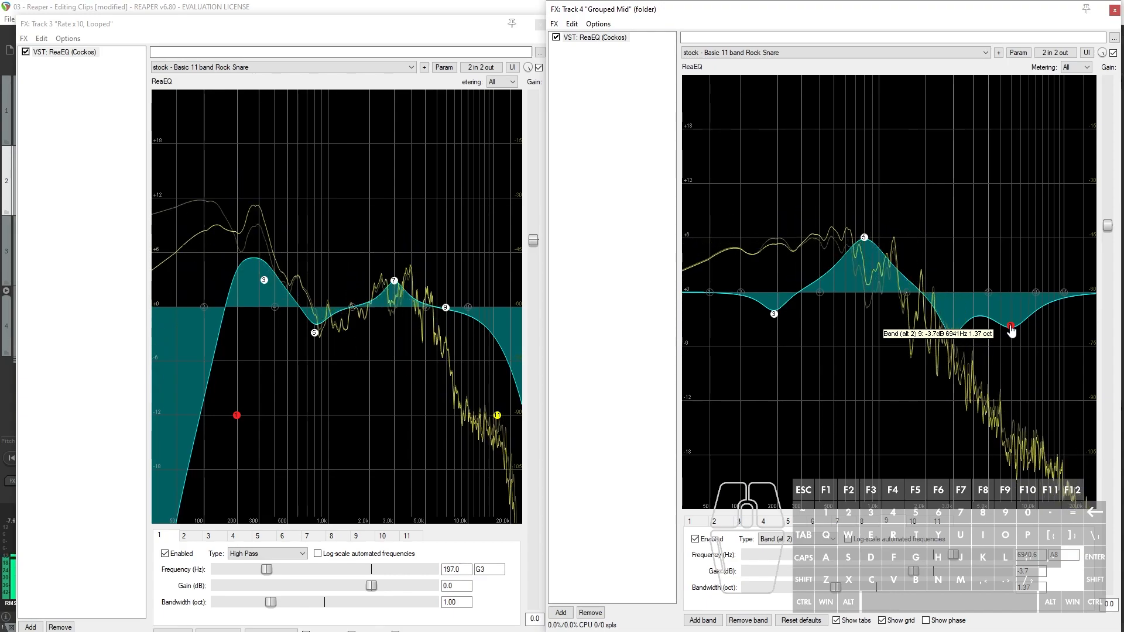
- Move track 3's effects window out of the way, solo track 2, and select tracks 2 through 4
drag(414, 26, 416, 409)
click(504, 166)
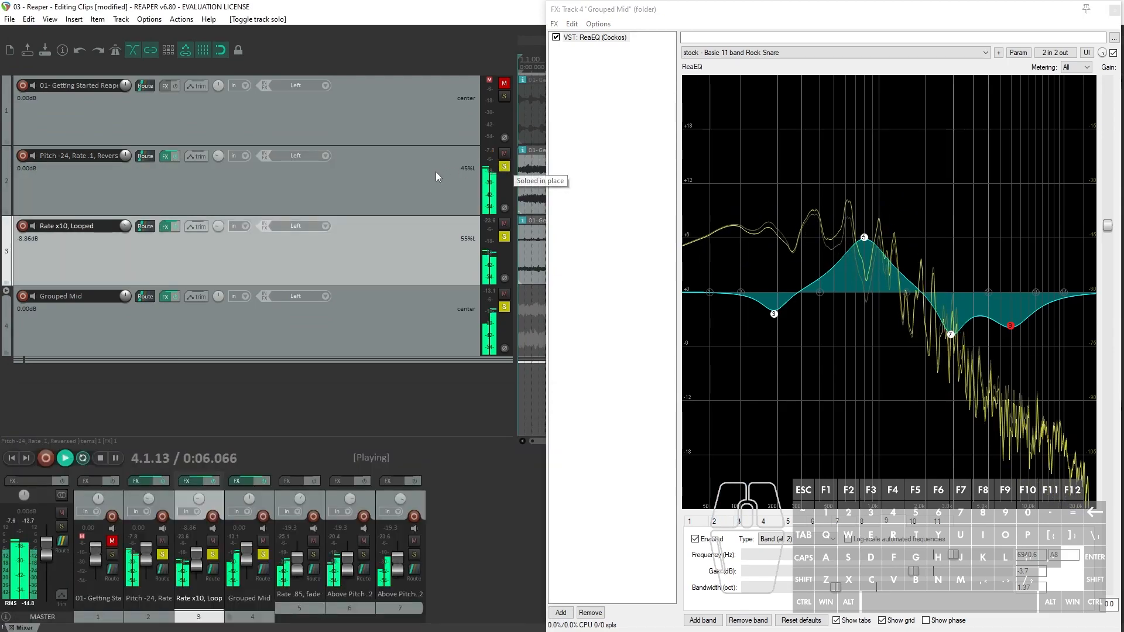
shift+click(404, 331)
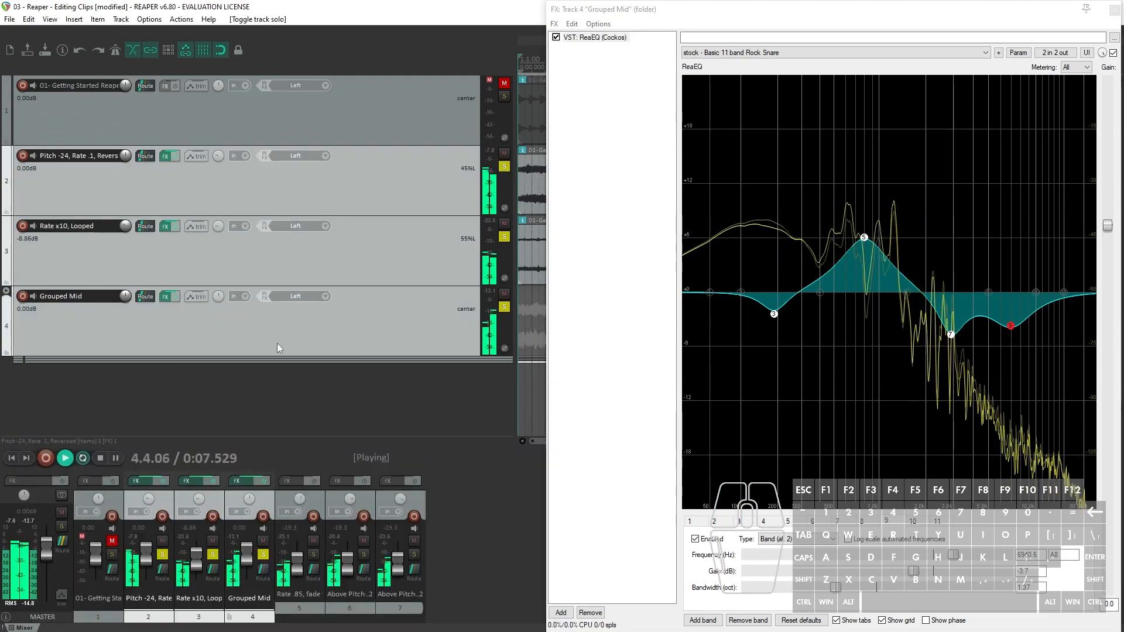
- Compare the playback of tracks 2 through 4 with their effects bypassed and enabled, leaving the effects on and playback stopped
click(177, 299)
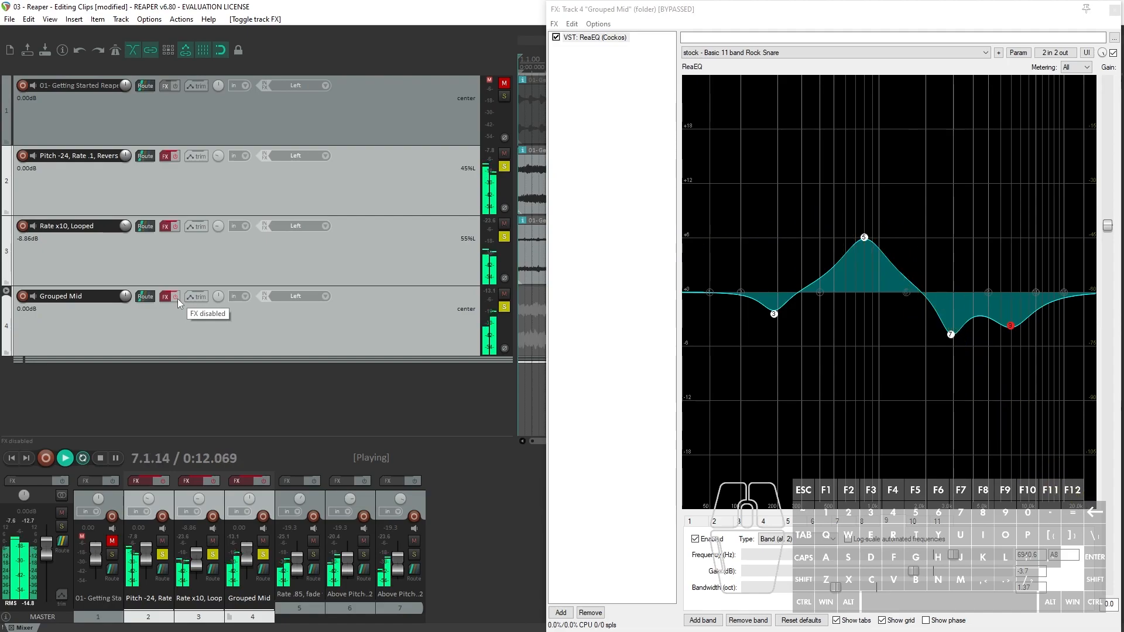
click(178, 298)
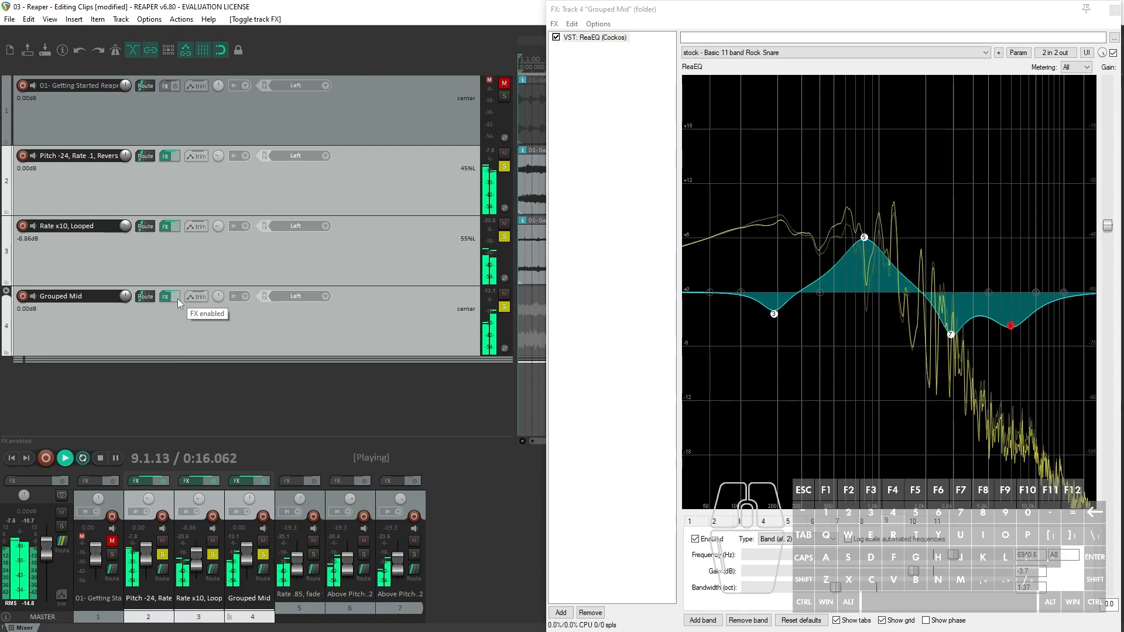
key(space)
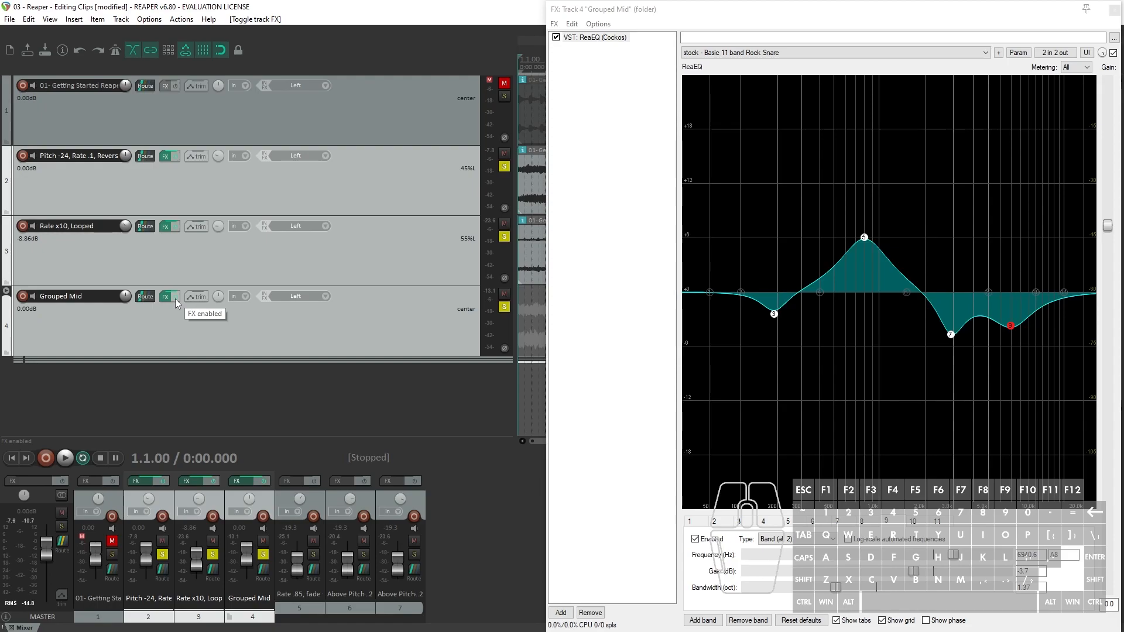
key(space)
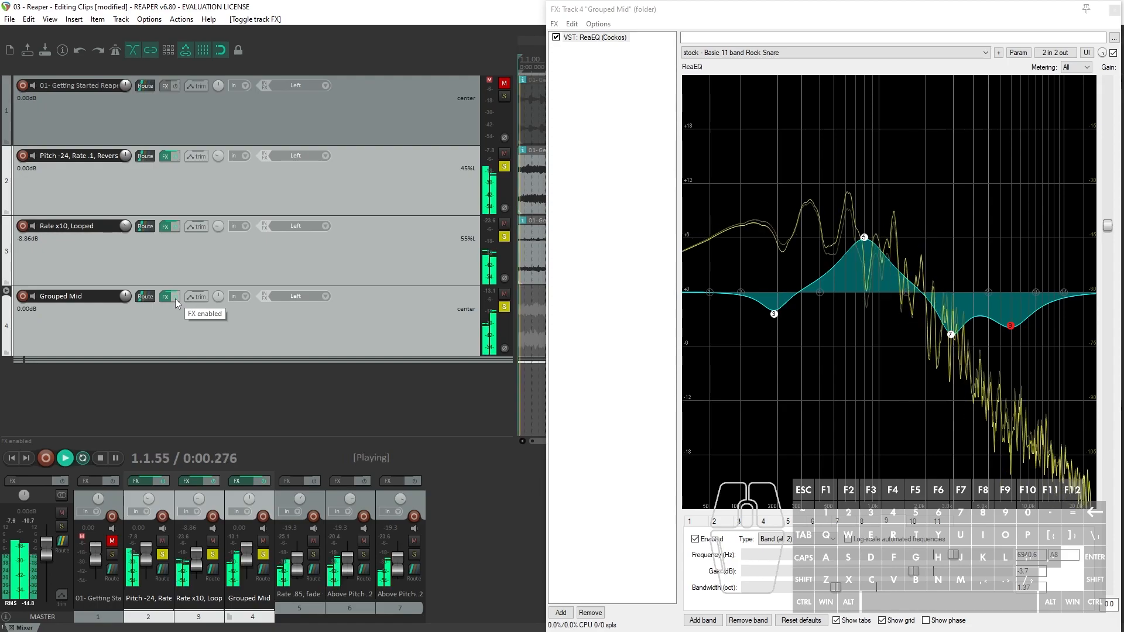
click(174, 297)
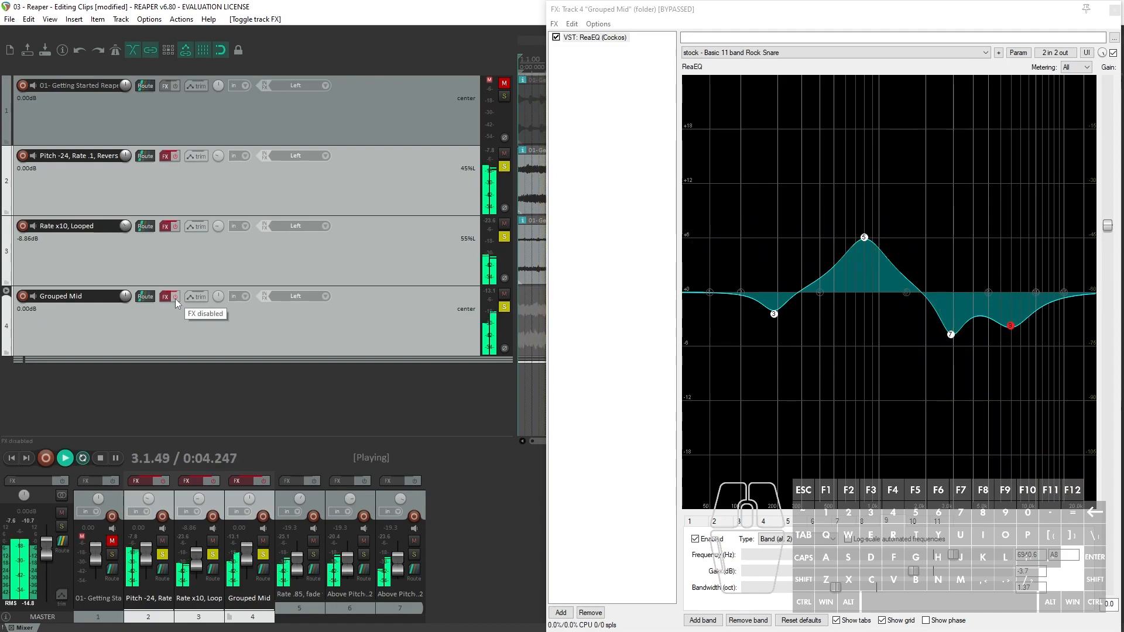
click(174, 299)
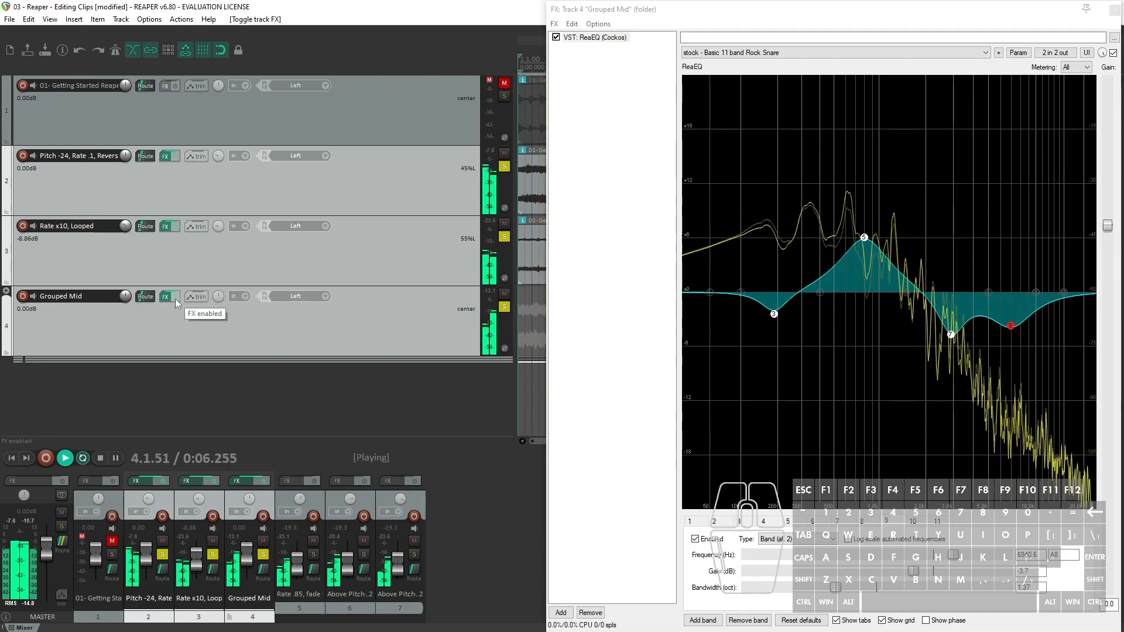
click(175, 298)
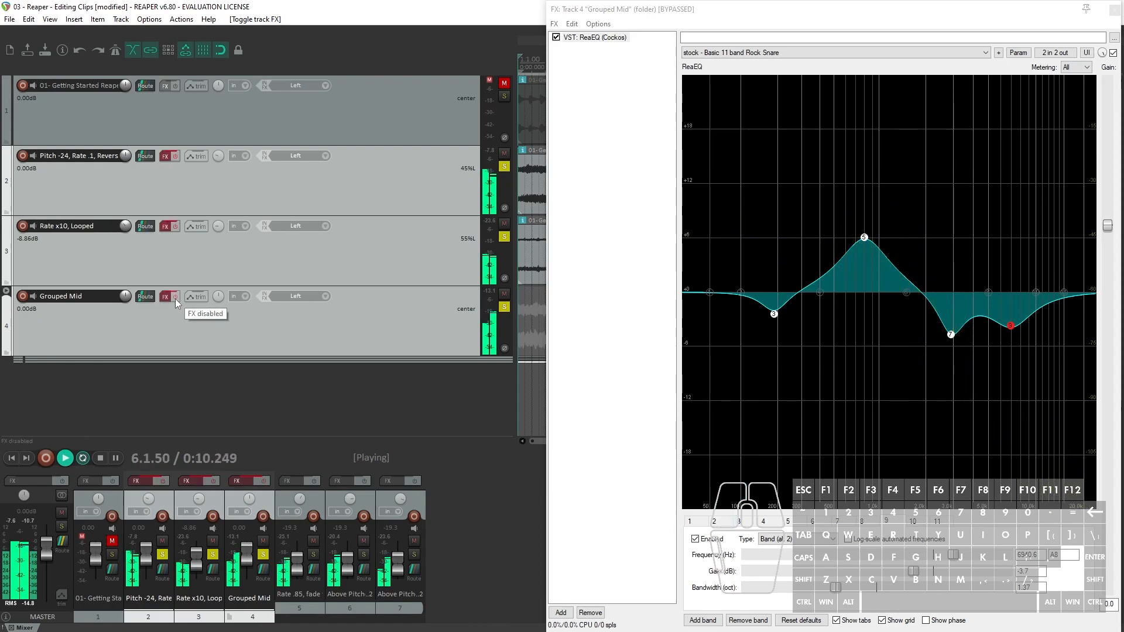
click(174, 298)
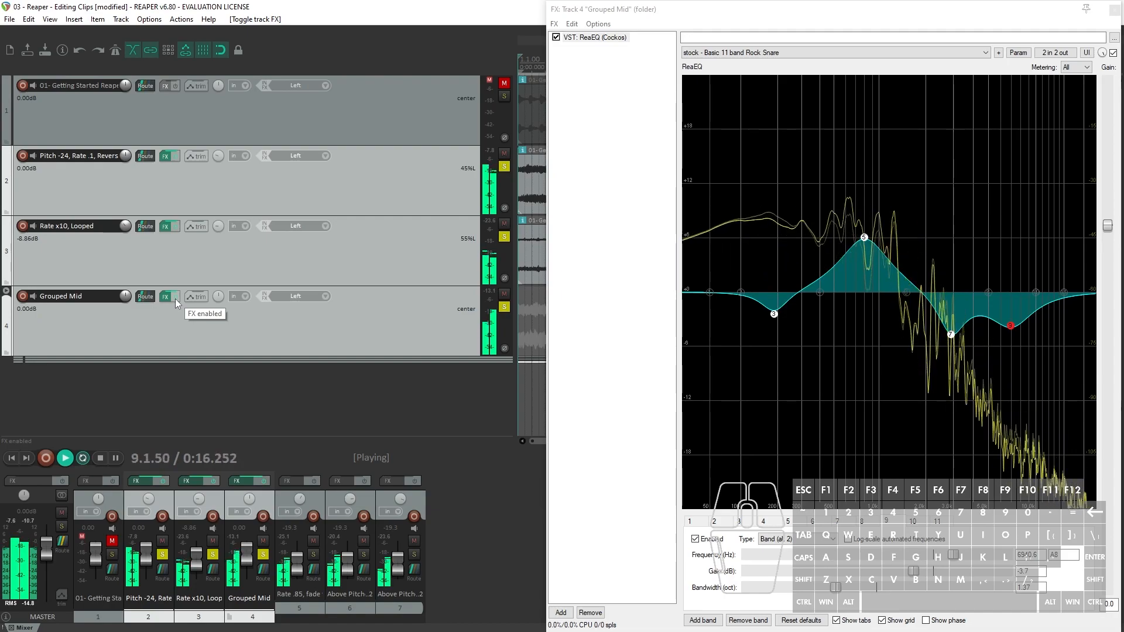
click(175, 299)
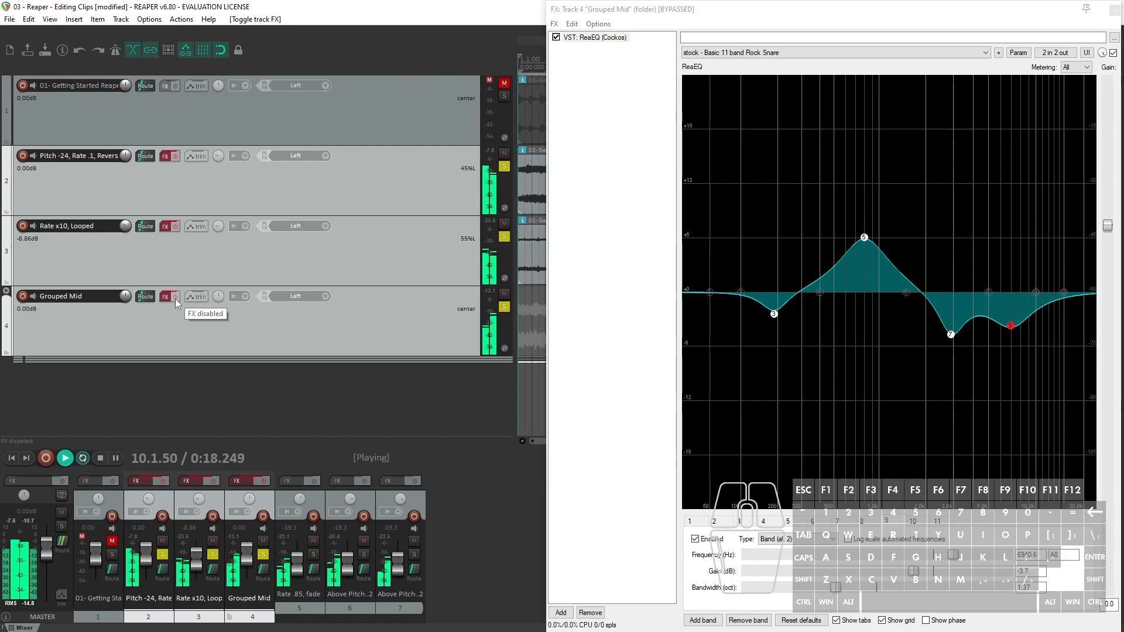
click(175, 298)
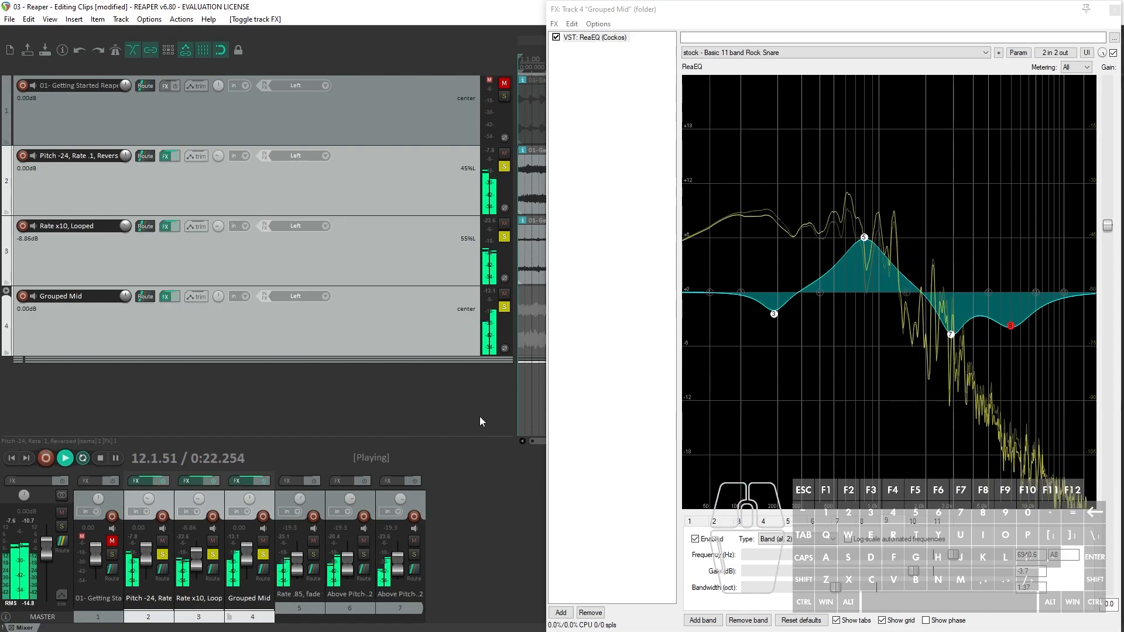
key(space)
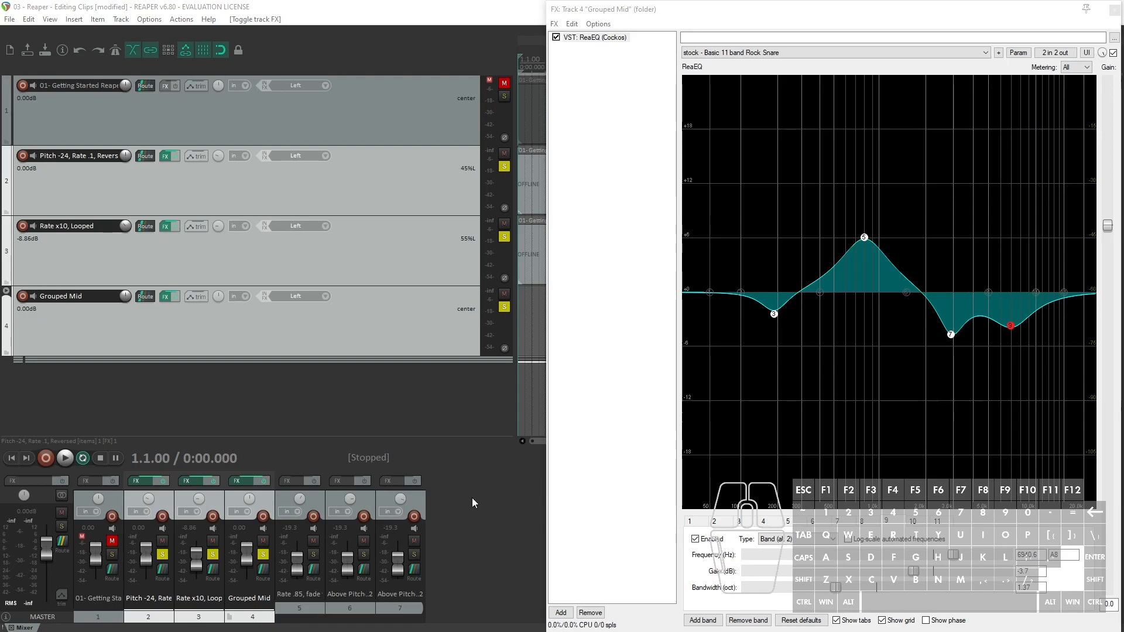
- Close the "Grouped Mid" effects window and add a new track named "Reverb" below the existing tracks
click(1116, 8)
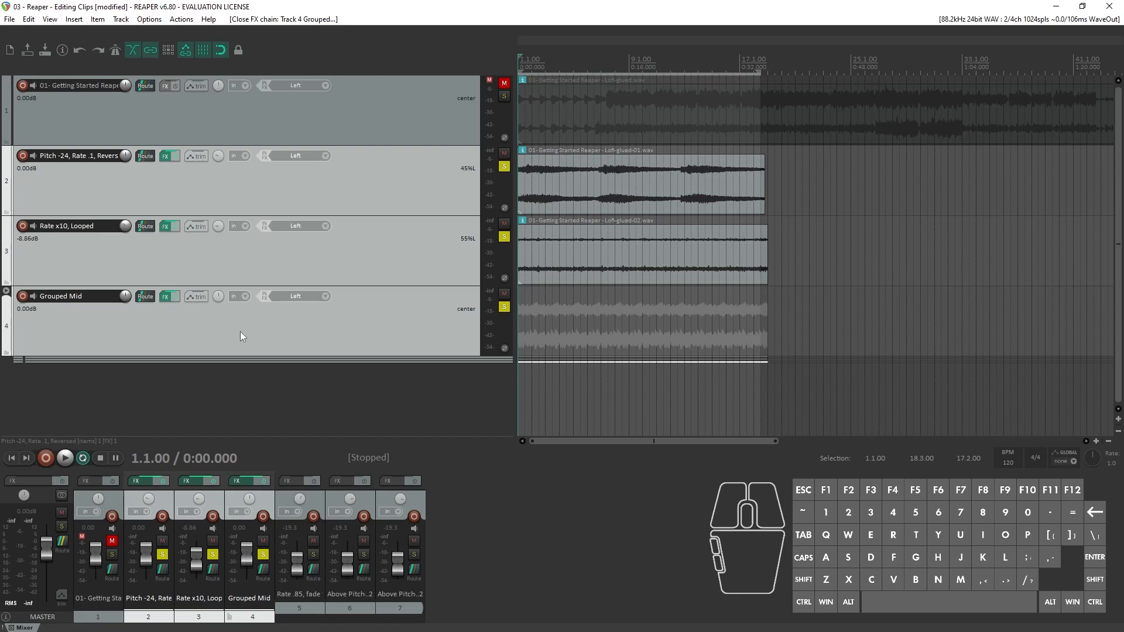
double_click(237, 403)
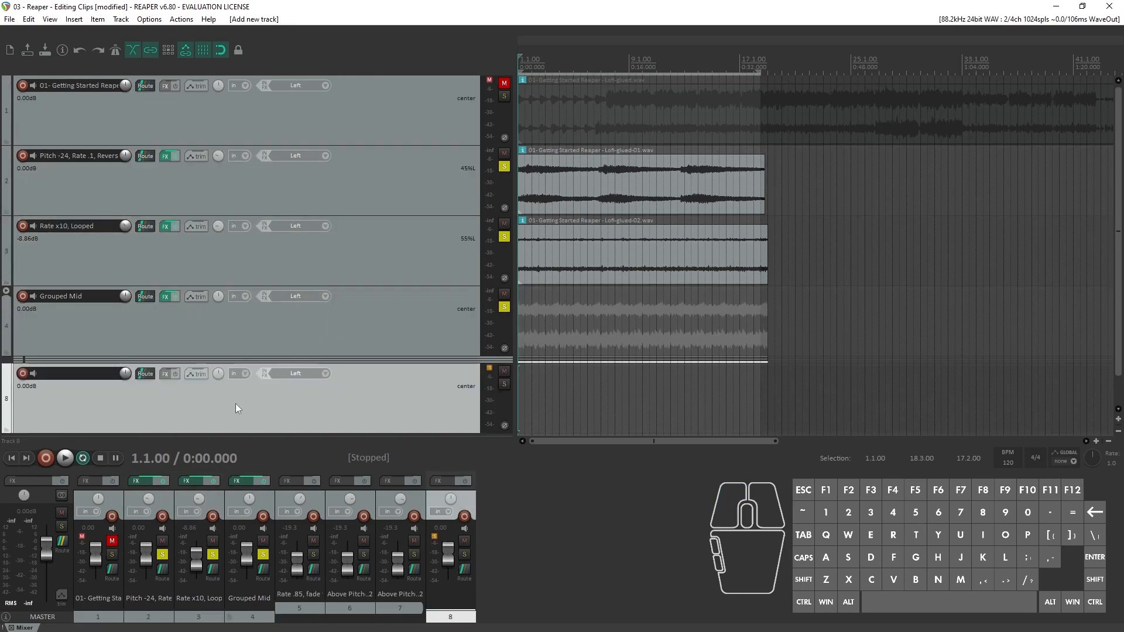
click(70, 373)
text(Reverb)
key(Return)
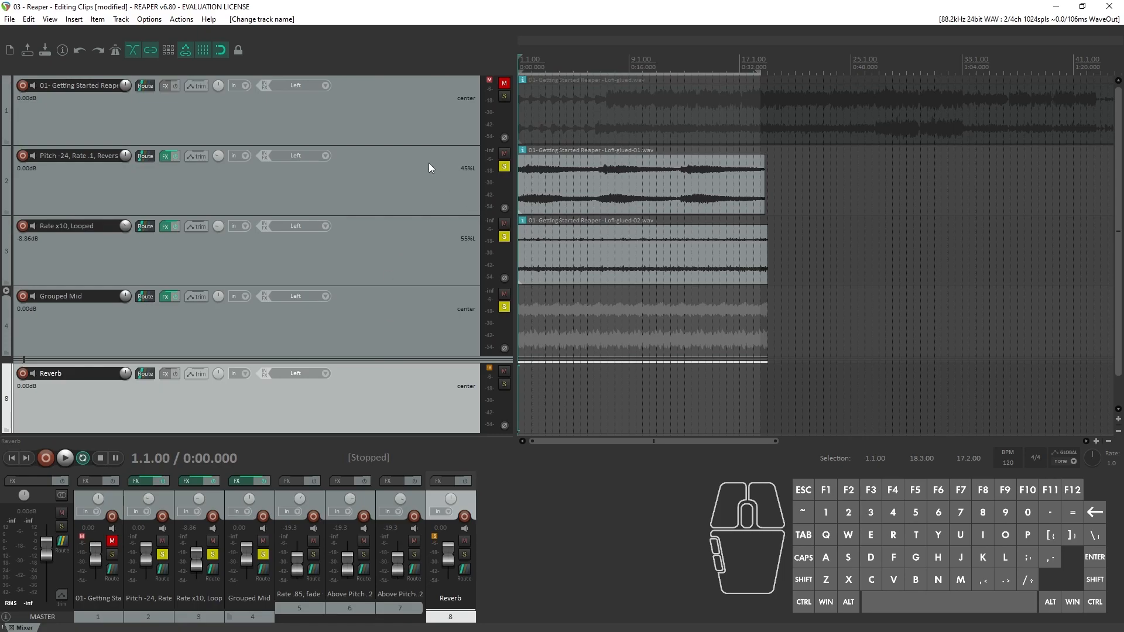
- Add a receive from track 2 "Pitch -24, Rate .1, Reversed" to the "Reverb" track and check the routing on both tracks
click(145, 373)
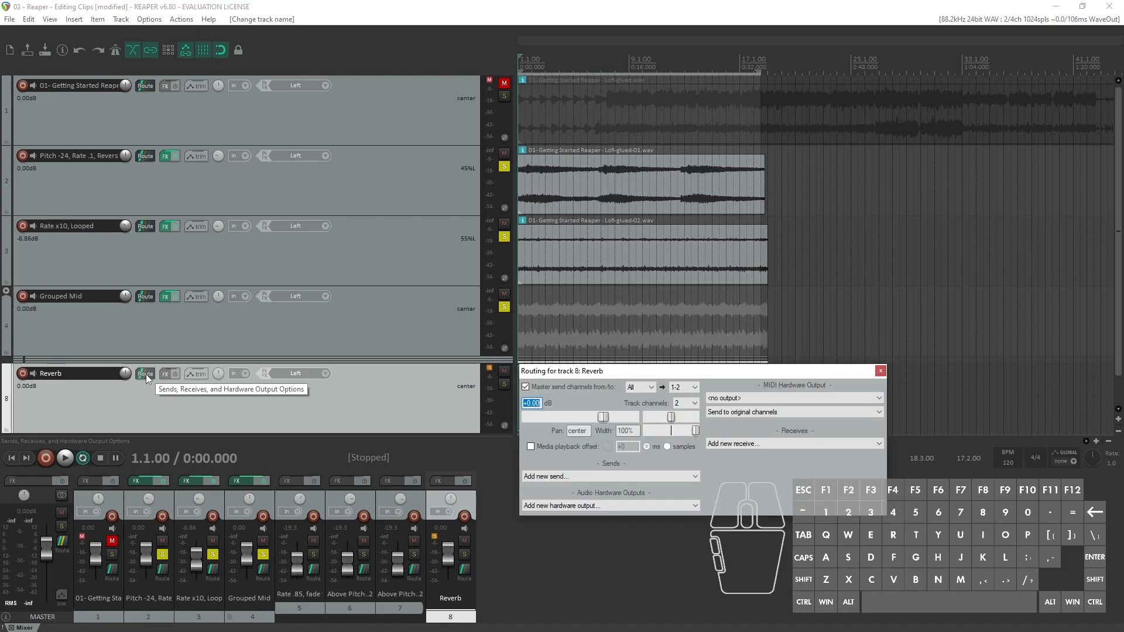
click(806, 443)
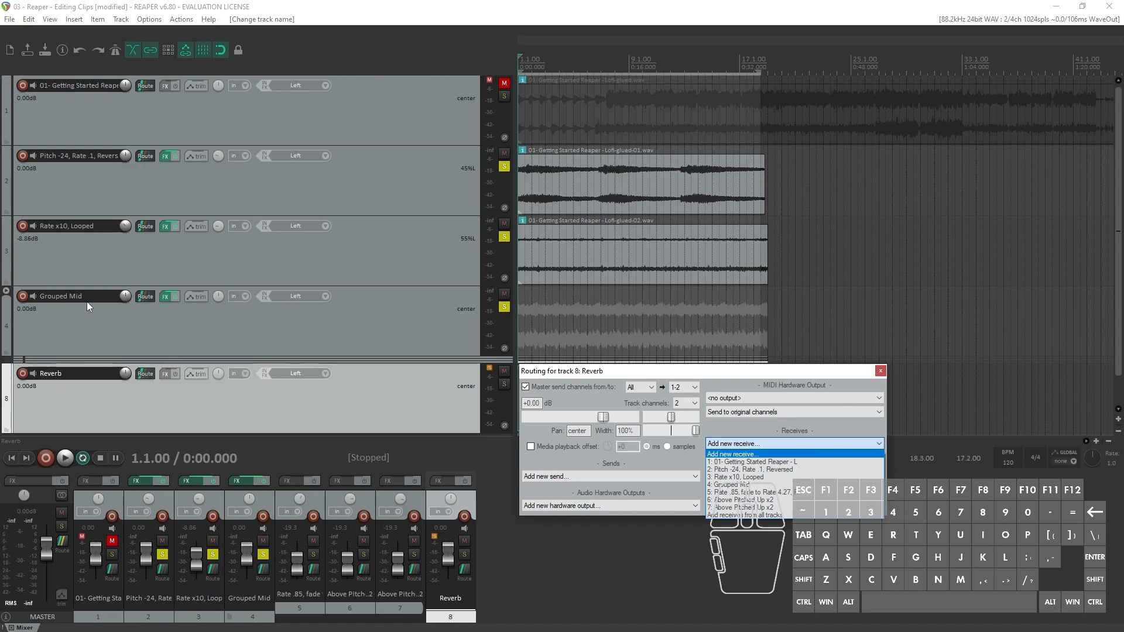
click(795, 472)
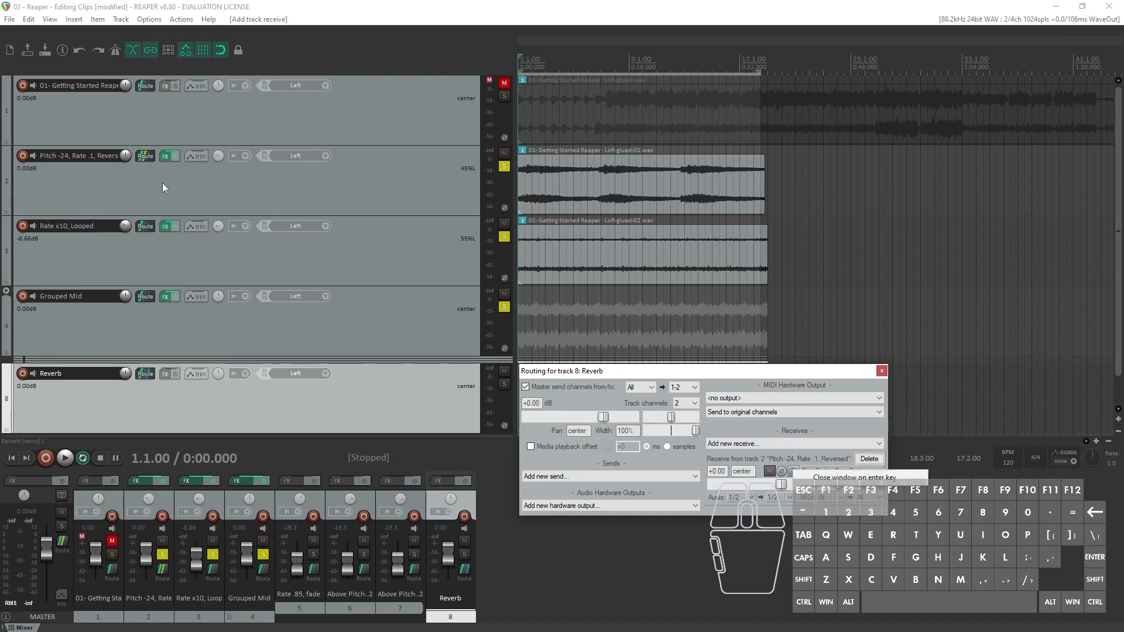
right_click(145, 156)
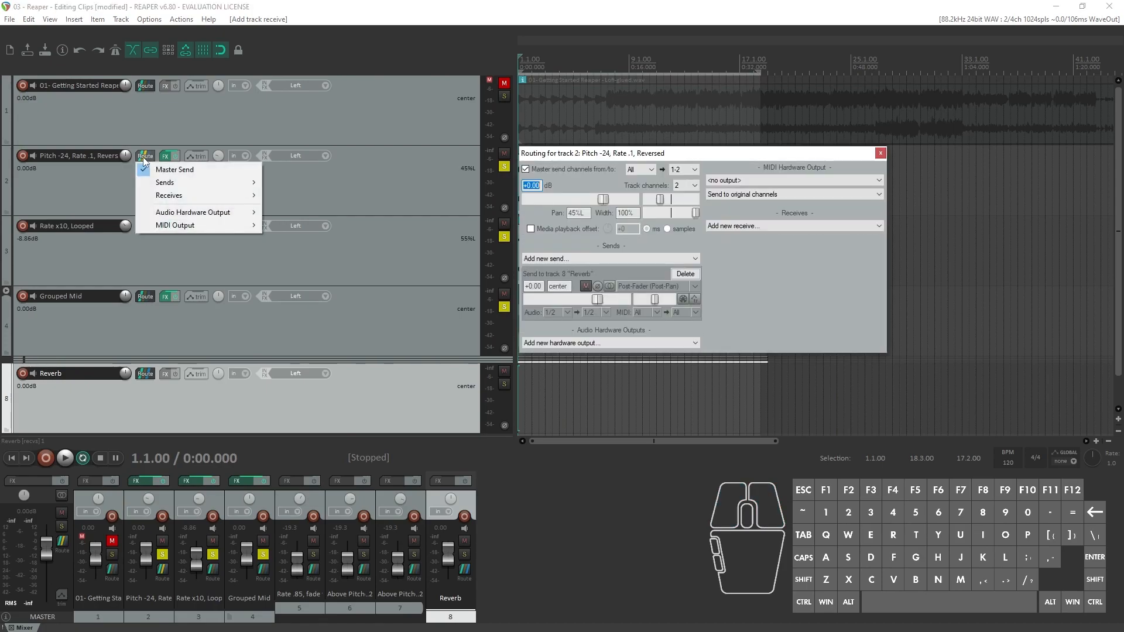
click(852, 277)
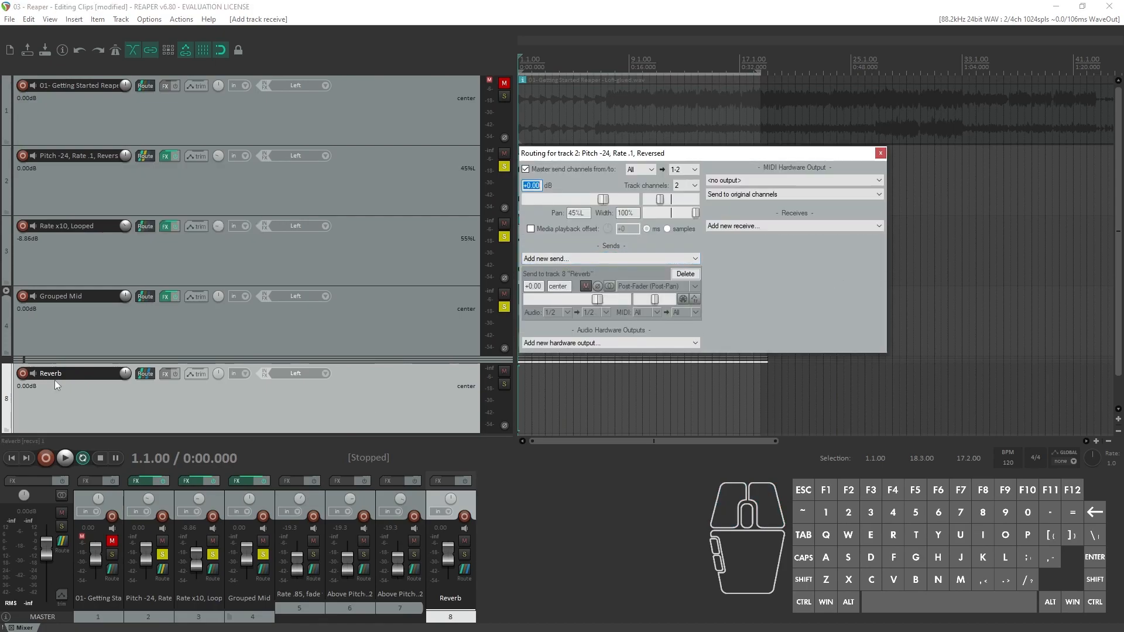
click(146, 374)
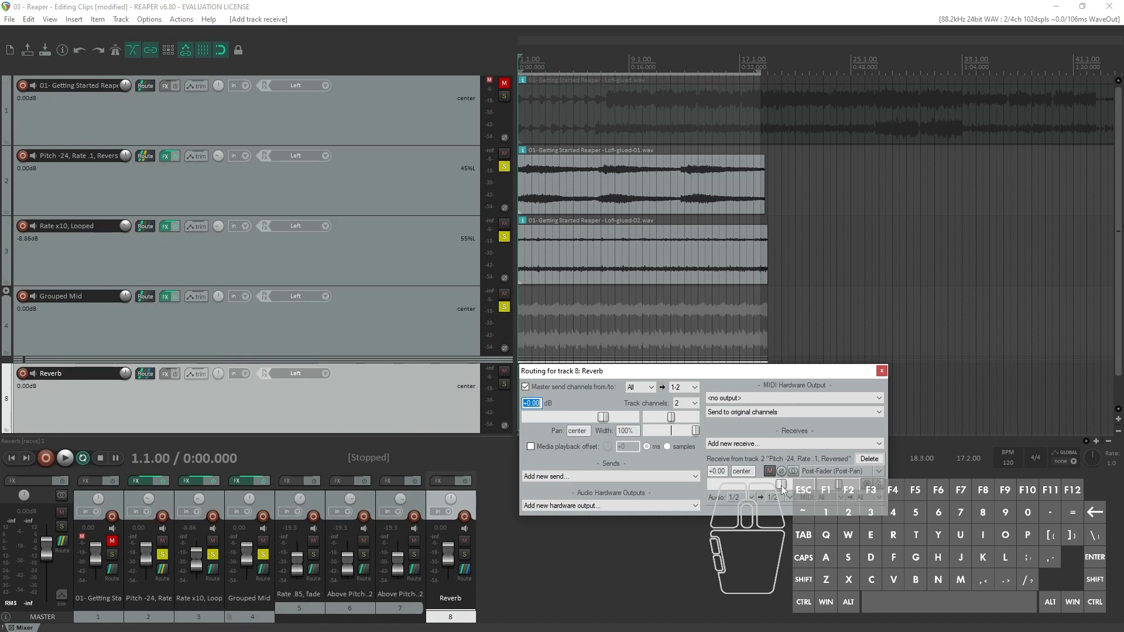
click(392, 177)
click(449, 368)
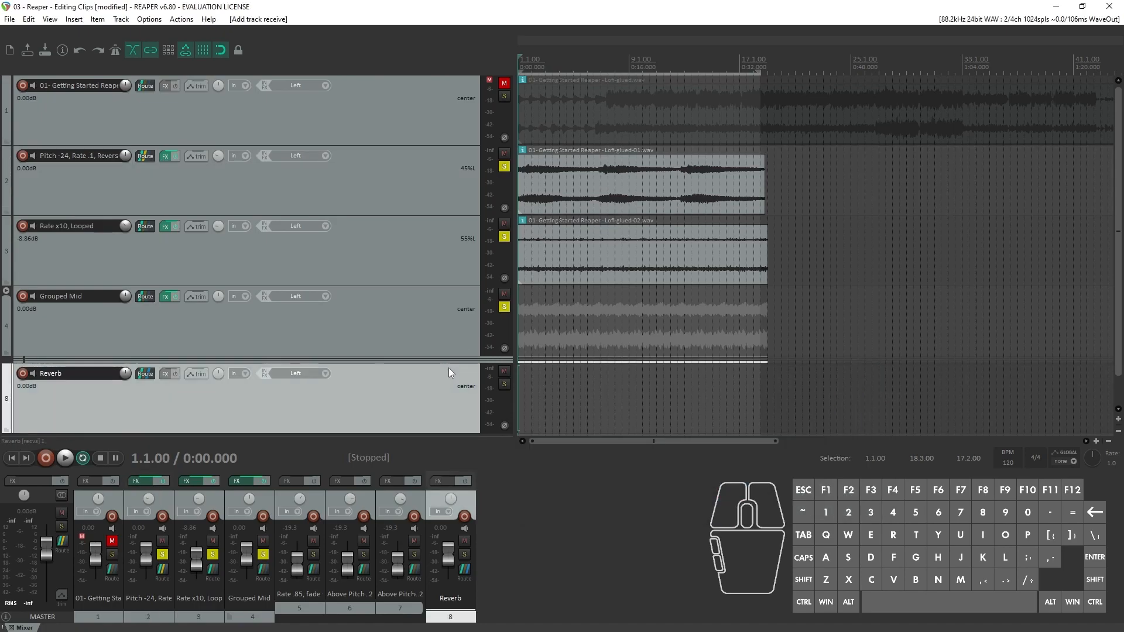
- Unsolo "Grouped Mid" and "Rate x10, Looped", and add the ReaVerbate effect from the Reverb category to the "Reverb" track
click(504, 307)
click(504, 237)
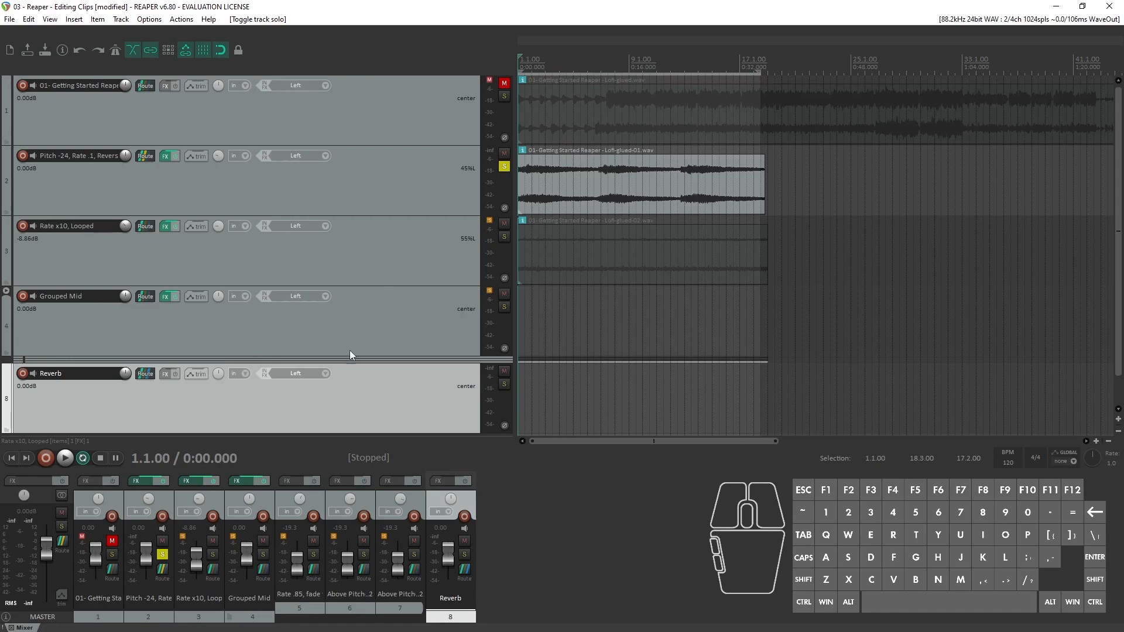
click(164, 373)
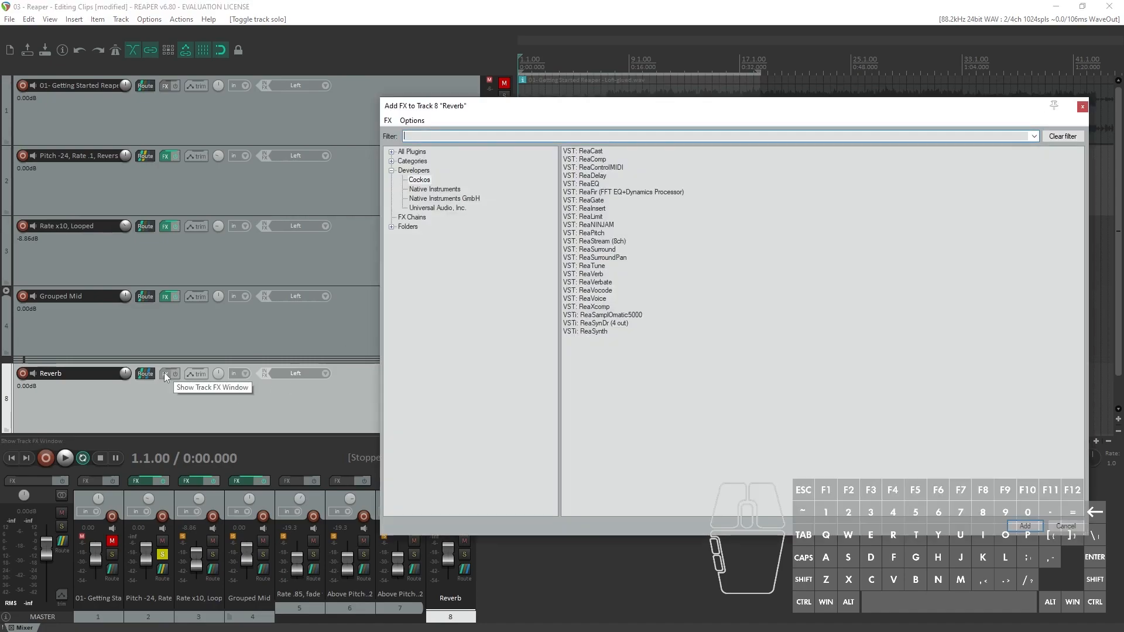
click(392, 161)
click(419, 282)
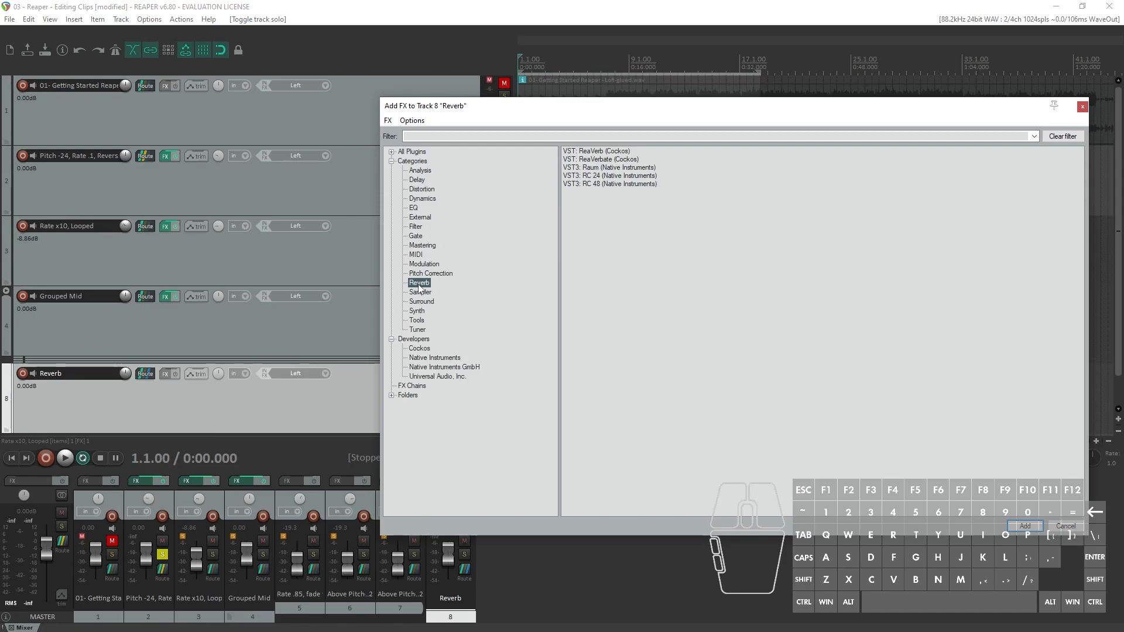
double_click(615, 160)
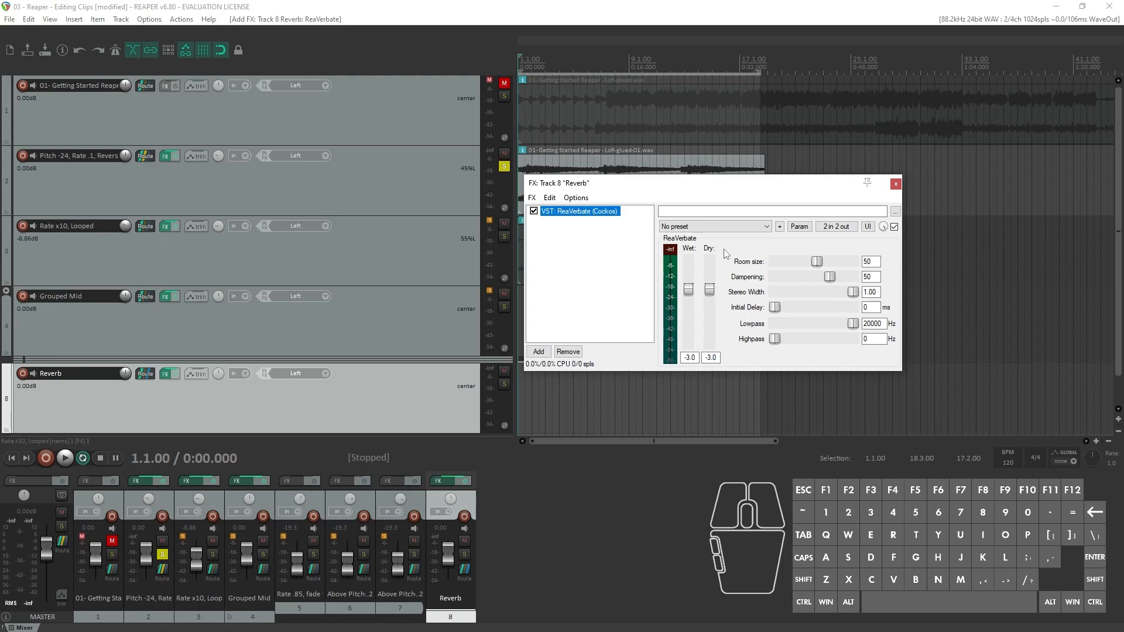
- Solo the "Reverb" track, load ReaVerbate's "sink - dark corridor" preset during playback, and restart playback to hear it
click(504, 384)
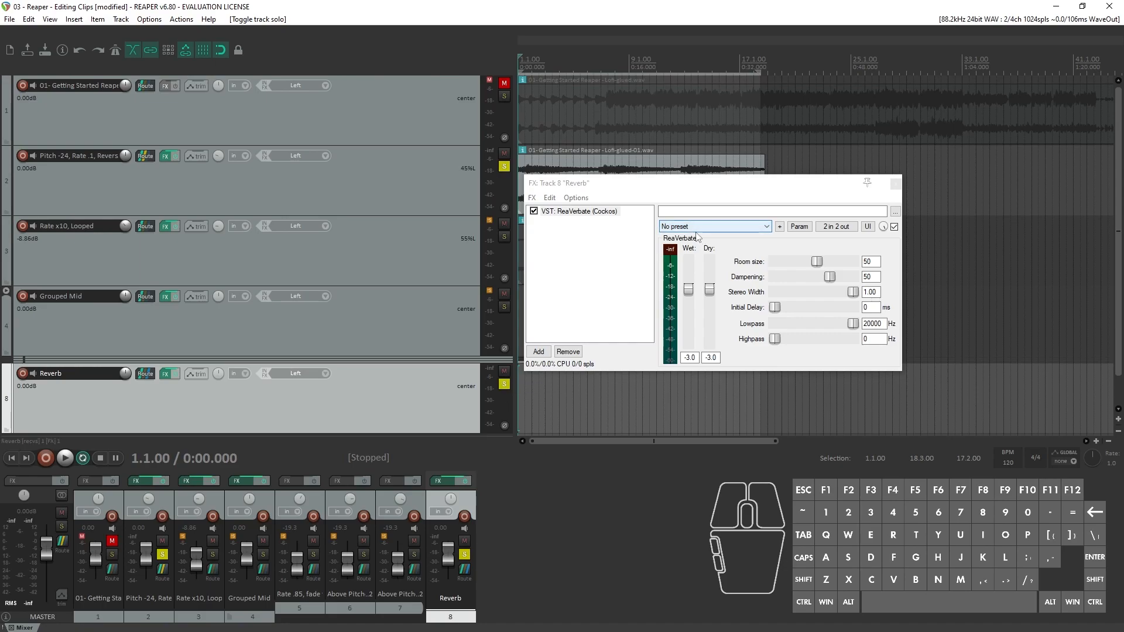
key(space)
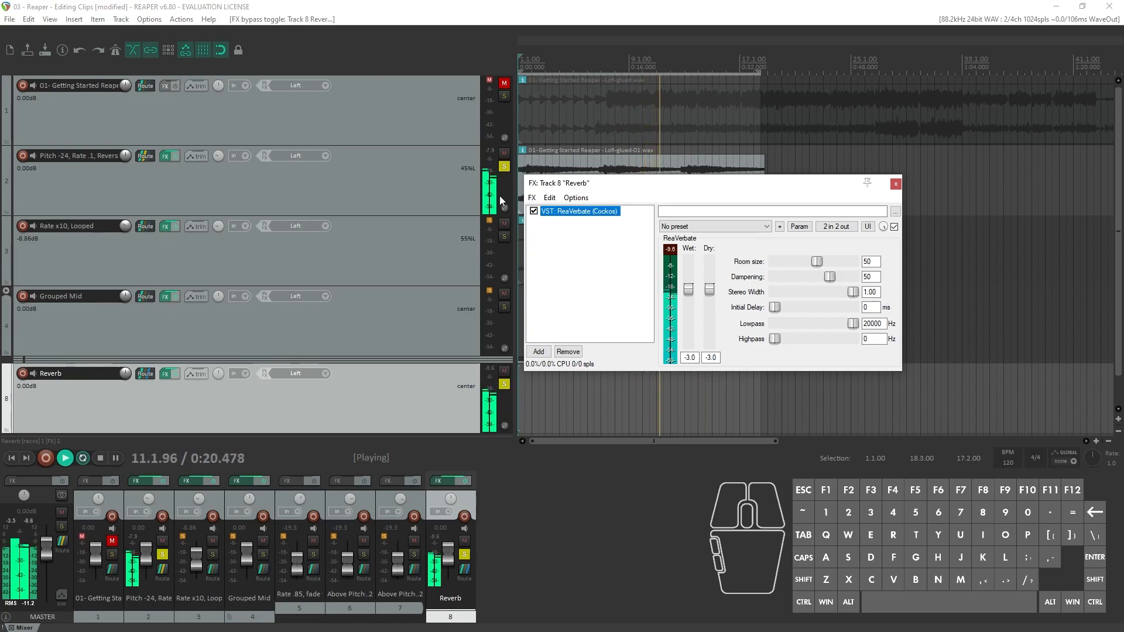
click(679, 227)
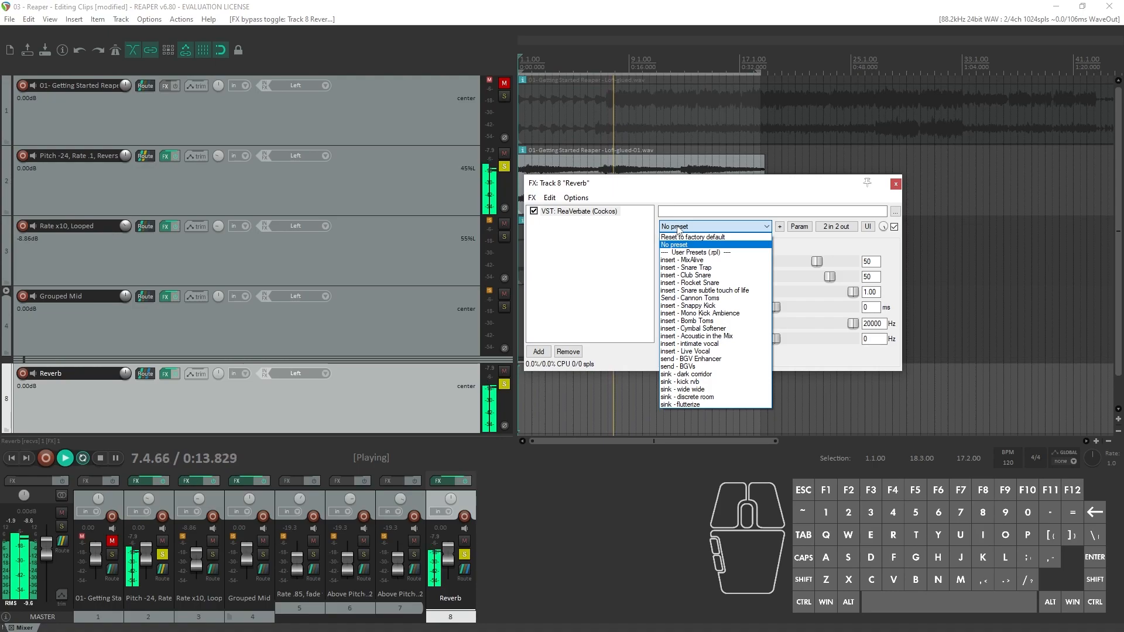
click(727, 374)
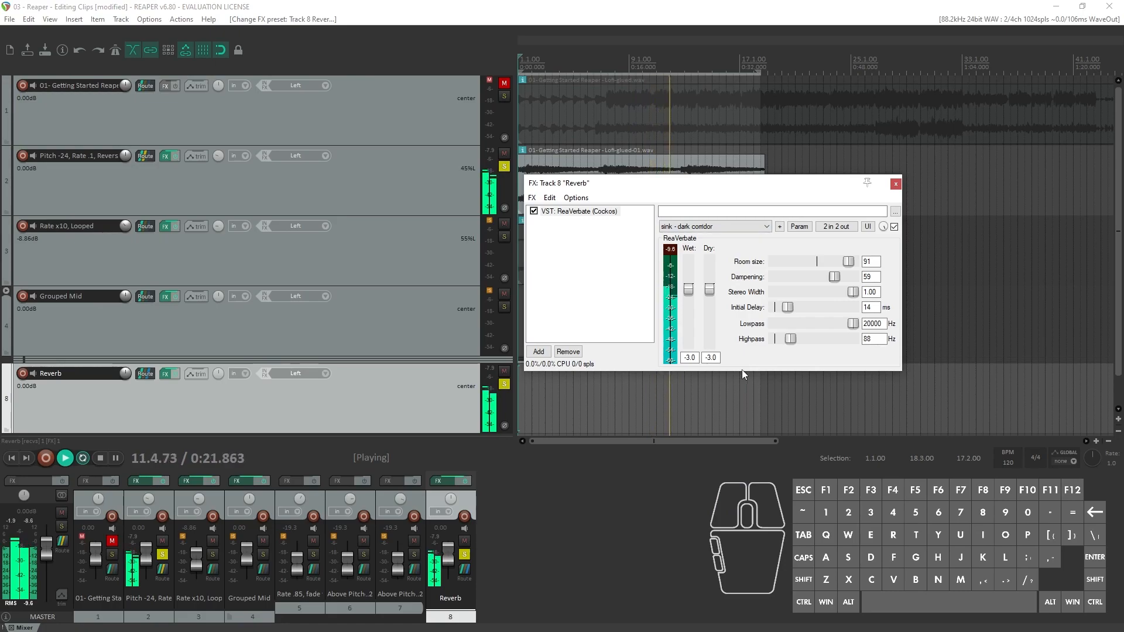
key(space)
key(space)
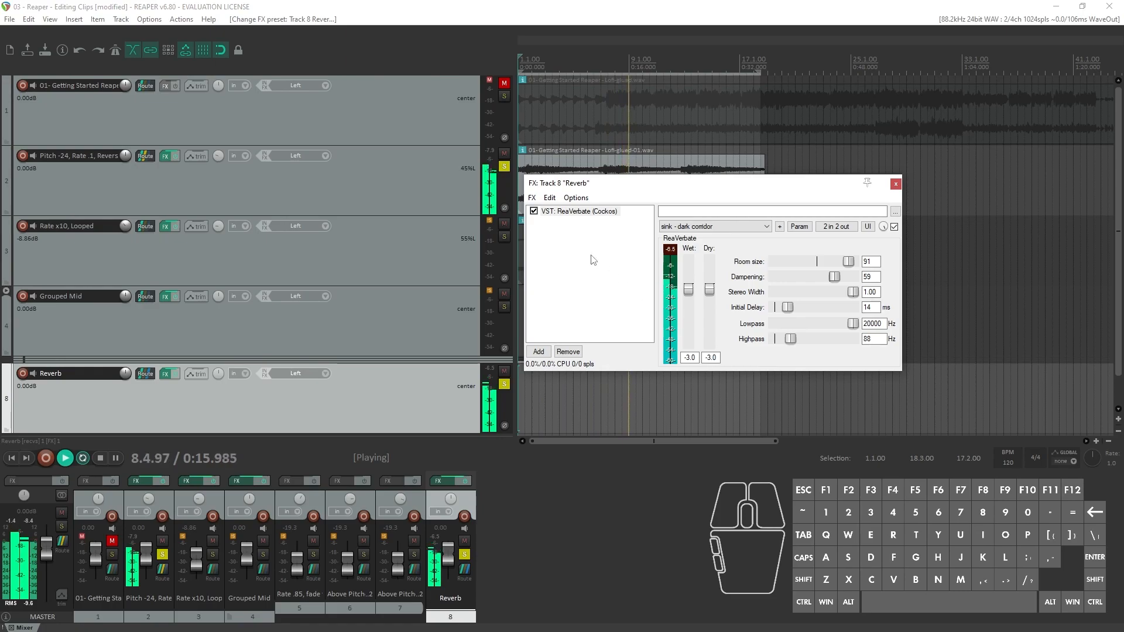
- Compare playback of the "Reverb" track with ReaVerbate enabled and bypassed, stopping each time to hear the reverb tail
click(534, 211)
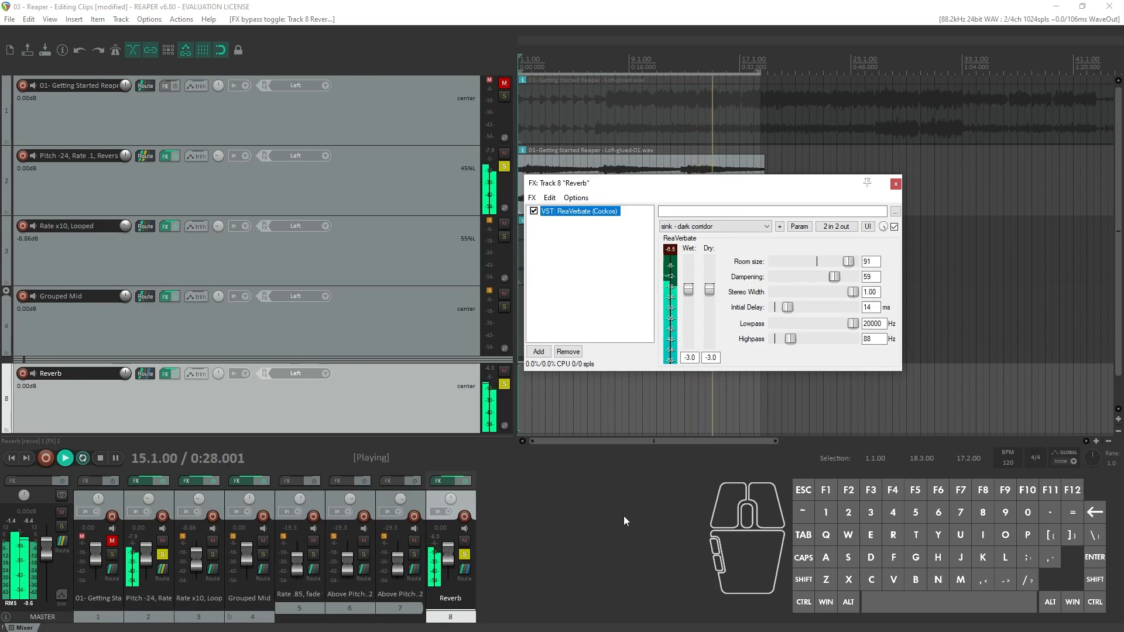
key(space)
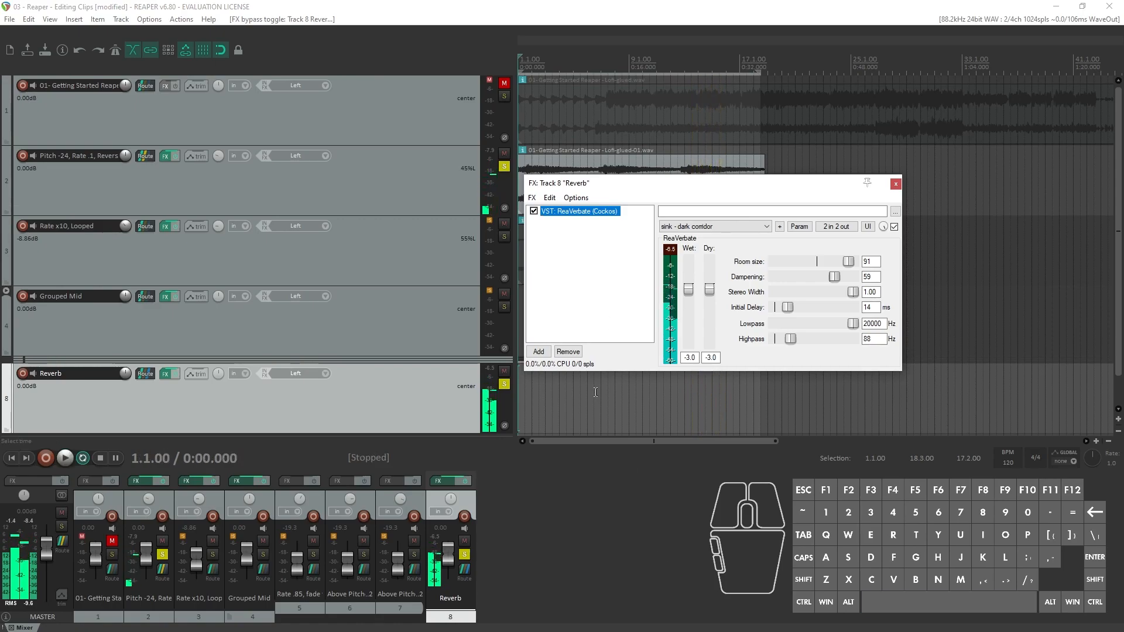
click(534, 212)
key(space)
key(space)
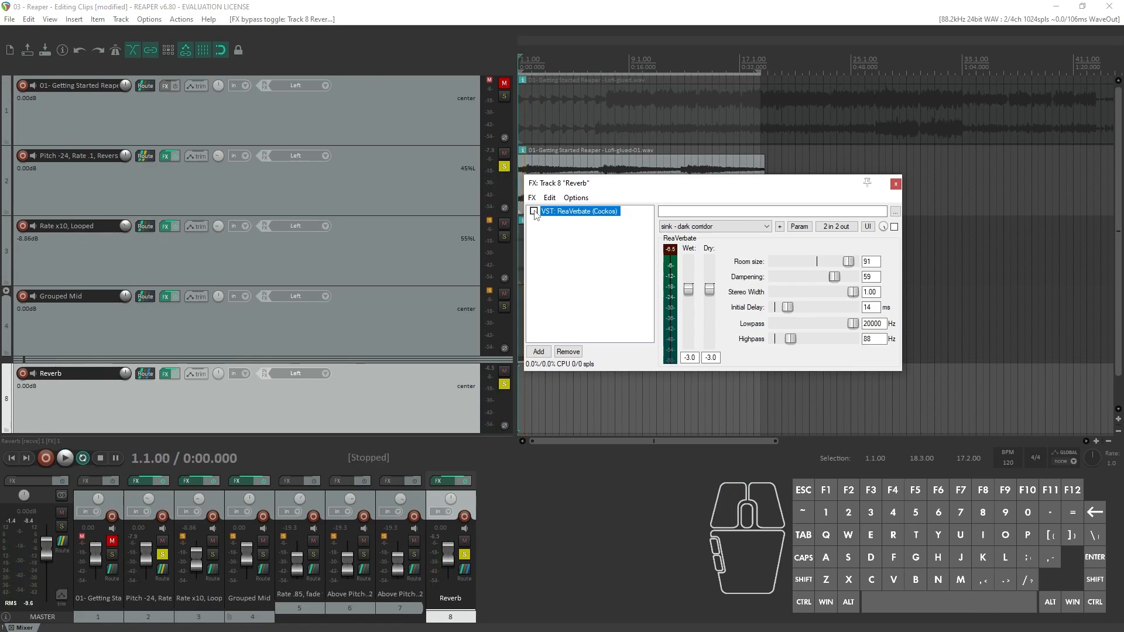
key(space)
key(space)
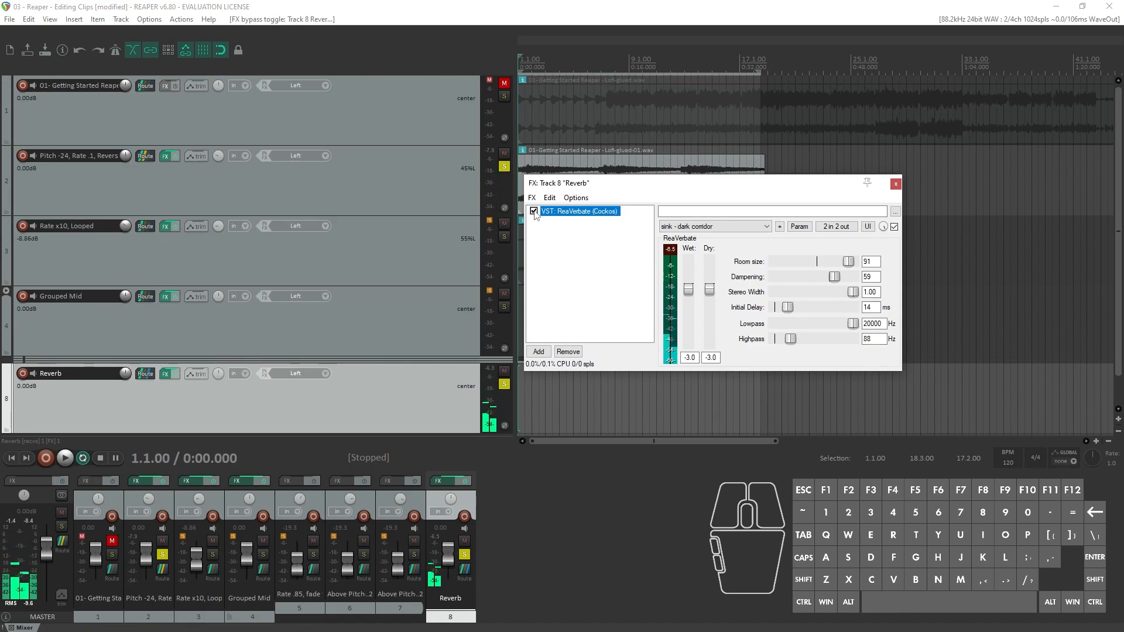
click(534, 212)
key(space)
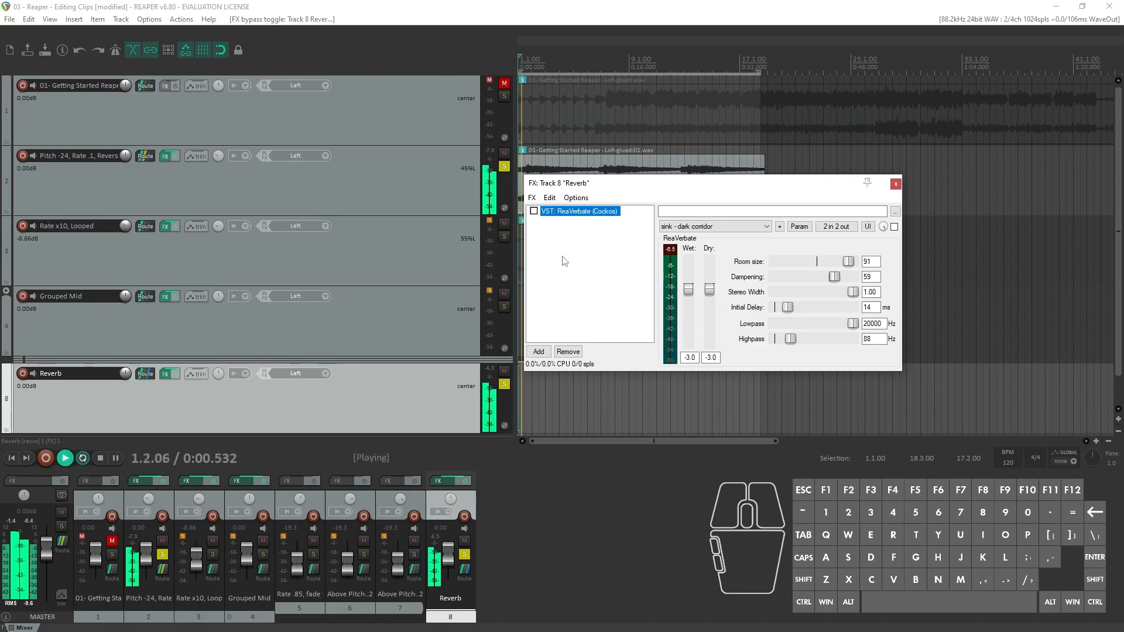
key(space)
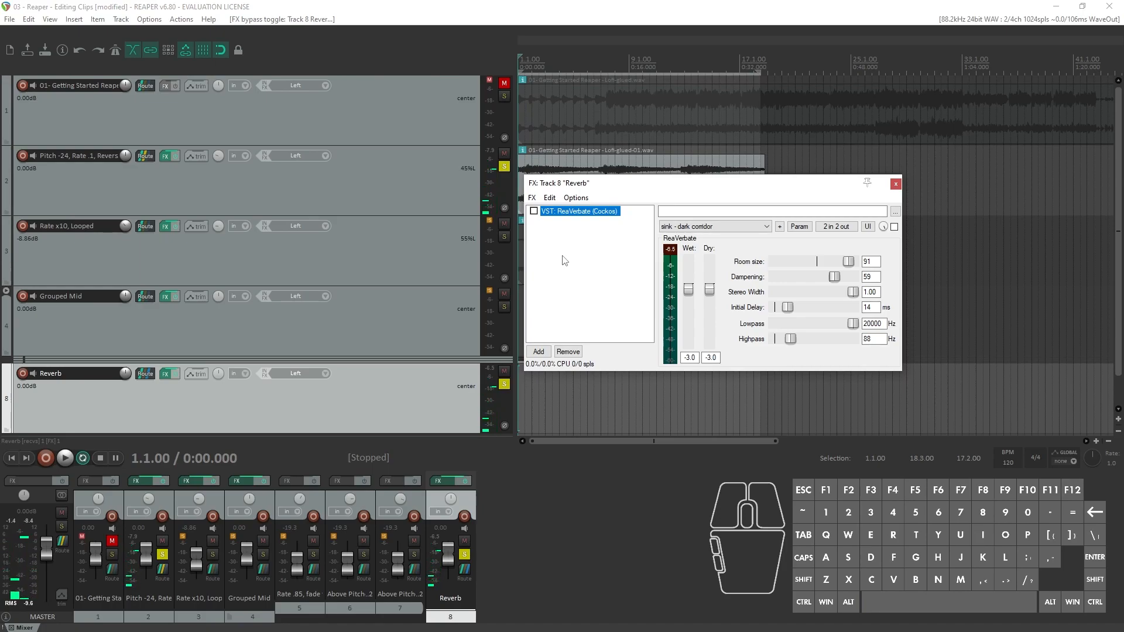
- Load ReaVerbate's "sink - discrete room" preset, re-enable the effect, and play the track to hear it
click(690, 227)
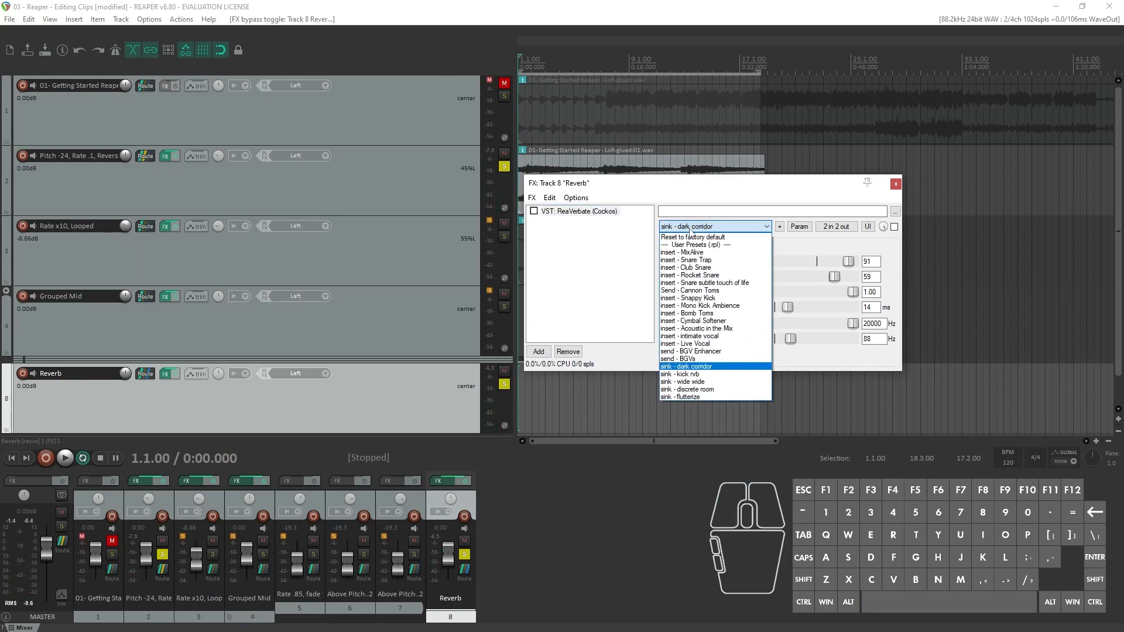
click(740, 391)
click(534, 211)
key(space)
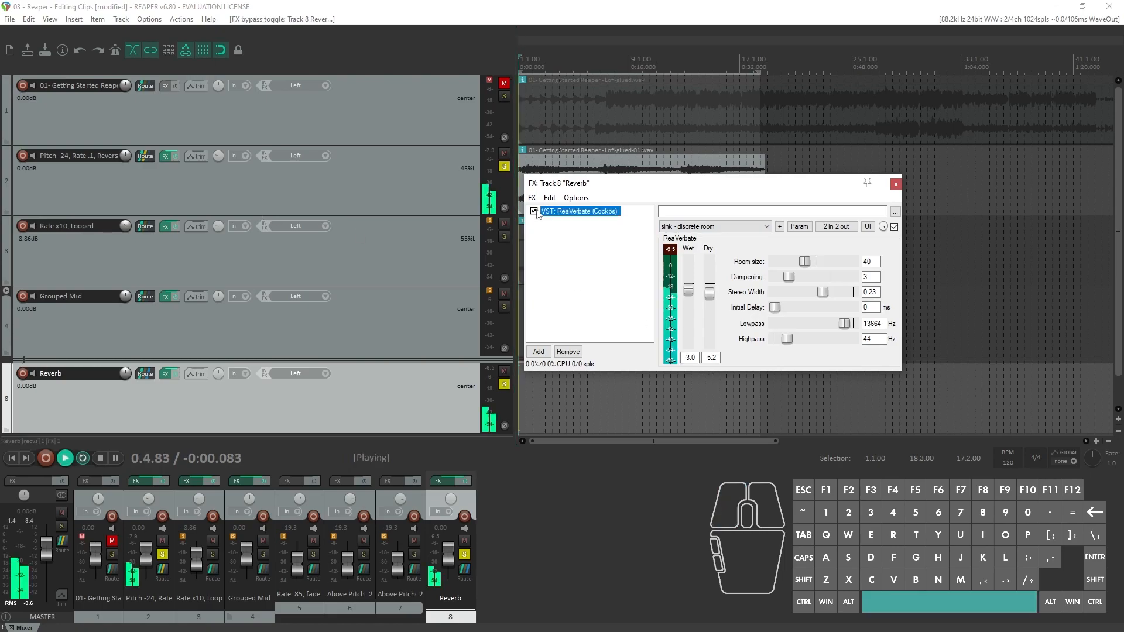
key(space)
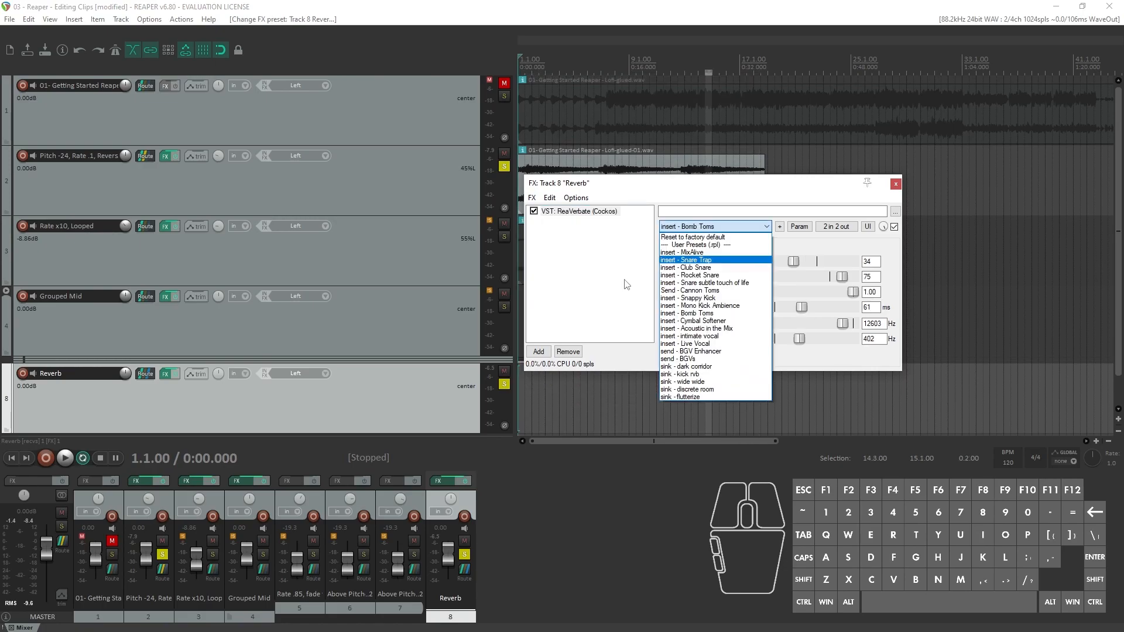
- Look through ReaVerbate's preset list and load "sink - dark corridor" again
click(624, 283)
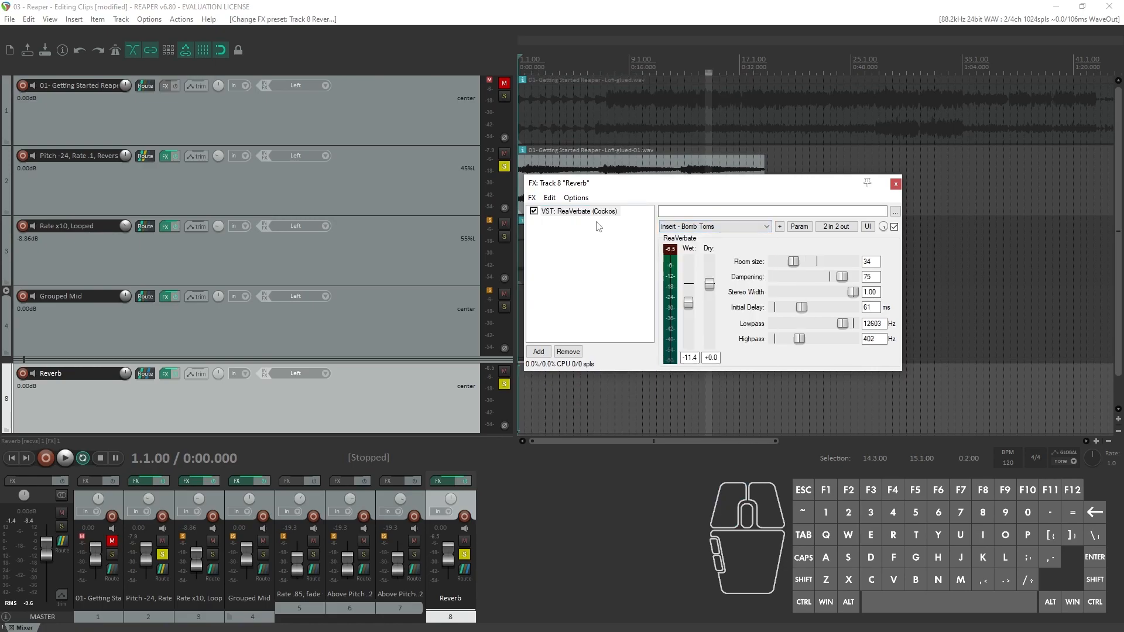
click(732, 226)
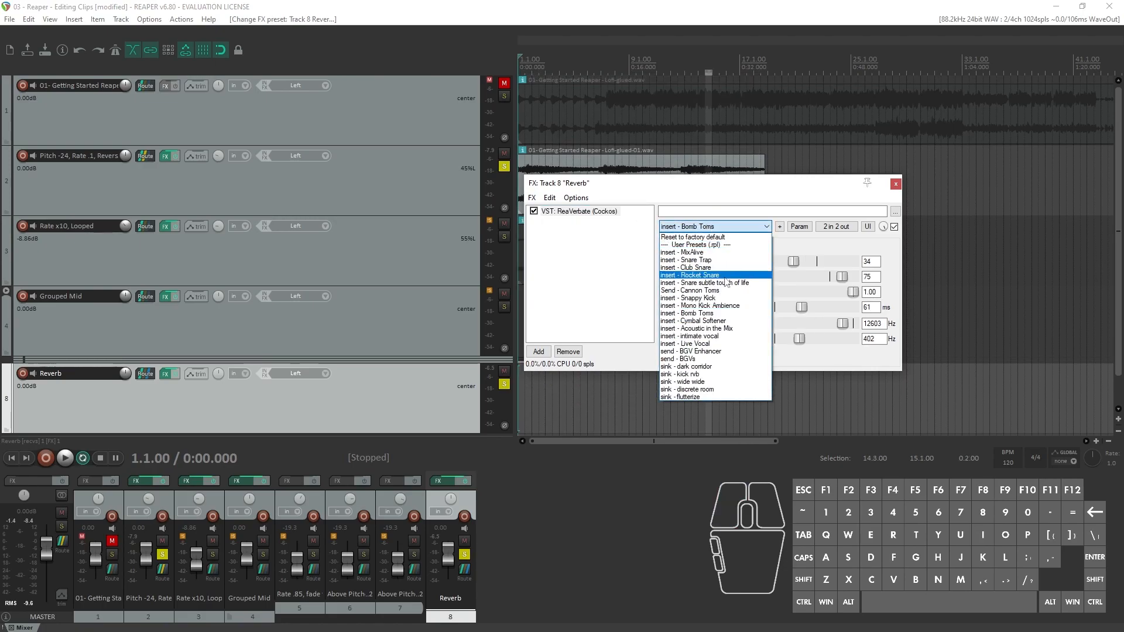
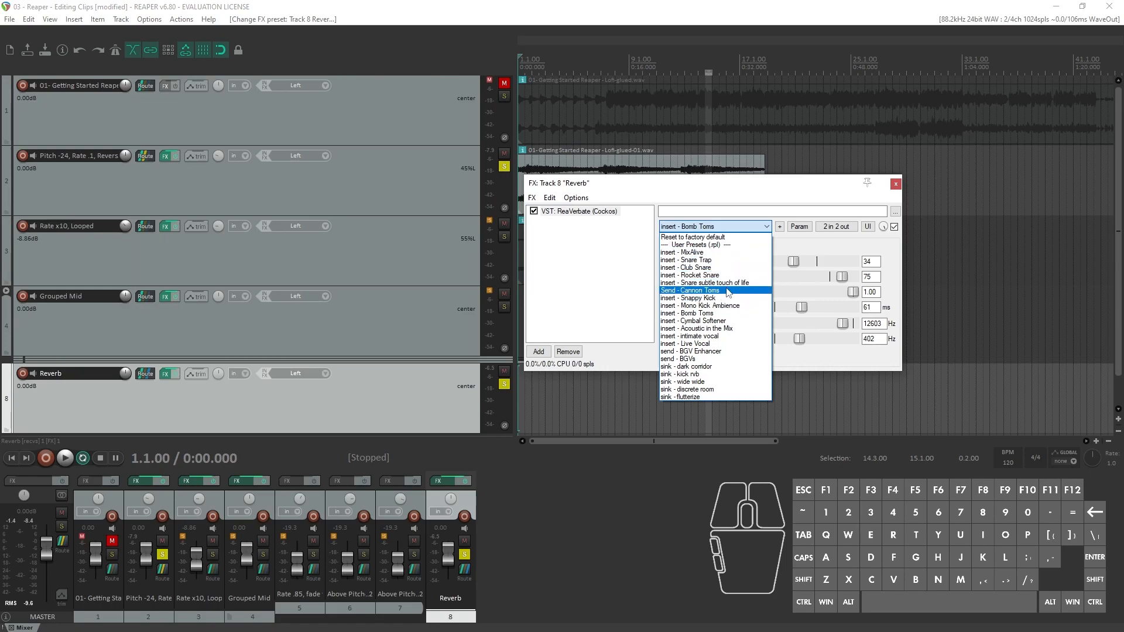
click(729, 367)
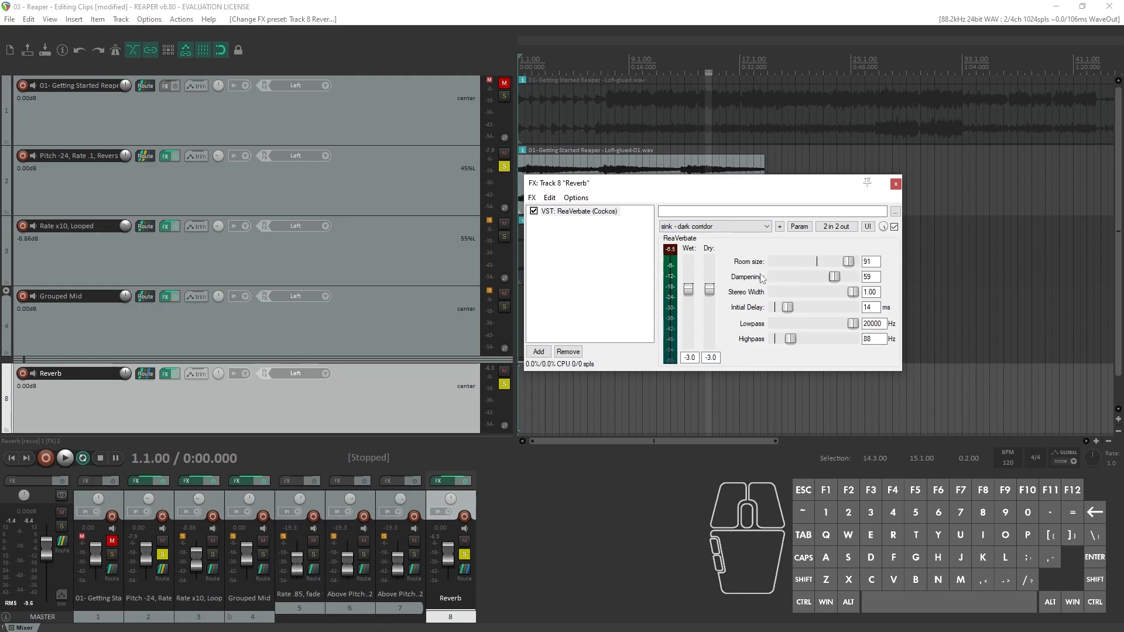
- During playback, raise ReaVerbate's room size to 98 and dampening to 100, and stop to hear the tail
key(space)
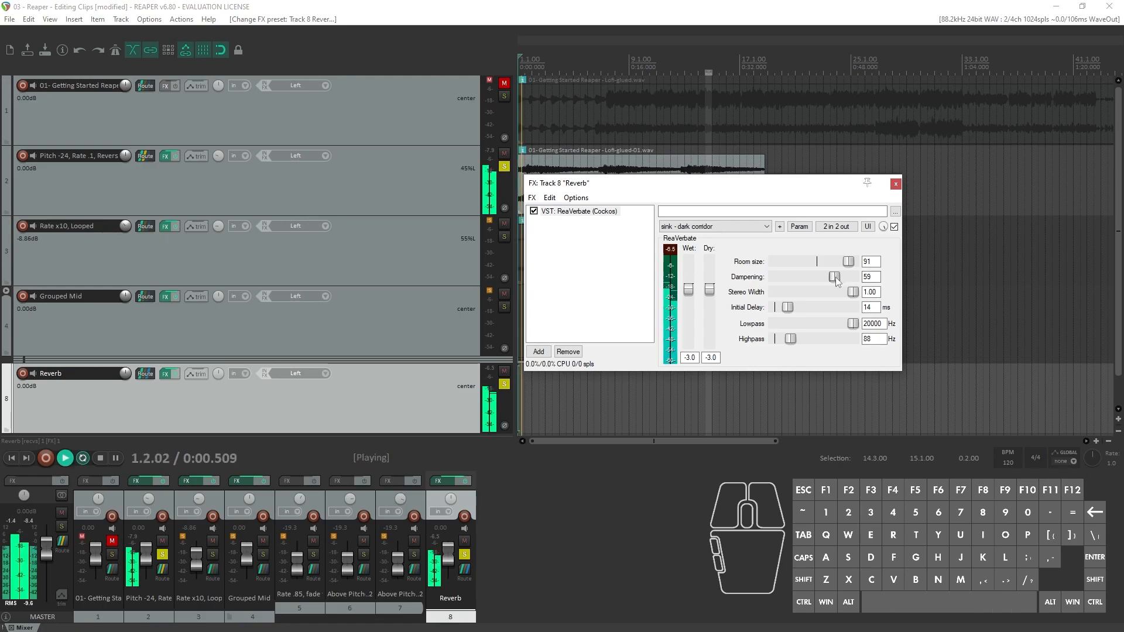
drag(849, 262, 861, 280)
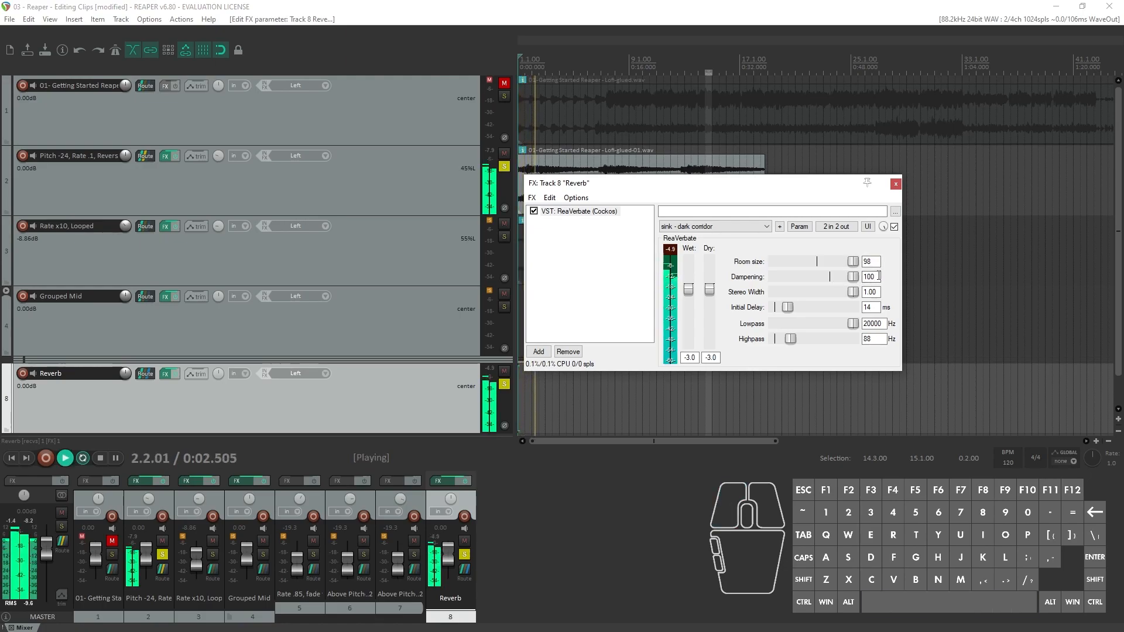
key(space)
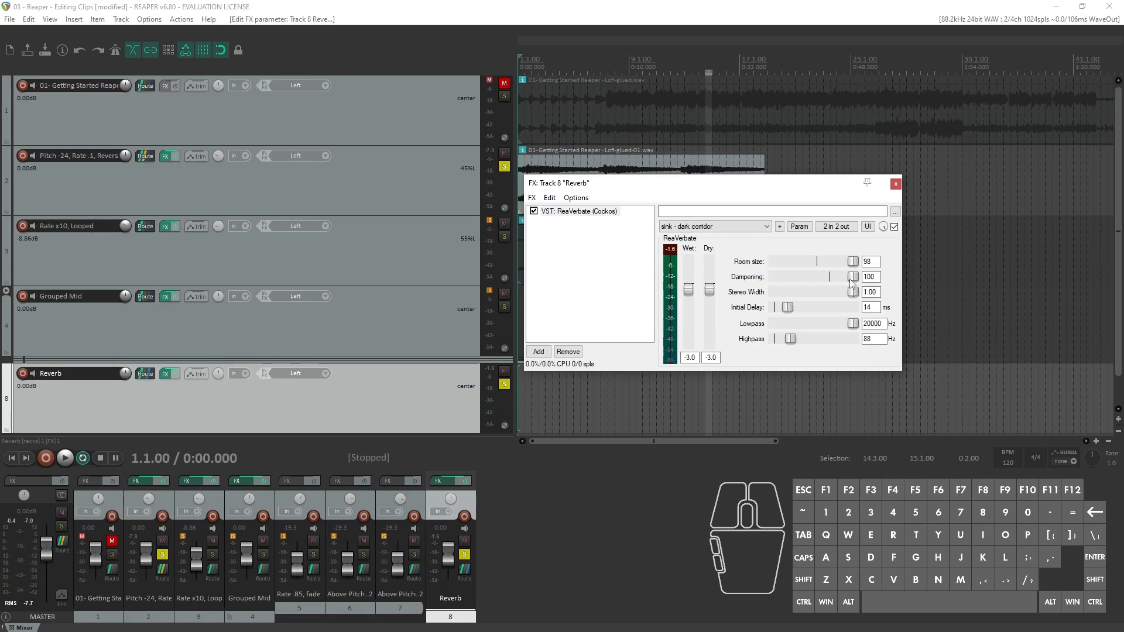
- Lower the room size to 30 and dampening to 0, audition the sound, and return them to 98 and 100
double_click(855, 275)
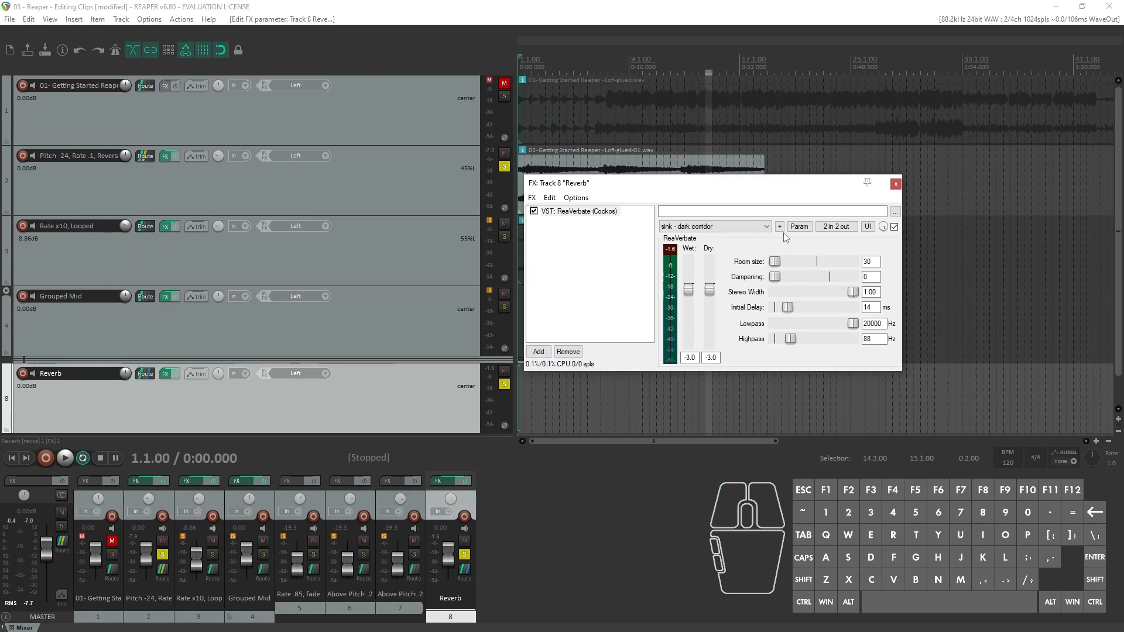
key(space)
key(space)
key(space)
key(space)
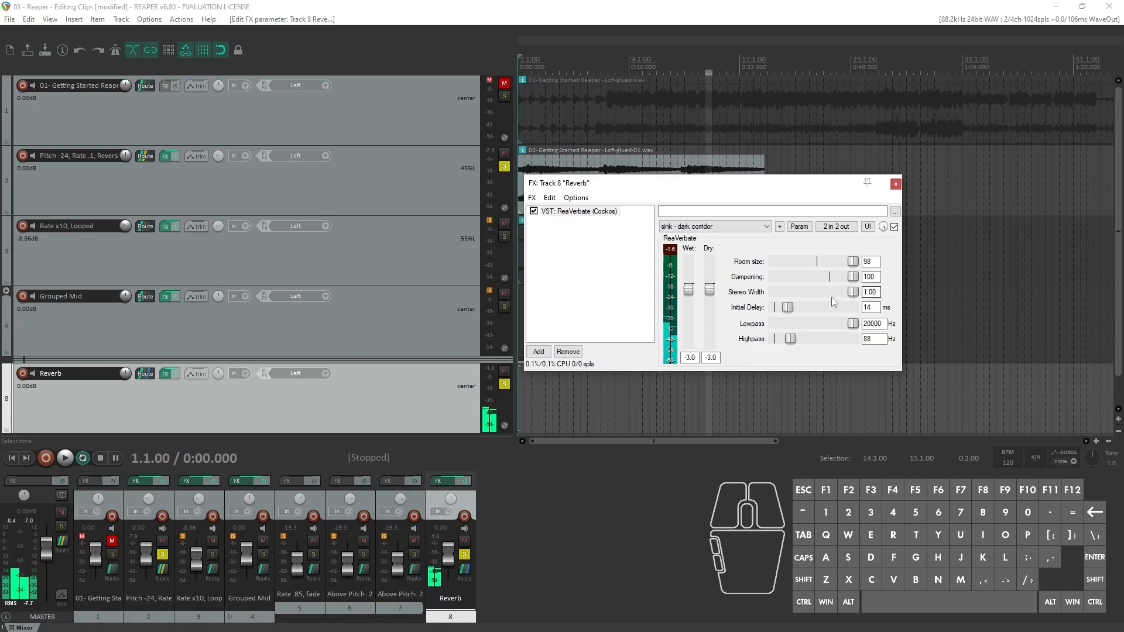
- Sweep ReaVerbate's stereo width down and back up to 1.00 during playback to hear its effect
key(space)
drag(854, 296, 849, 296)
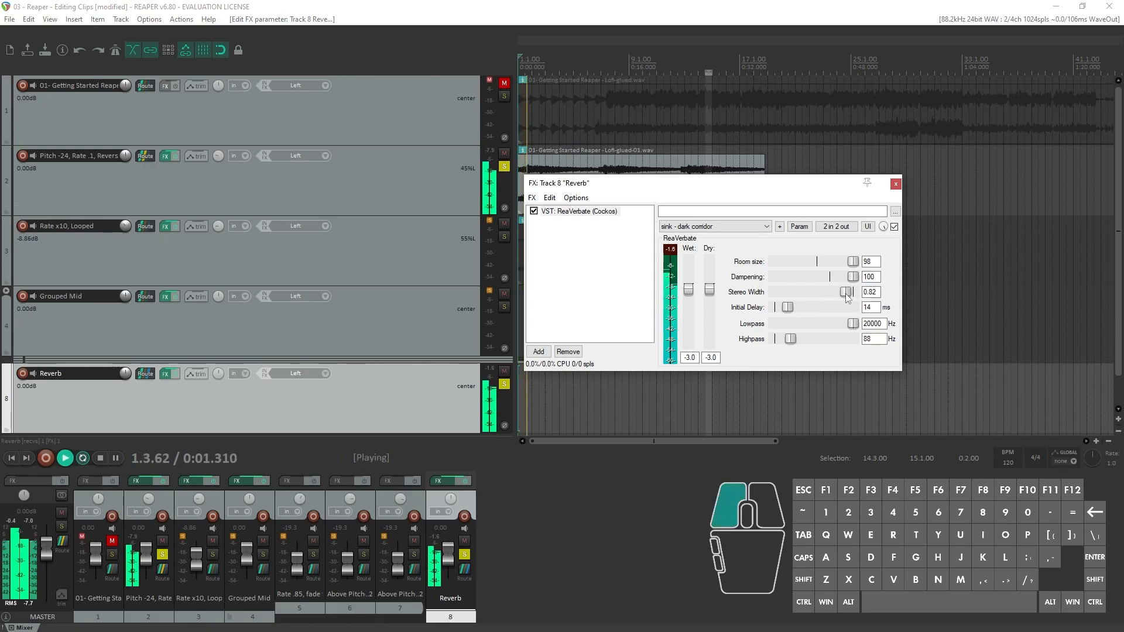
drag(781, 293, 813, 294)
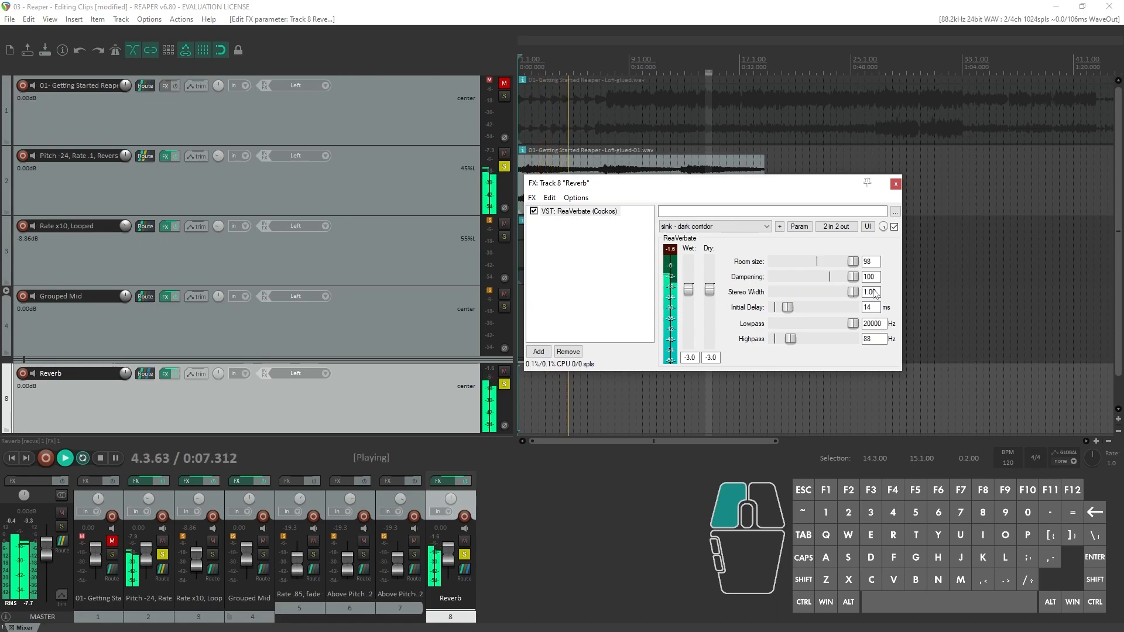
mouse_move(877, 294)
mouse_down()
mouse_move(765, 299)
mouse_move(870, 298)
mouse_up()
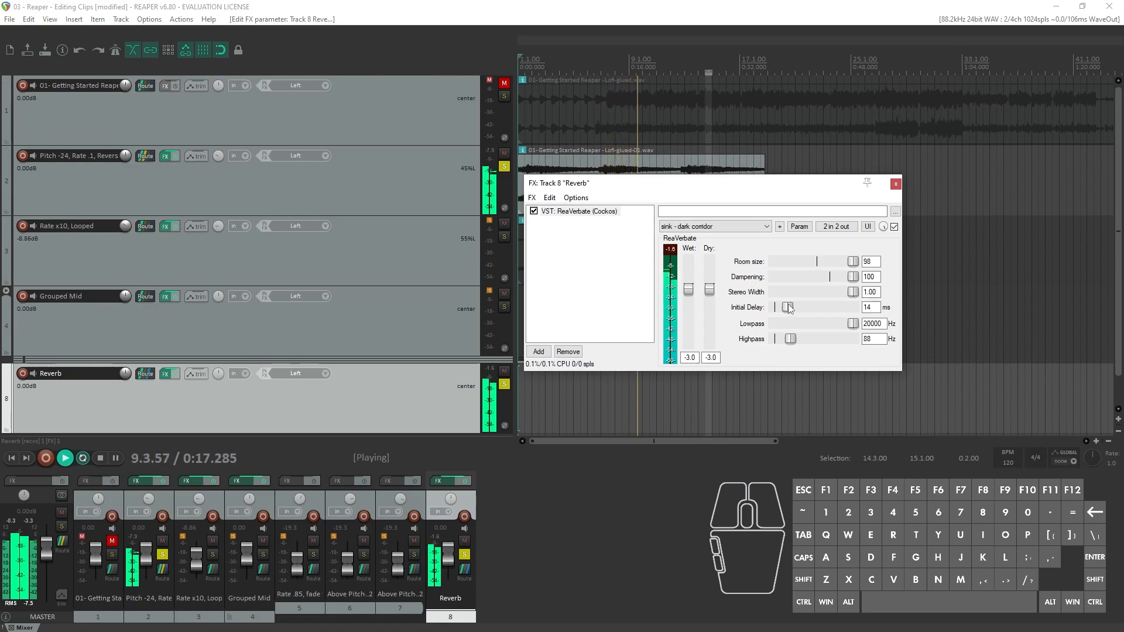
- Increase ReaVerbate's initial delay to 133 ms, listen to it, and close the "Reverb" effects window
drag(789, 308, 818, 311)
key(space)
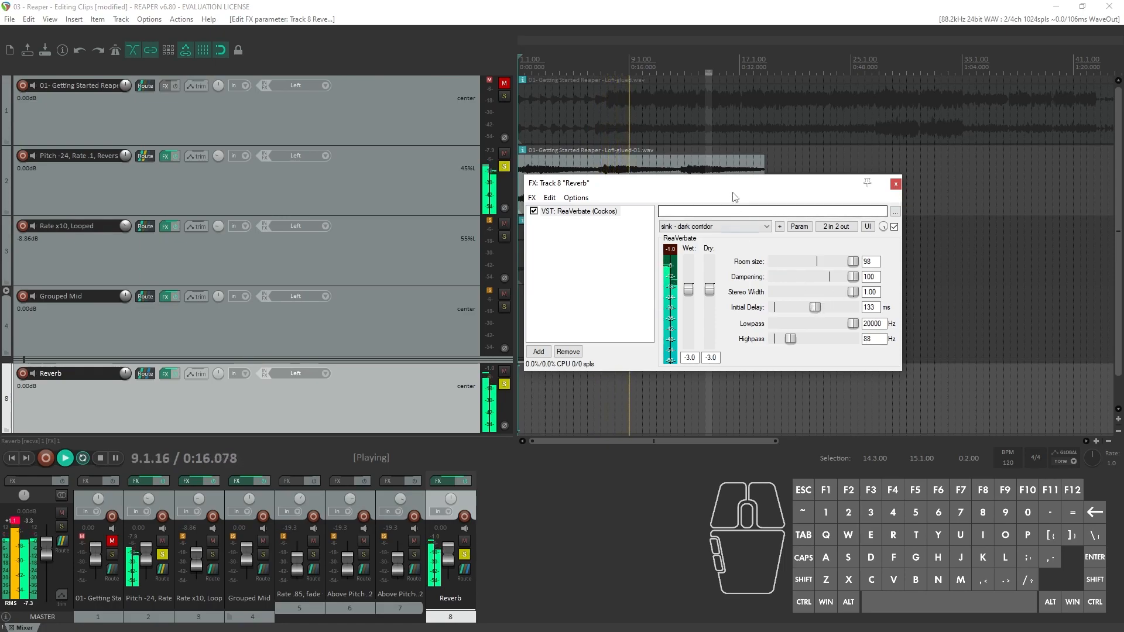
click(896, 184)
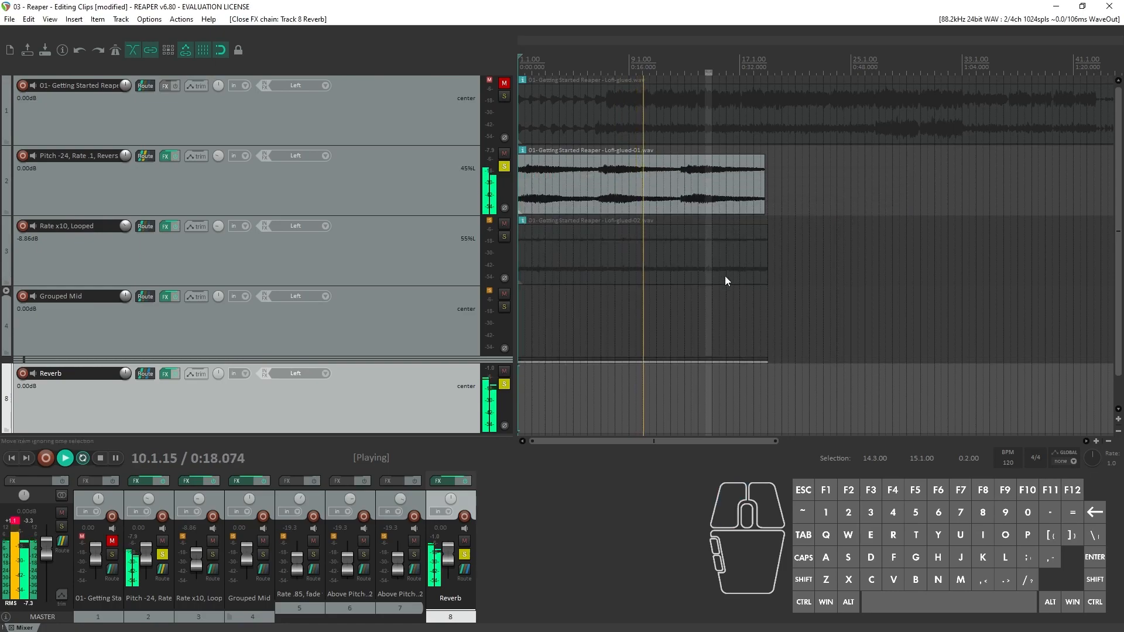
- Unsolo track 2, restart playback from around bar 7, and lower the "Reverb" track's volume to -15.22 dB
click(504, 167)
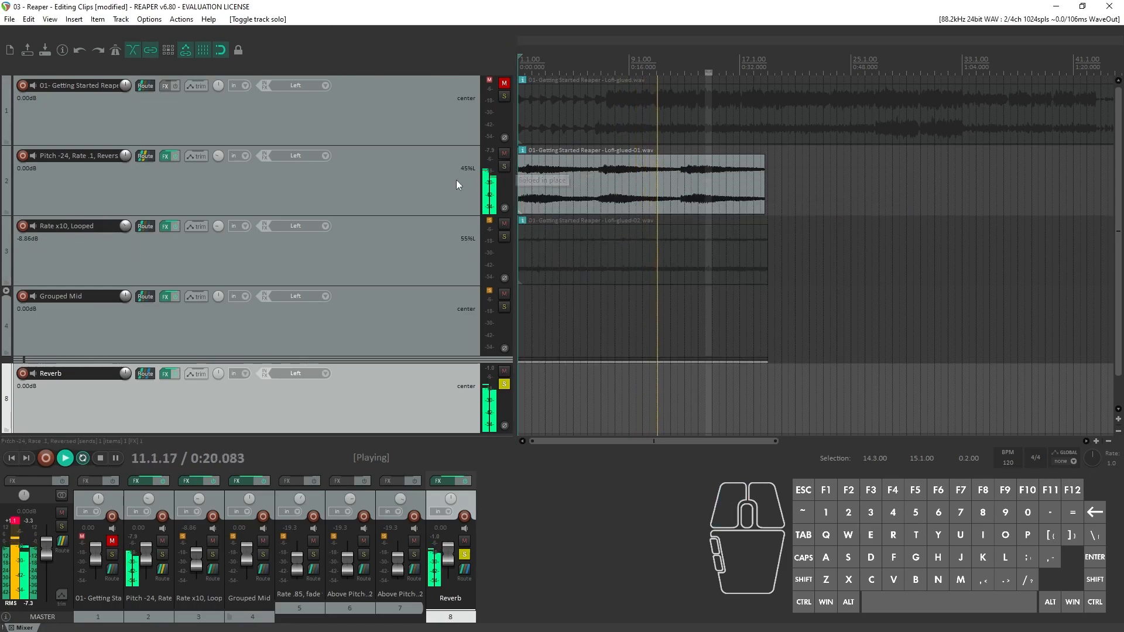
click(608, 69)
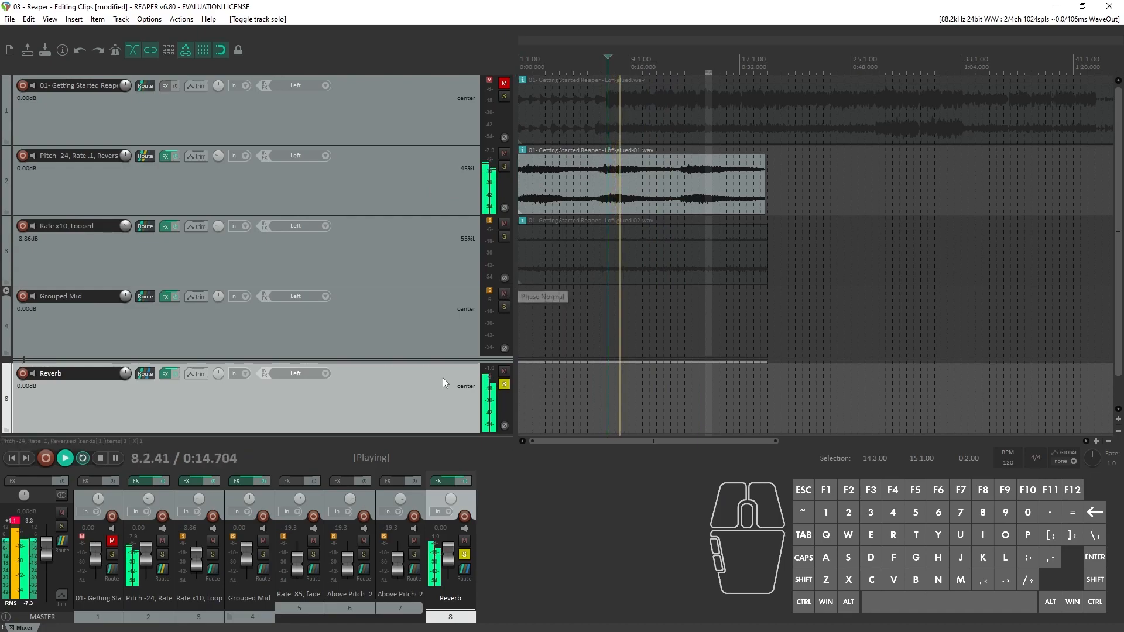
click(128, 374)
mouse_move(128, 373)
mouse_down()
mouse_move(128, 418)
mouse_move(128, 374)
mouse_up()
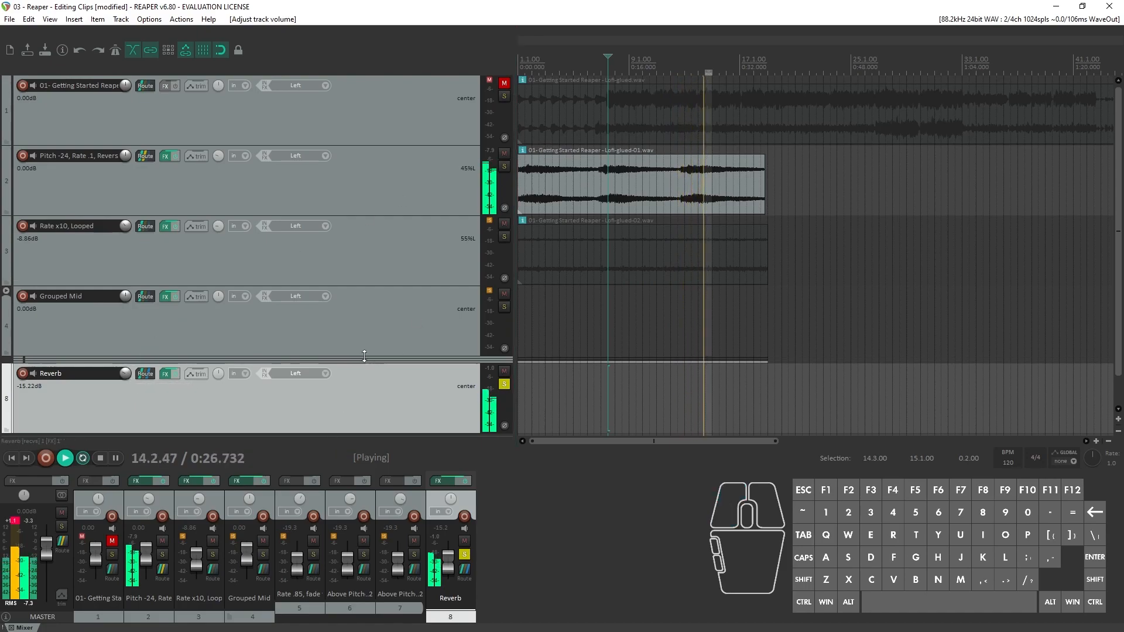
- Set the time selection from 1.1.00 to 15.1.00 and add a send from "Rate x10, Looped" to the "Reverb" track
click(146, 227)
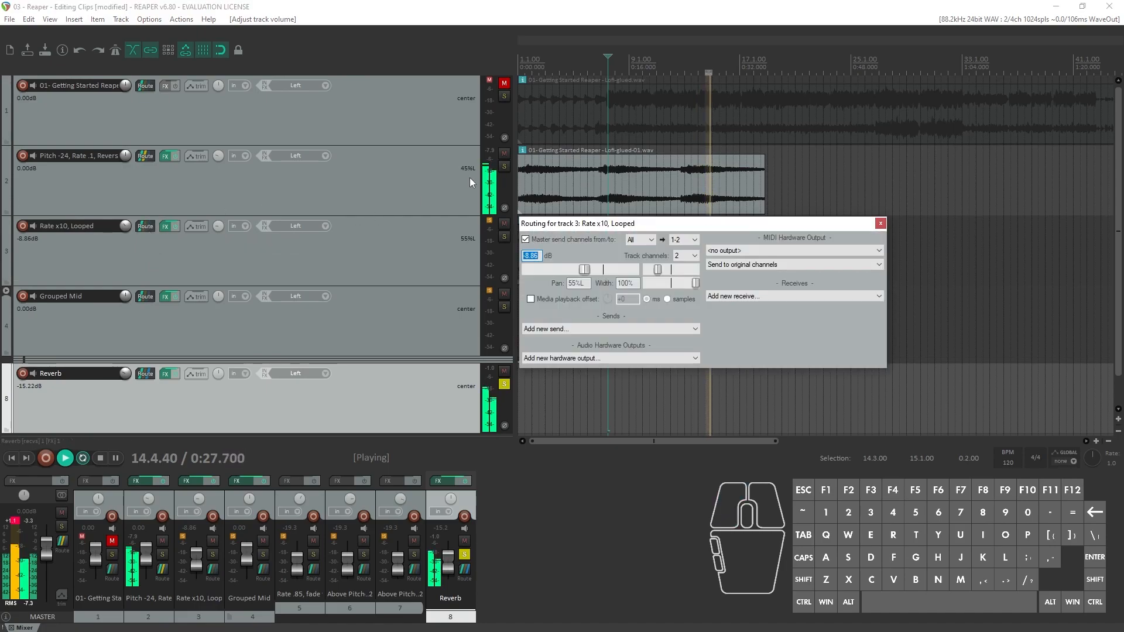
drag(705, 77, 518, 77)
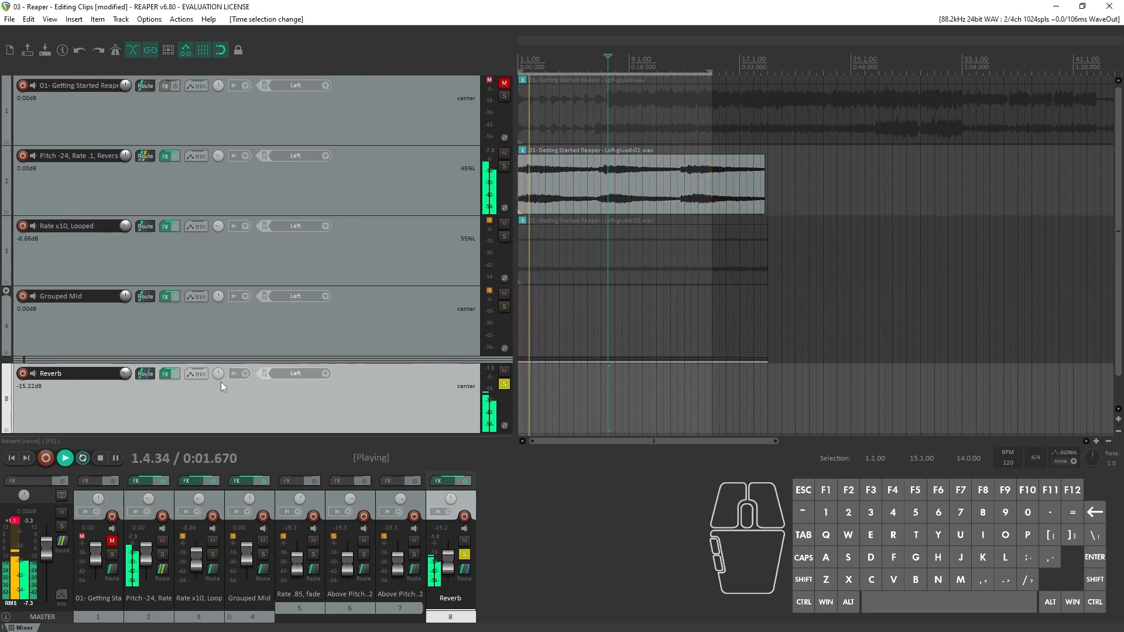
click(150, 226)
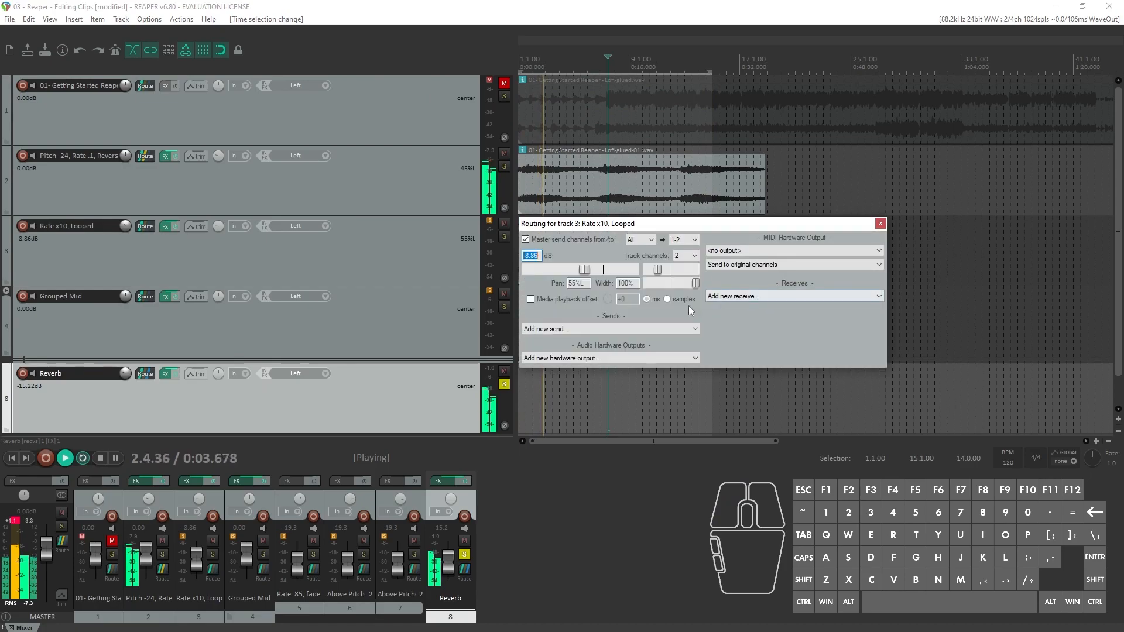
click(658, 328)
click(568, 393)
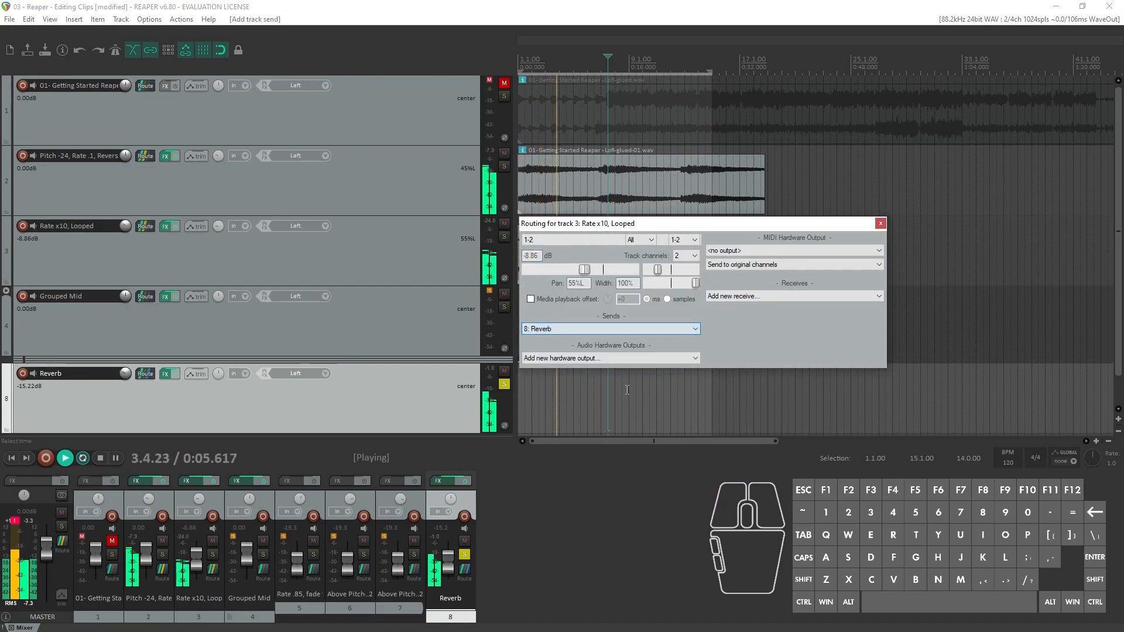
- Add a send from the "Grouped Mid" folder track to the "Reverb" track and close its routing window
click(166, 297)
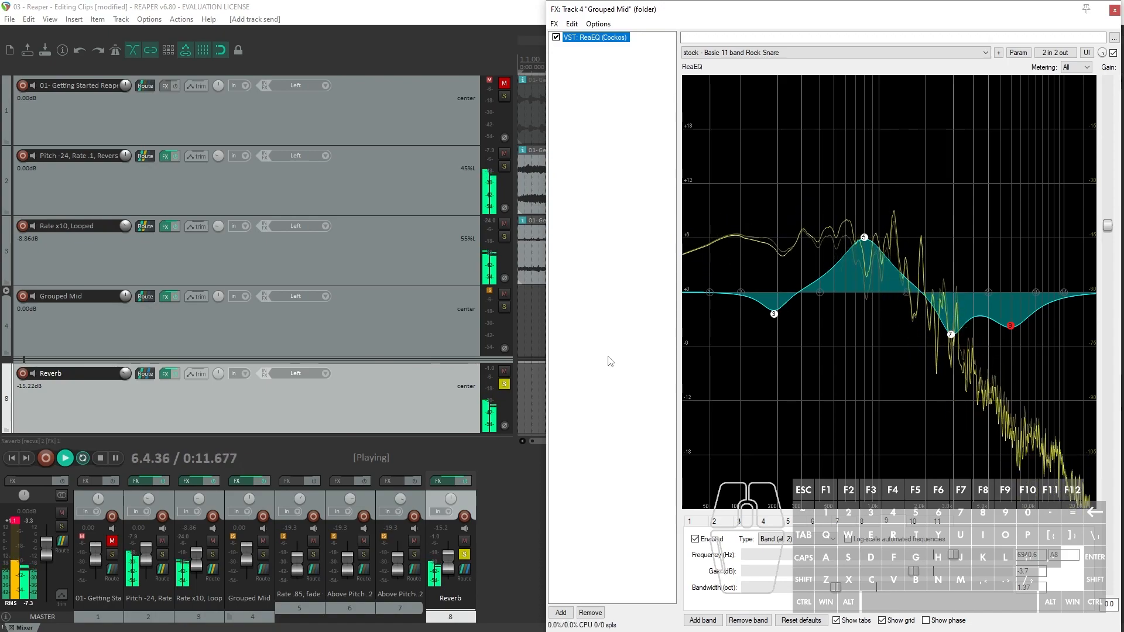
click(1115, 10)
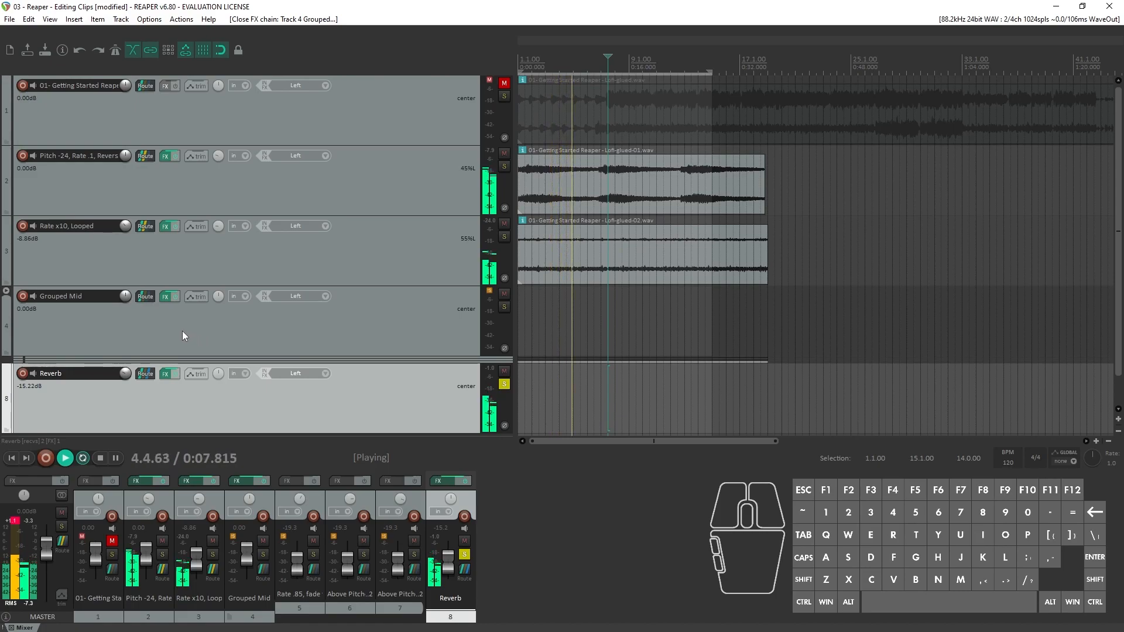
click(146, 296)
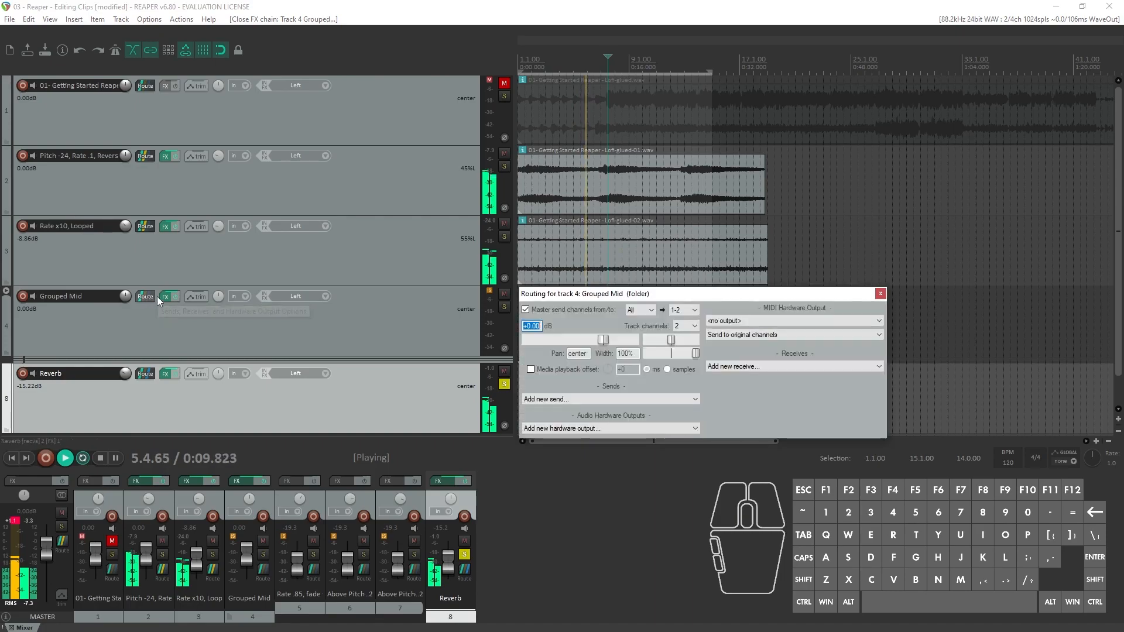
click(567, 398)
click(588, 463)
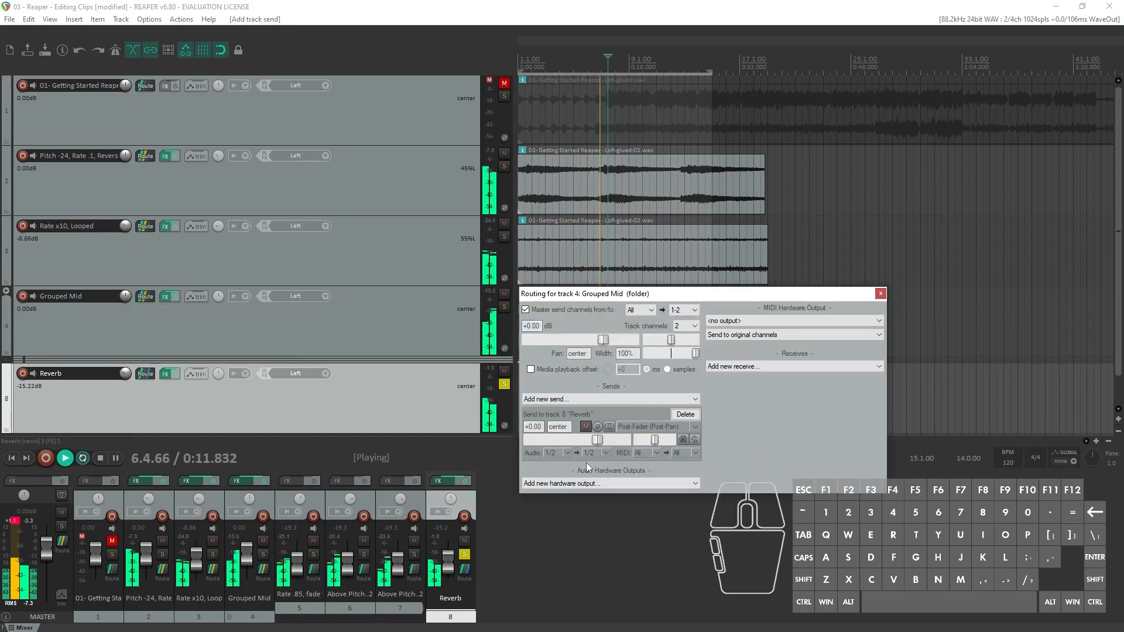
click(881, 294)
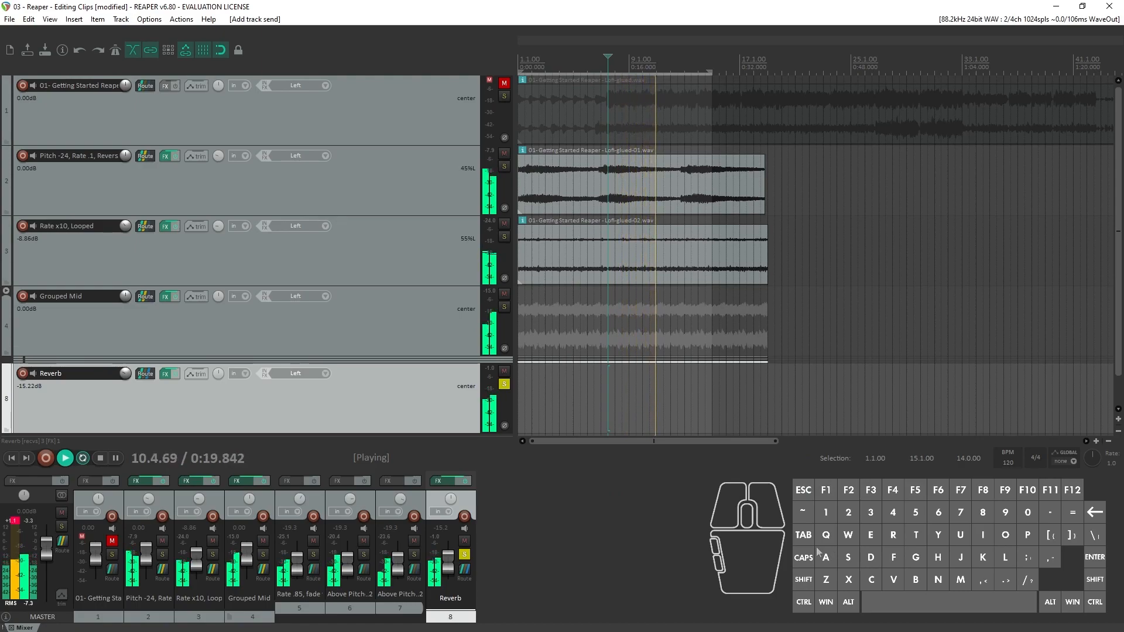
- With "Reverb" soloed, lower the send from "Rate x10, Looped" to the "Reverb" track to -10.37 dB and close the routing window
click(506, 385)
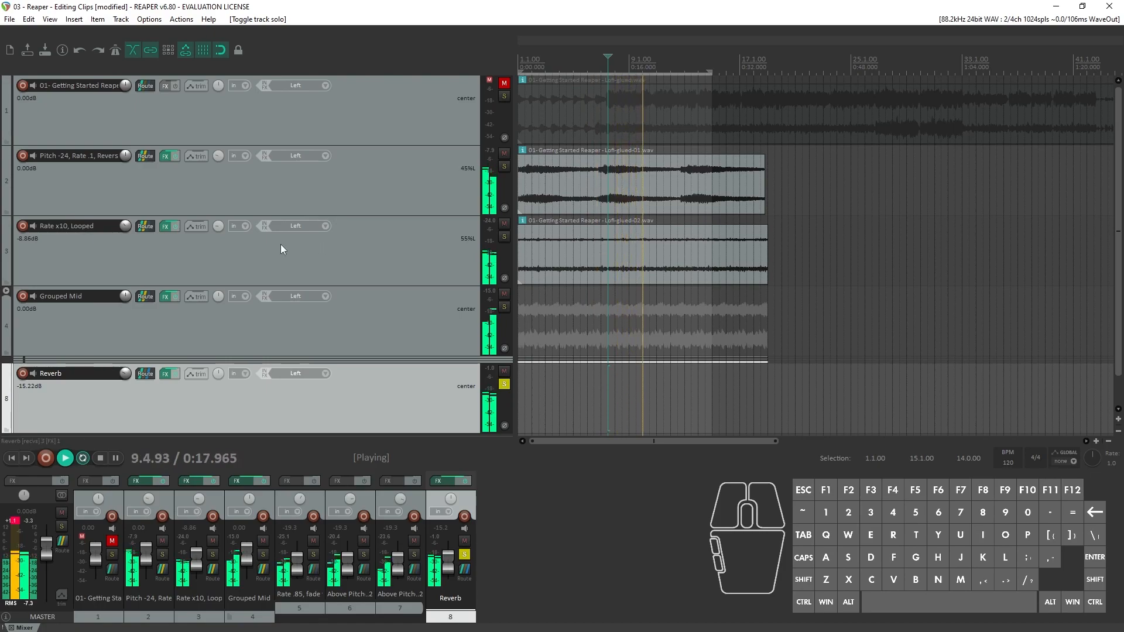
click(146, 227)
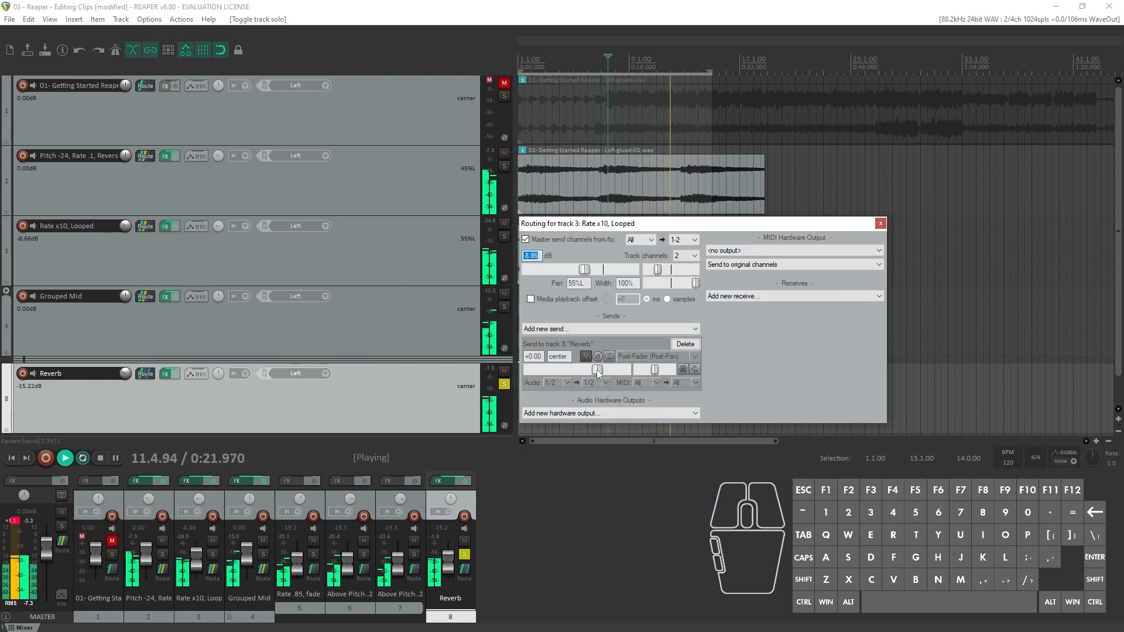
drag(596, 370, 564, 373)
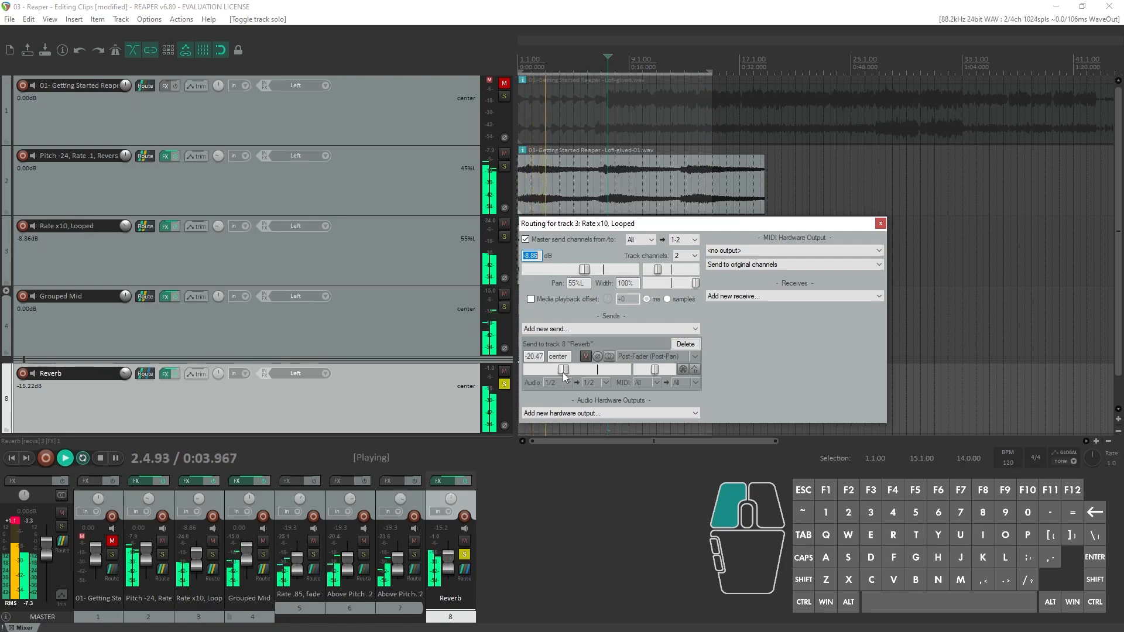
drag(567, 372, 577, 371)
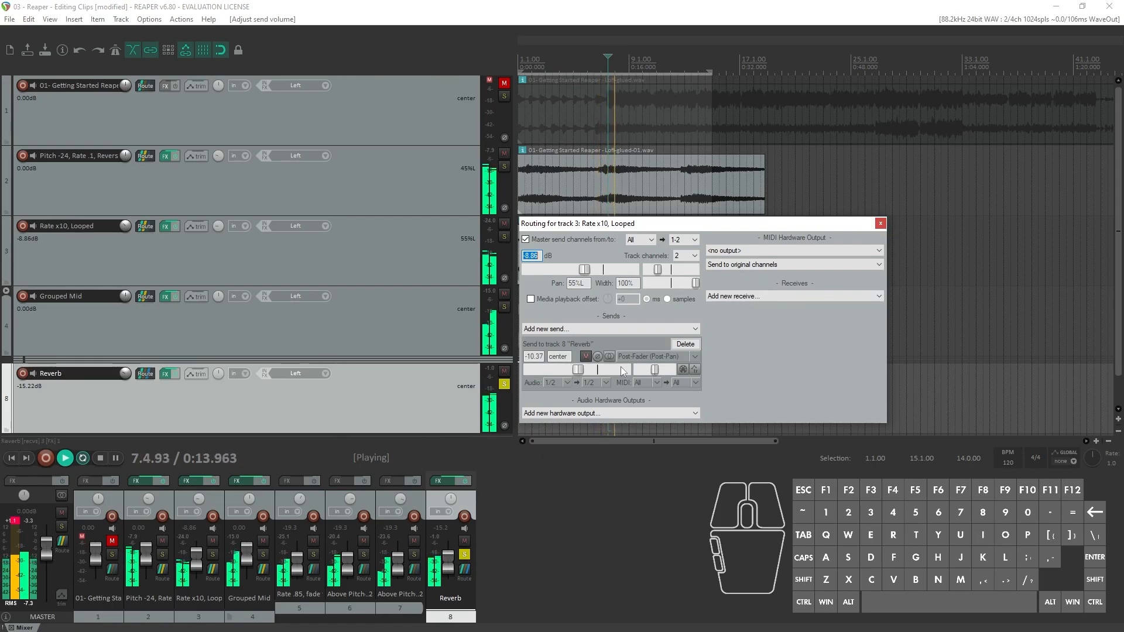
click(881, 224)
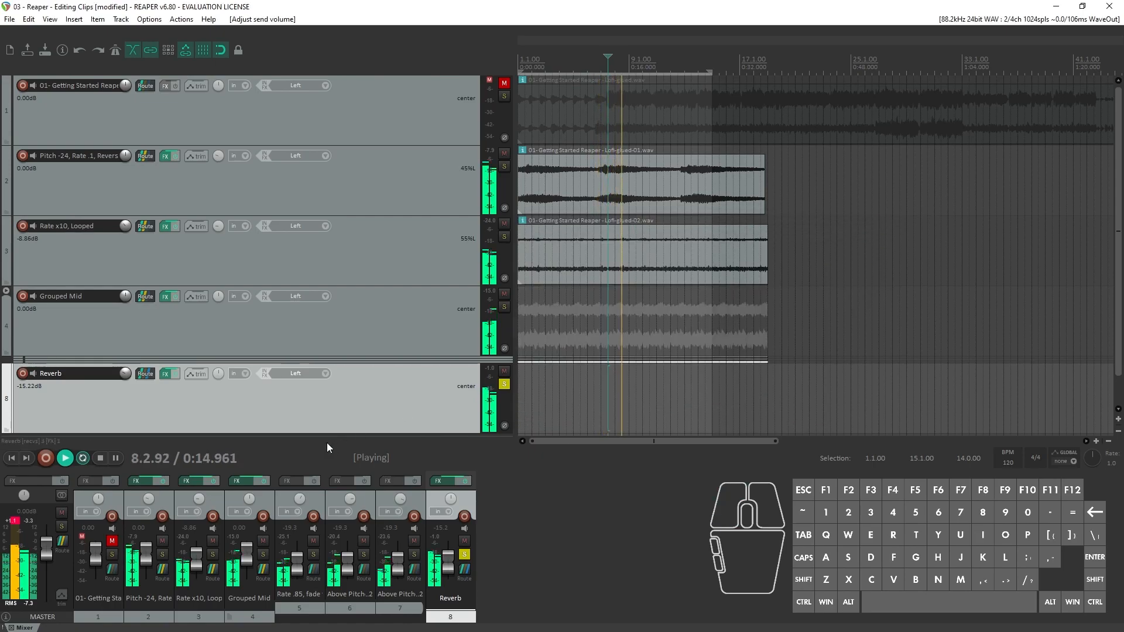
- In the "Reverb" track's routing, lower the receive from track 2 to -3.58 dB and bring the "Grouped Mid" receive back near 0 dB
click(144, 375)
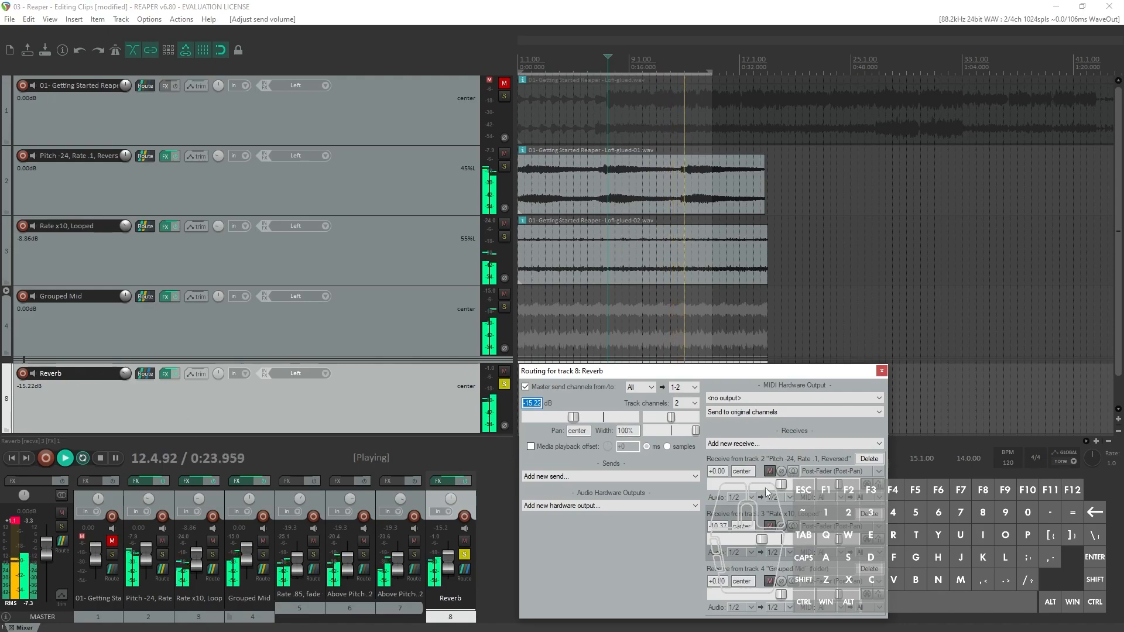
drag(781, 595, 774, 595)
drag(782, 484, 774, 484)
drag(774, 594, 779, 590)
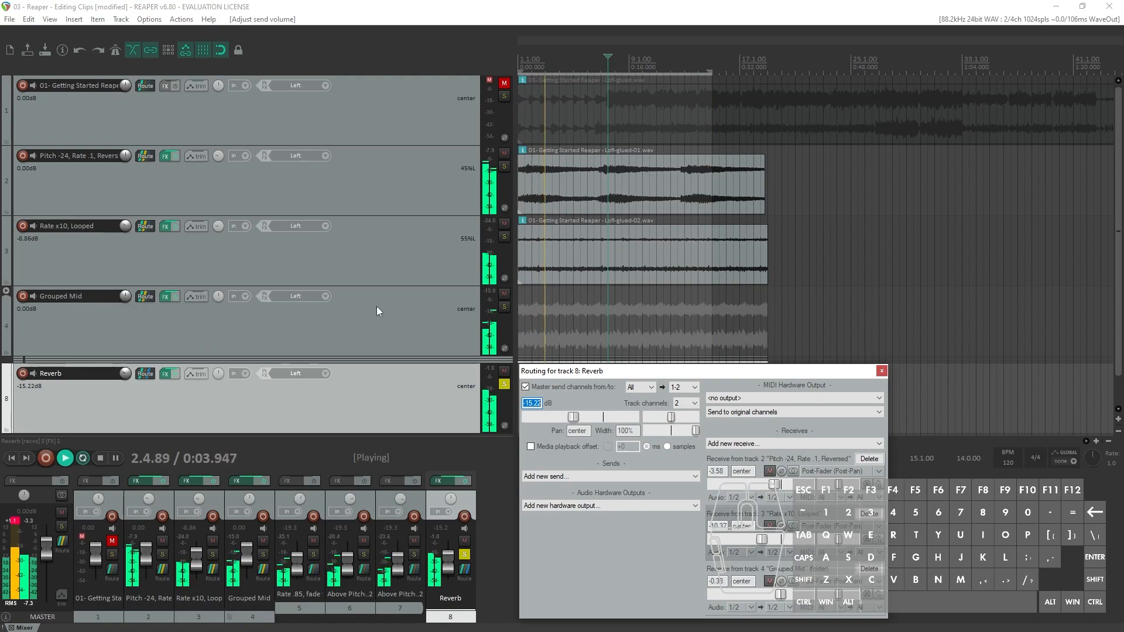
double_click(781, 595)
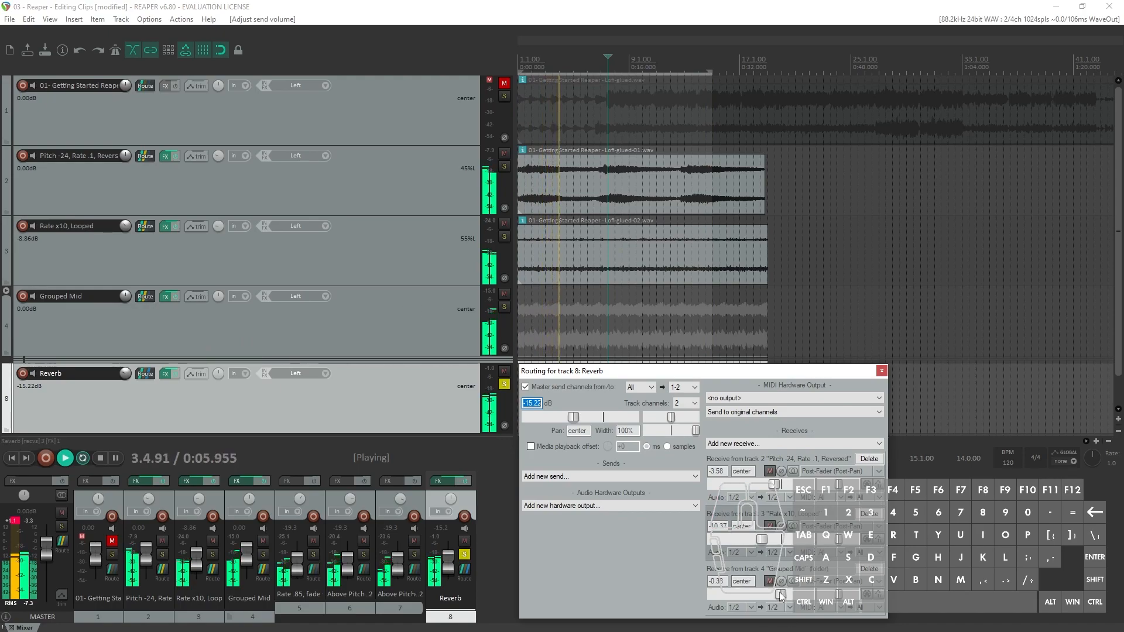
click(882, 371)
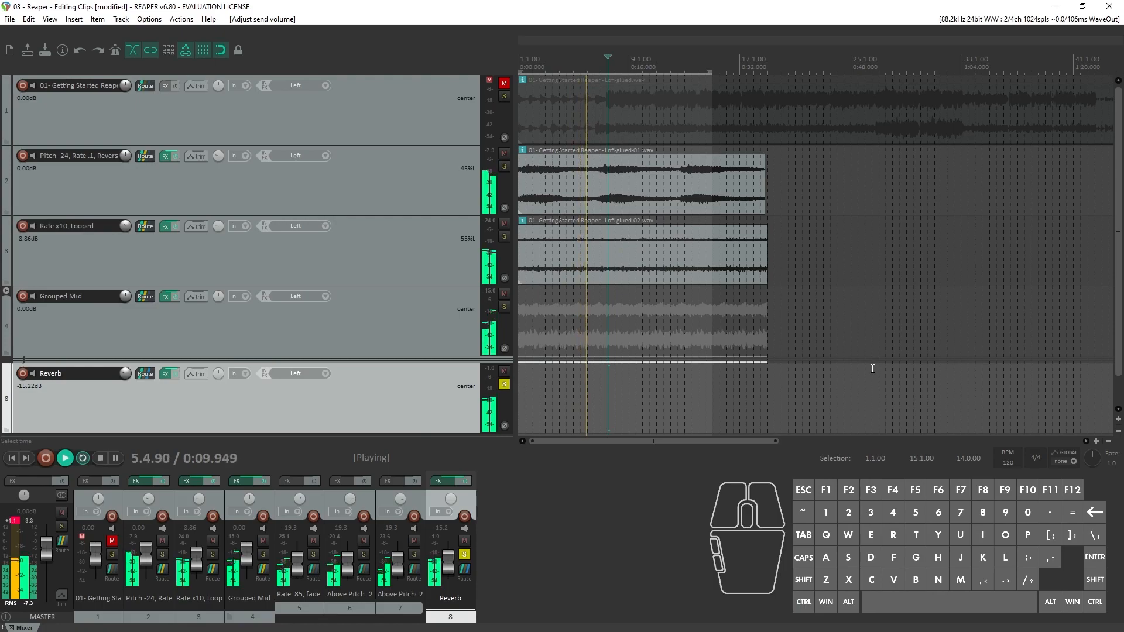
- Unsolo the "Reverb" track, restart playback, and mute and unmute it to compare the mix with and without reverb
click(505, 385)
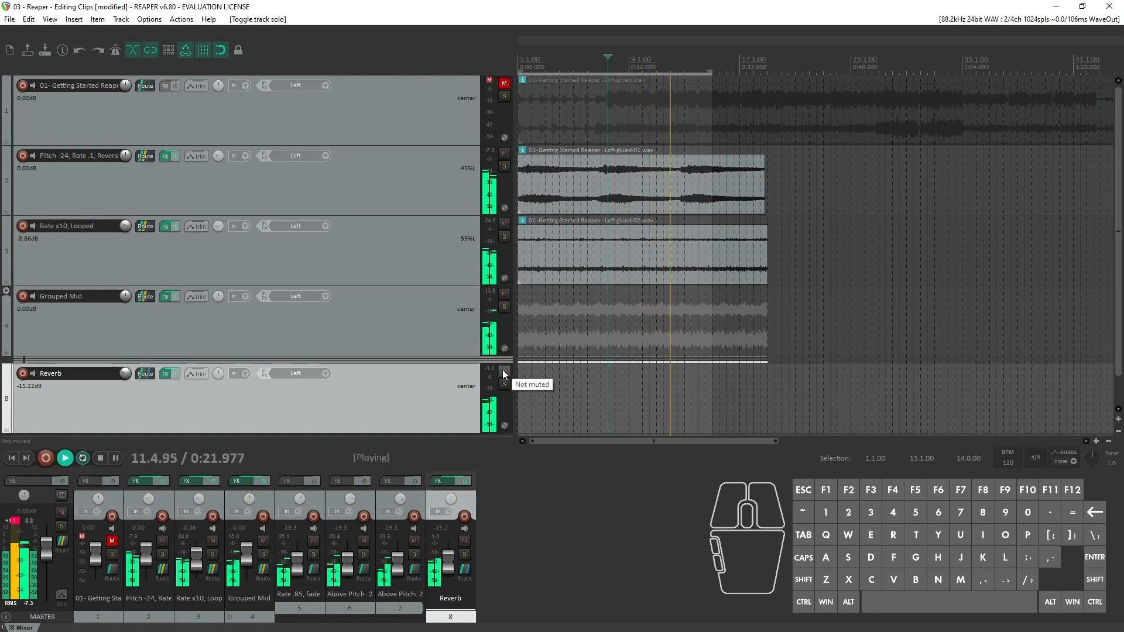
key(space)
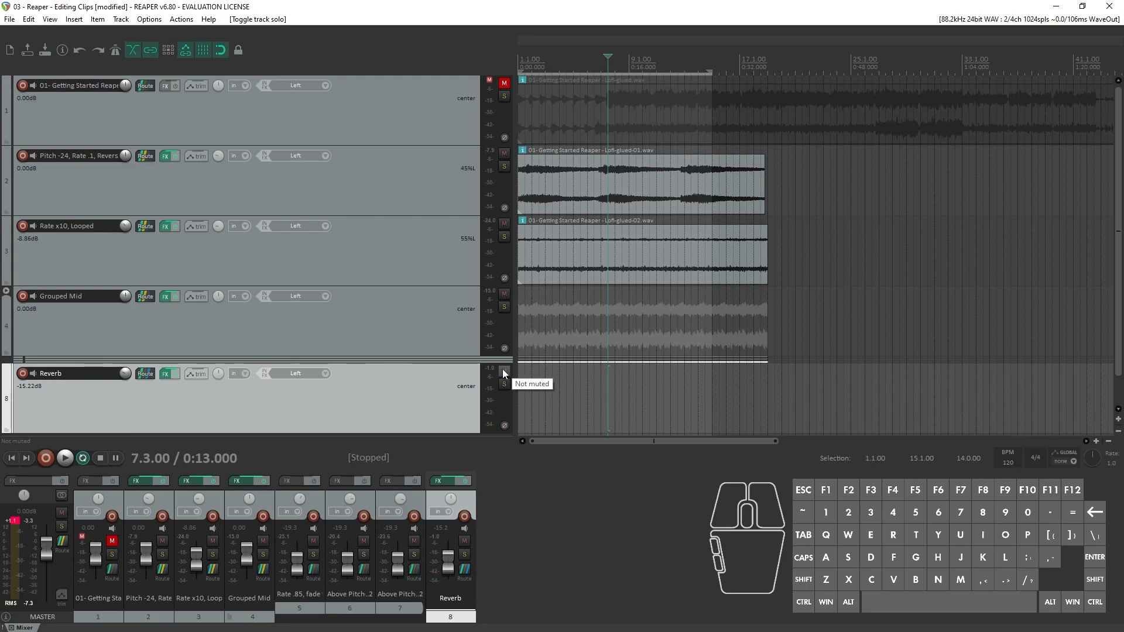
key(space)
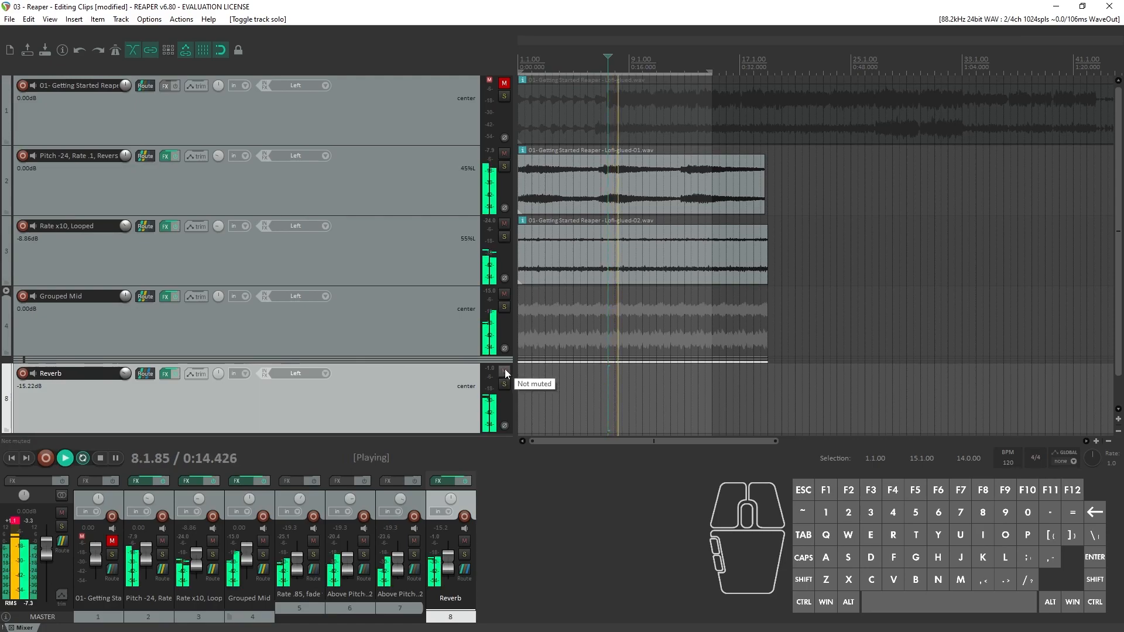
click(505, 370)
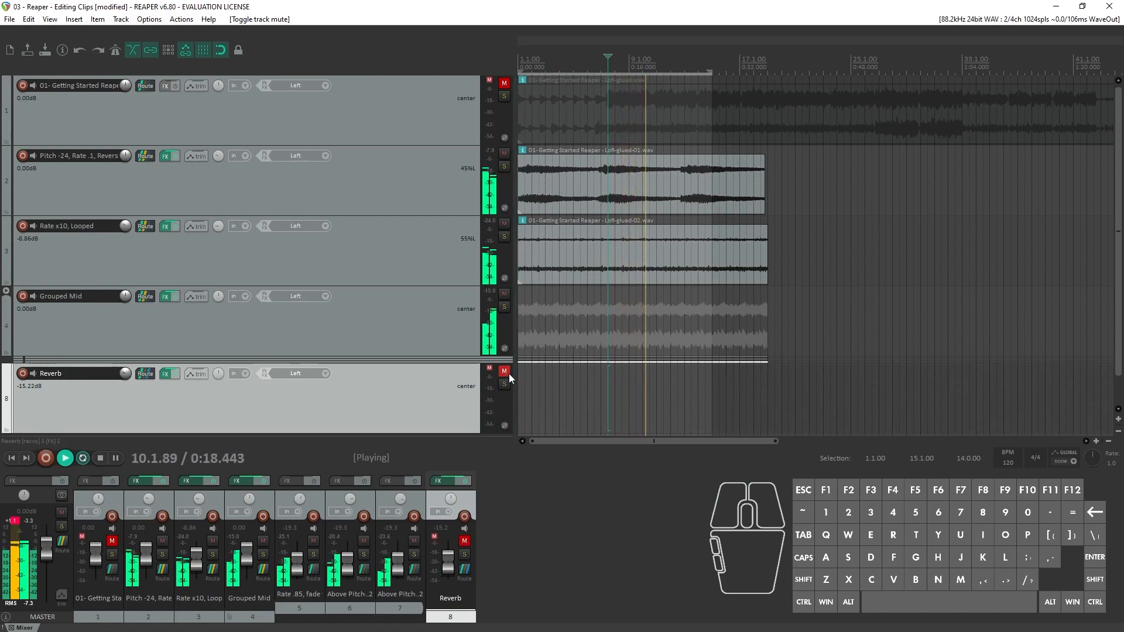
click(508, 375)
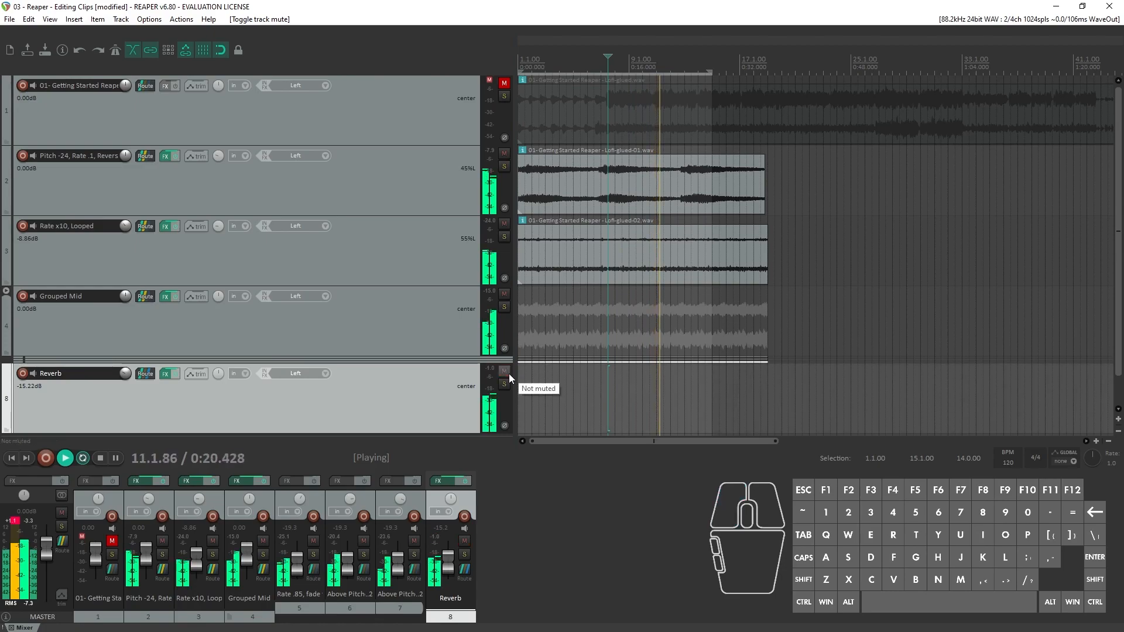
- Raise the "Reverb" track's volume to 0.00 dB and lower the master volume to -9.53 dB
drag(125, 374, 125, 349)
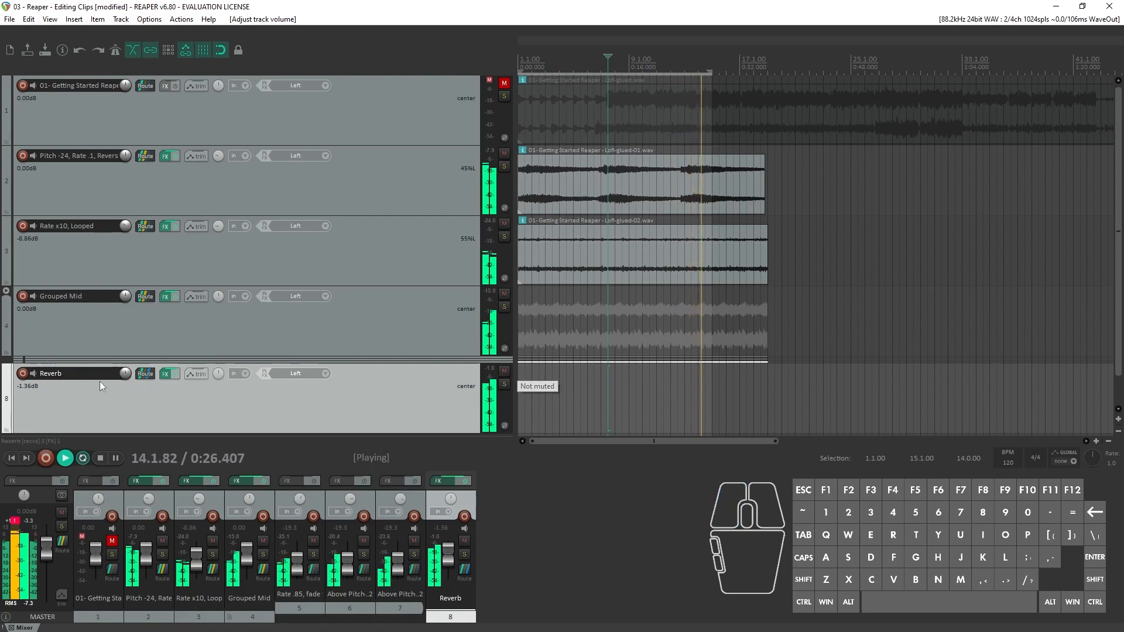
double_click(126, 373)
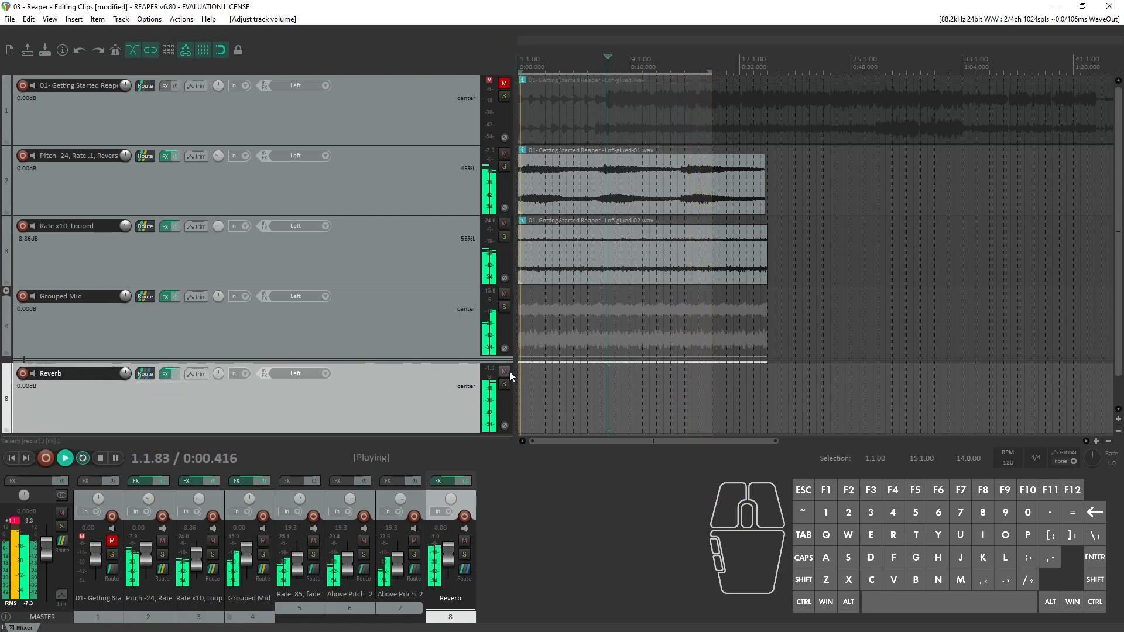
drag(46, 545, 48, 571)
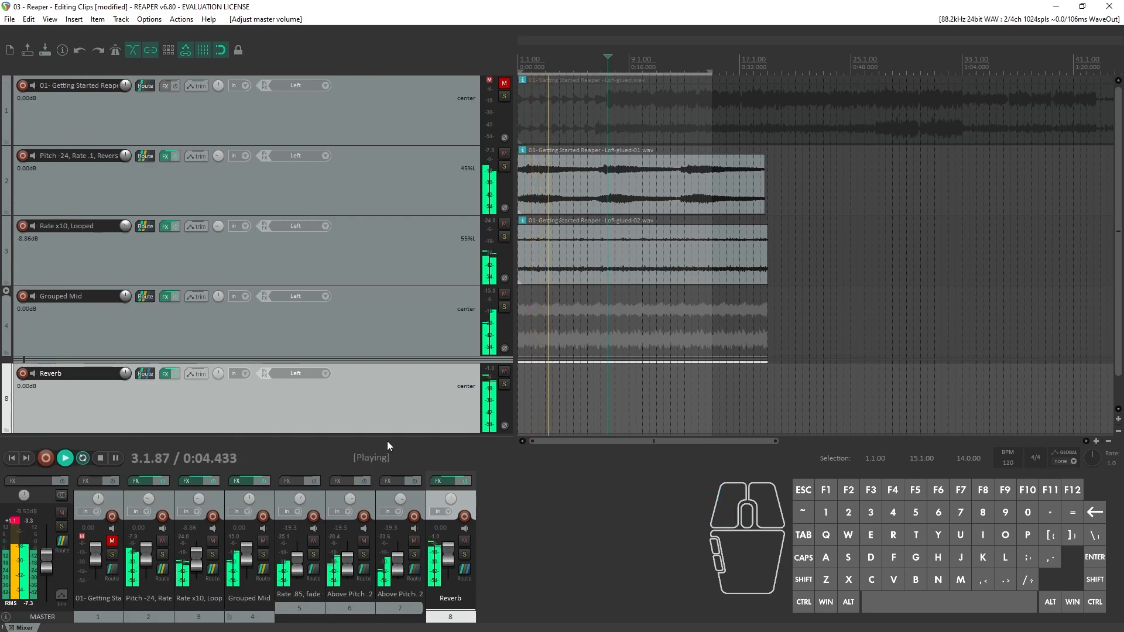
- Toggle the "Reverb" track's mute twice during playback to compare dry and wet sound, and stop playback
click(502, 374)
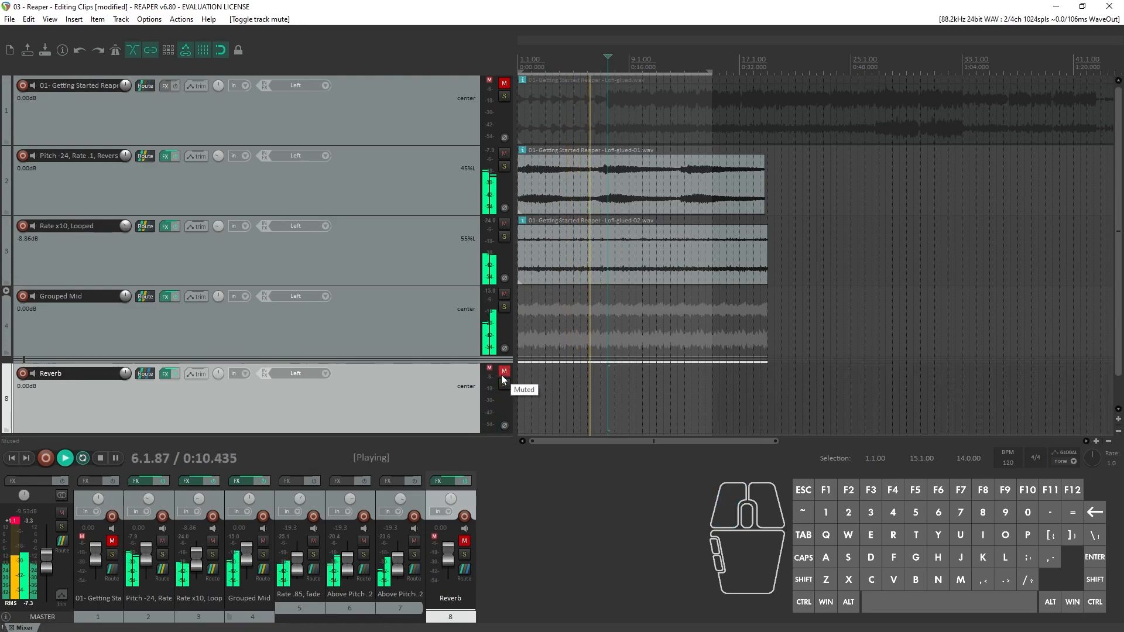
click(501, 374)
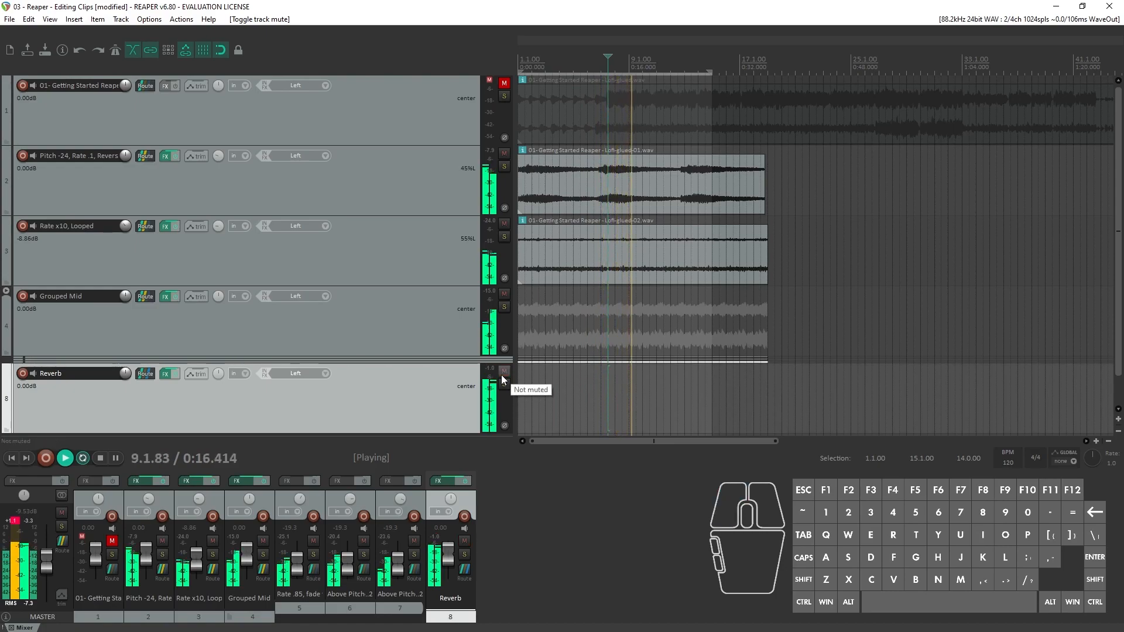
click(502, 375)
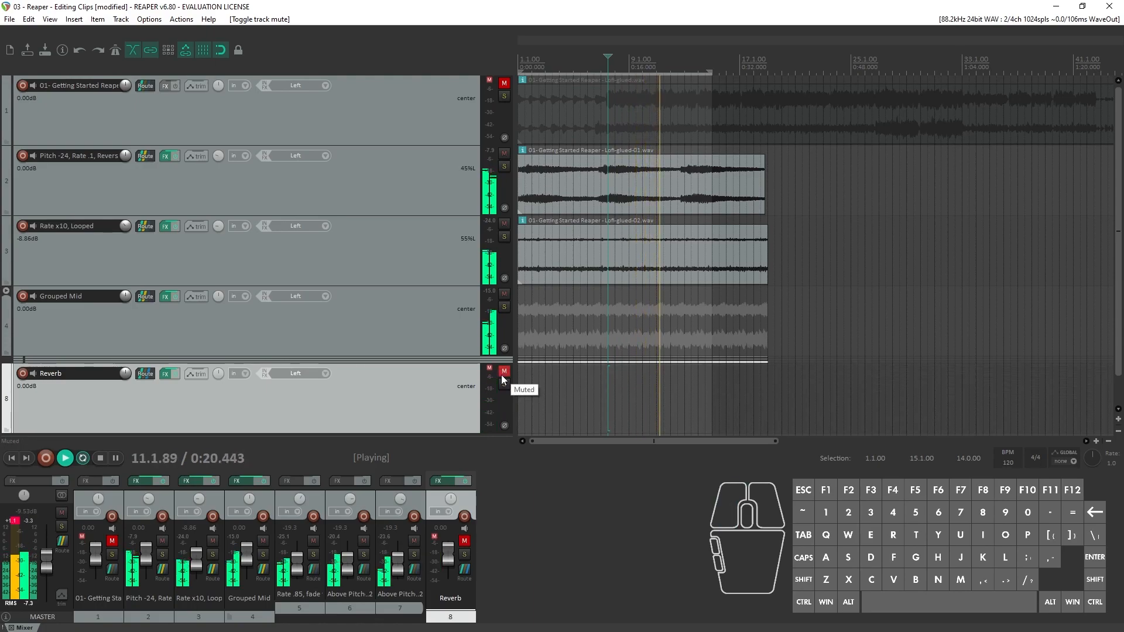
click(503, 375)
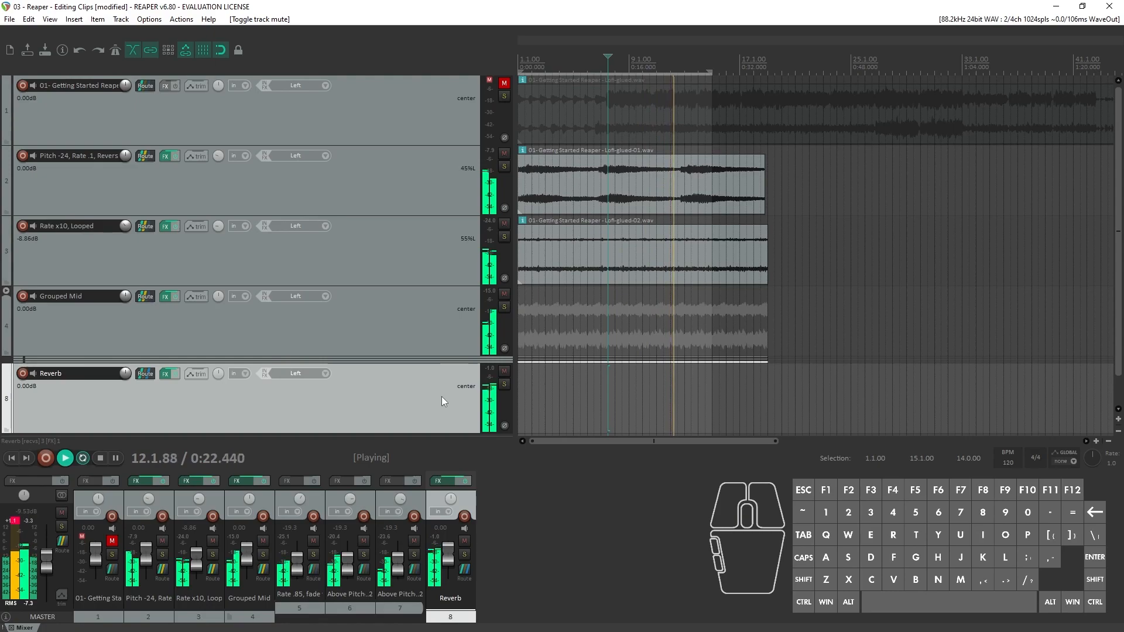
key(space)
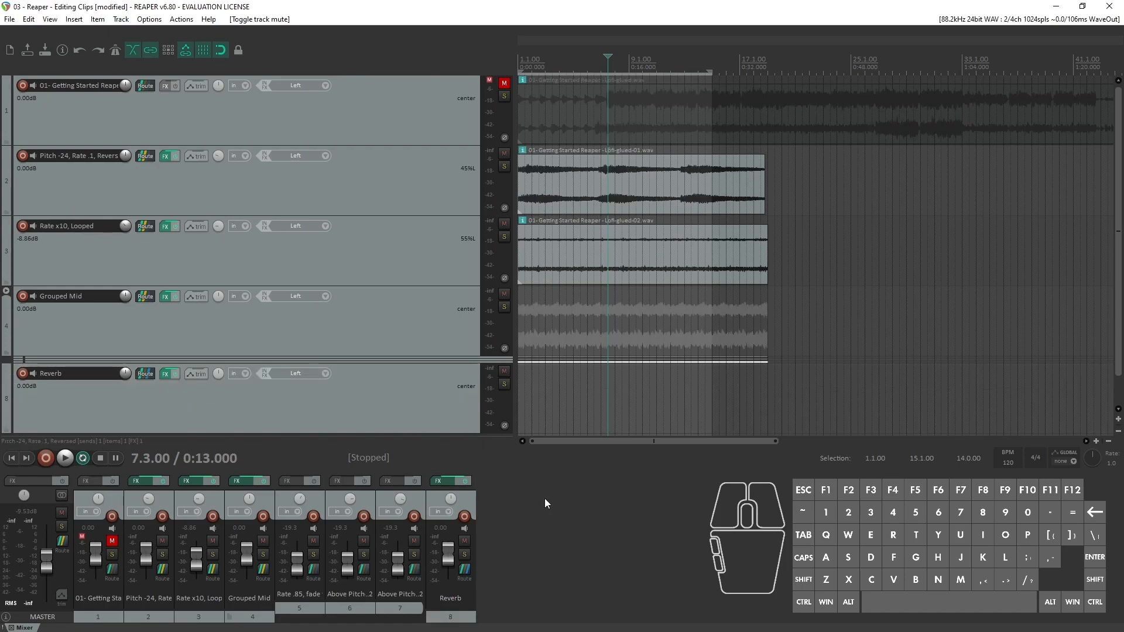
- Solo "Rate x10, Looped", listen to it with its current panning, and stop playback
click(504, 236)
key(space)
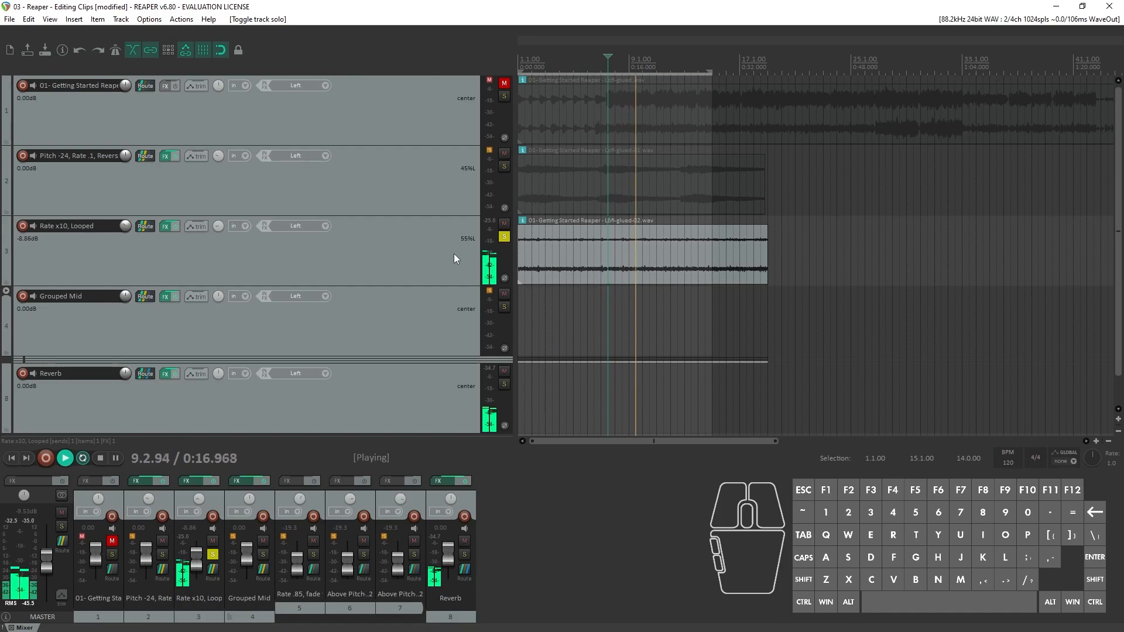
key(space)
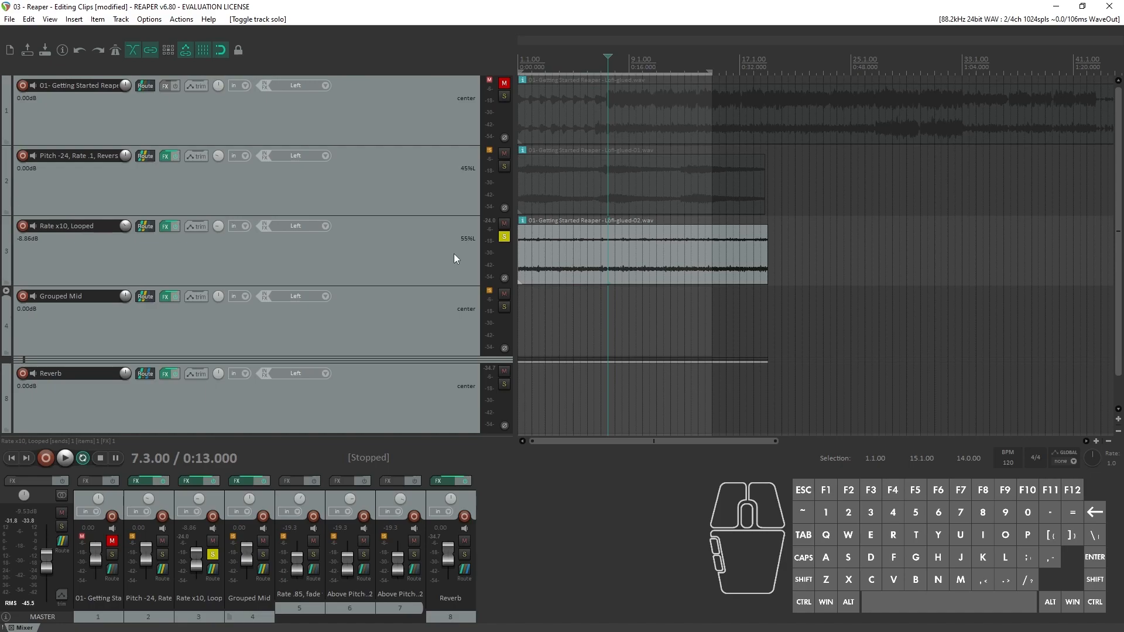
- Sweep the pan of "Rate x10, Looped" during playback, reset it to center, and stop playback
mouse_move(217, 230)
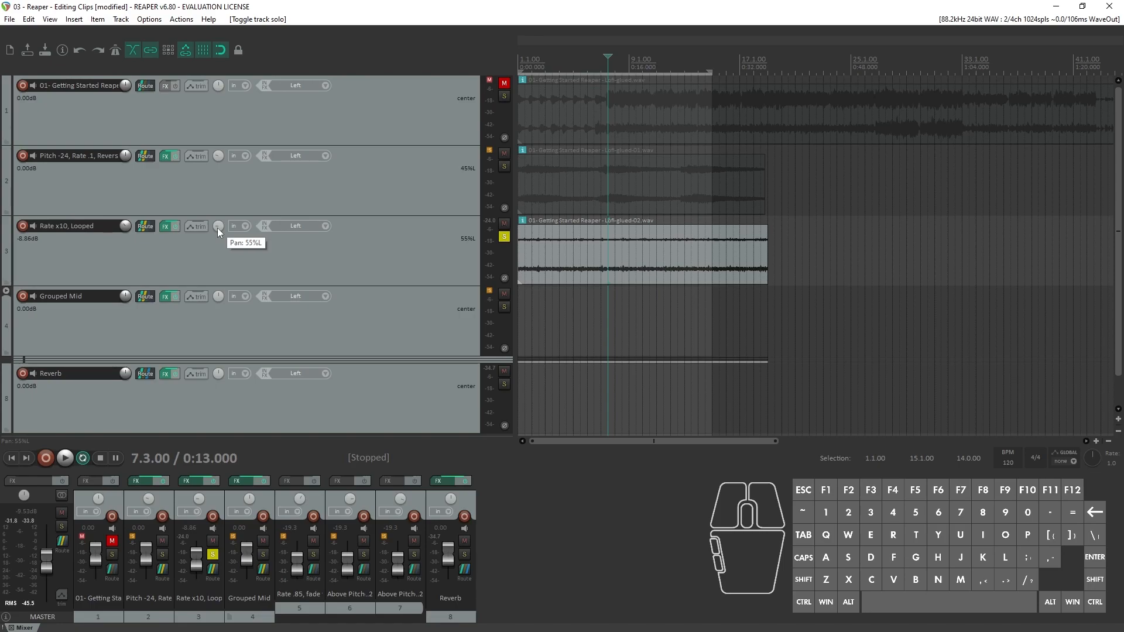
key(space)
drag(218, 231, 218, 162)
double_click(218, 227)
key(space)
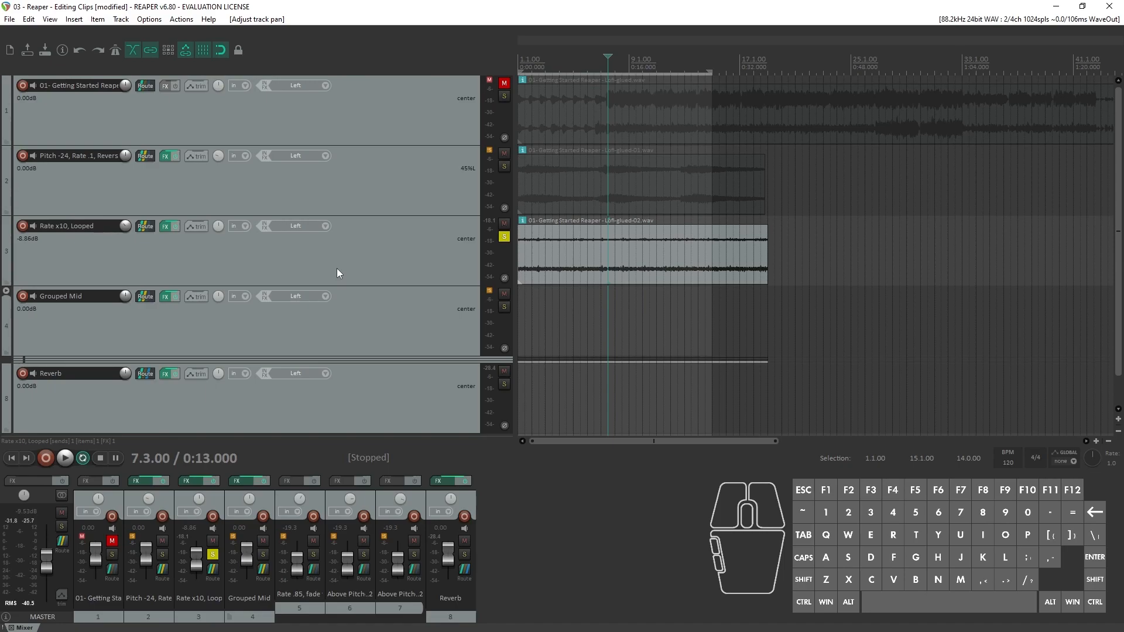
- Add the JS: Volume/Pan Smoother effect after ReaEQ on "Rate x10, Looped" and move the effects window clear of the tracks
click(165, 229)
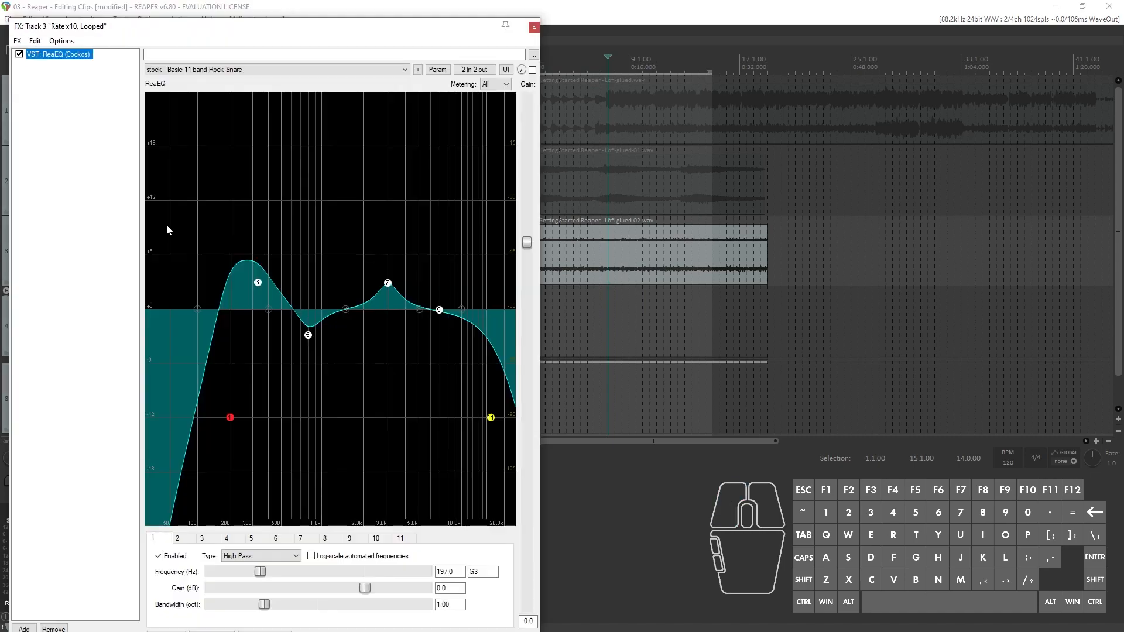
drag(539, 307, 1082, 320)
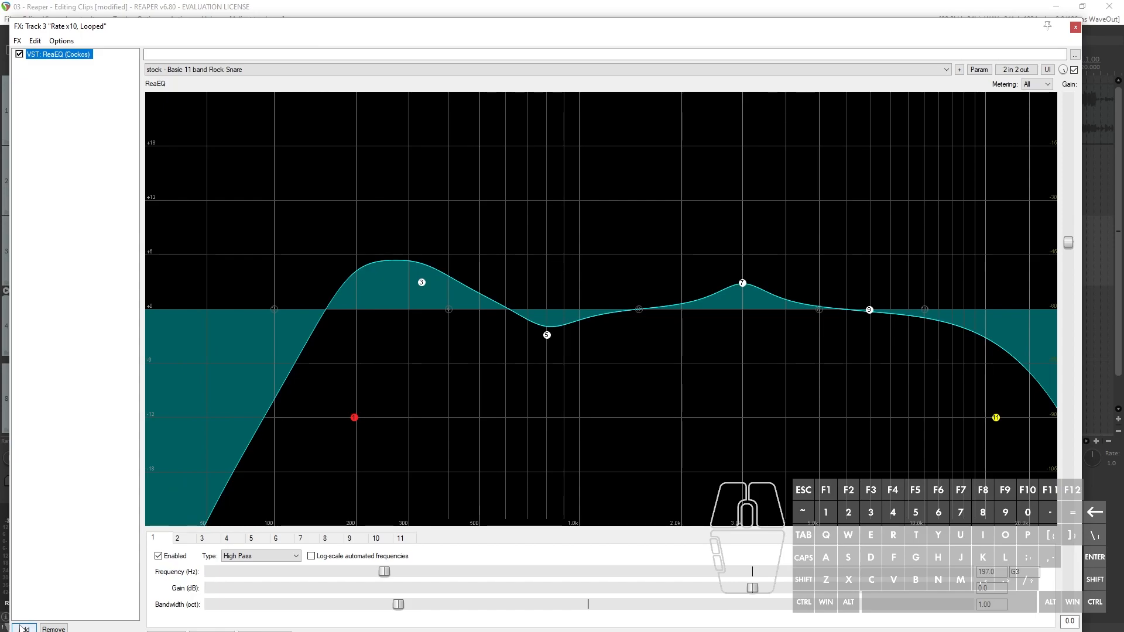
click(23, 628)
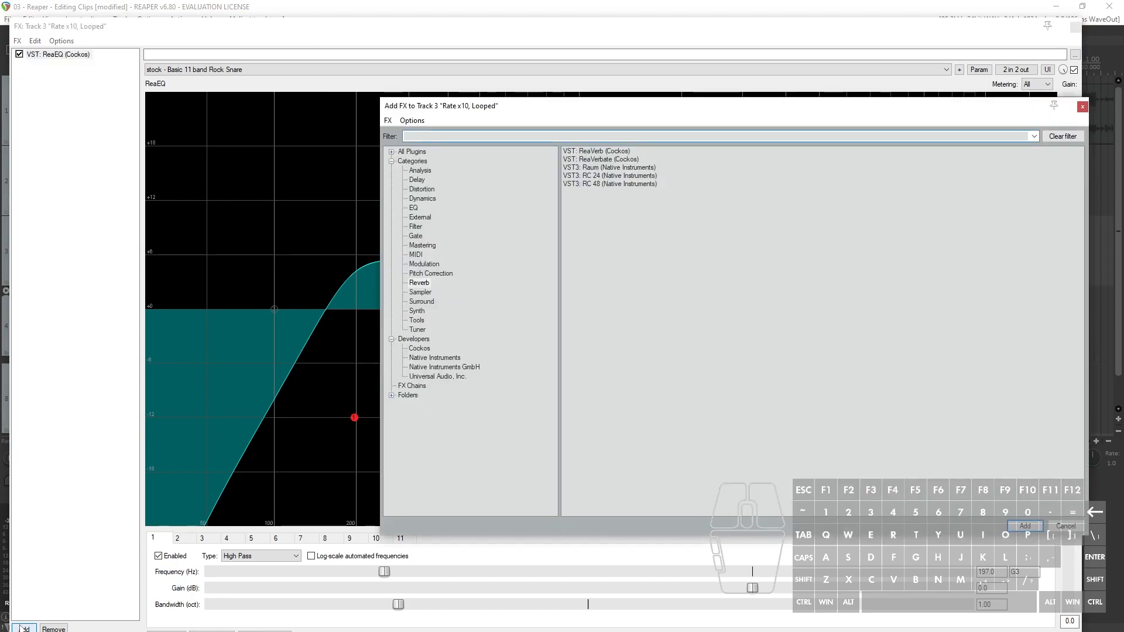
click(434, 135)
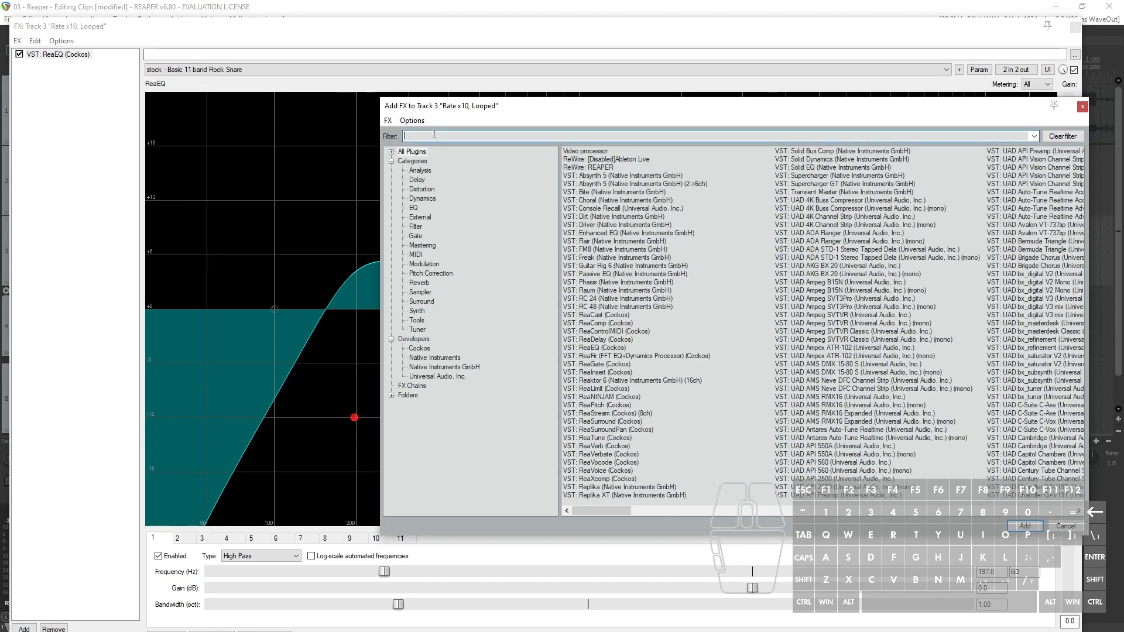
text(pan)
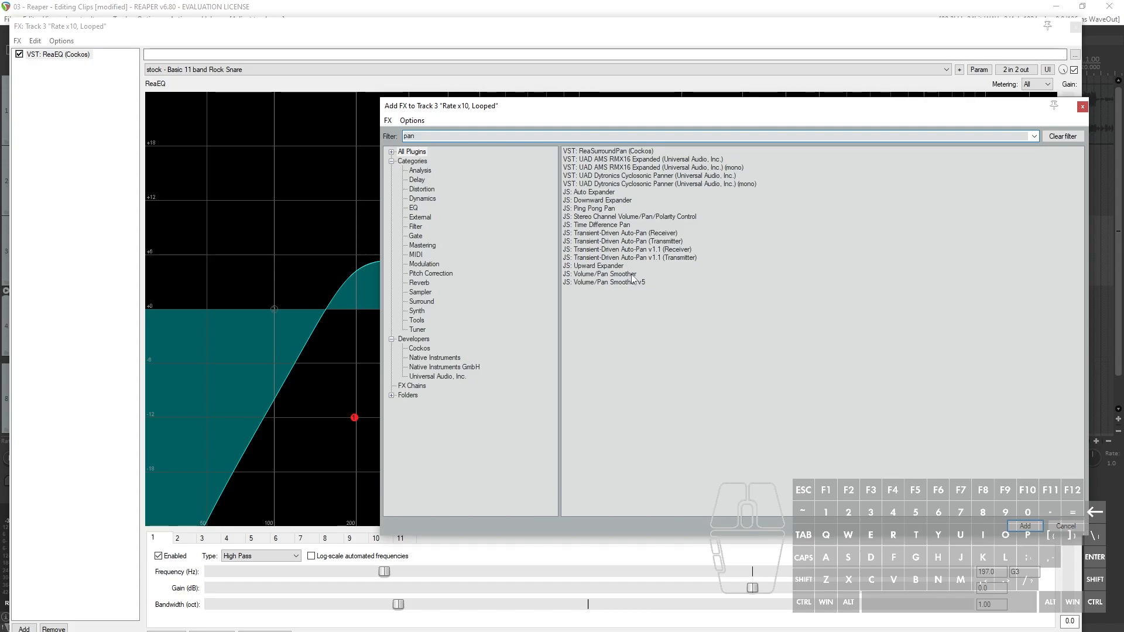
double_click(632, 275)
drag(271, 30, 763, 462)
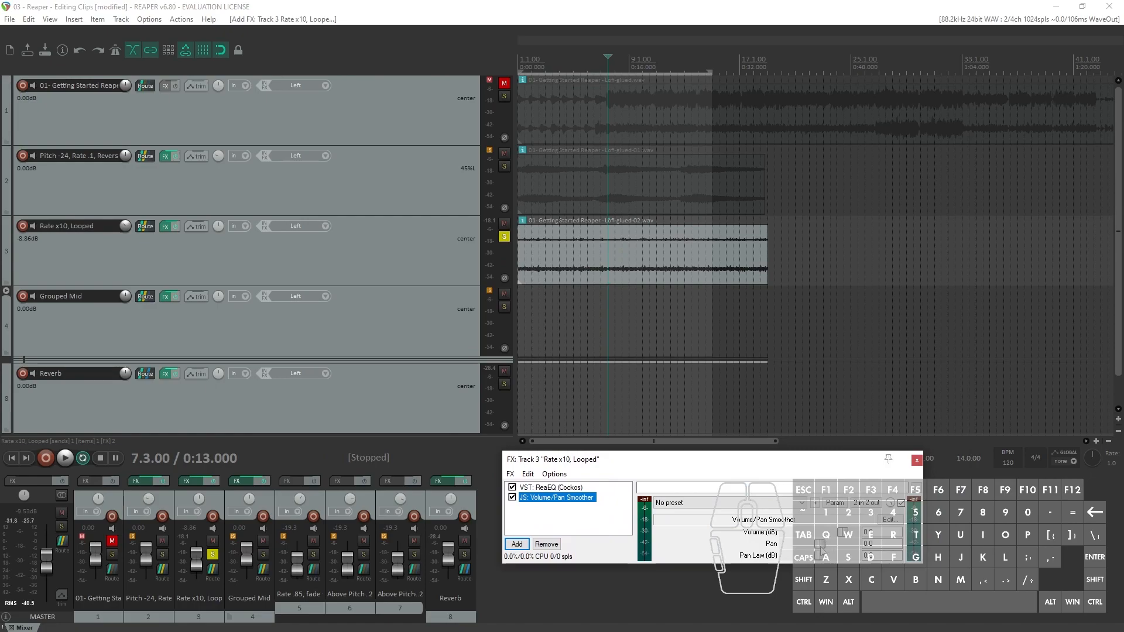
- Sweep the Volume/Pan Smoother's Pan control during playback, reset it to 0.0, and stop playback
key(space)
drag(820, 547, 783, 543)
double_click(786, 544)
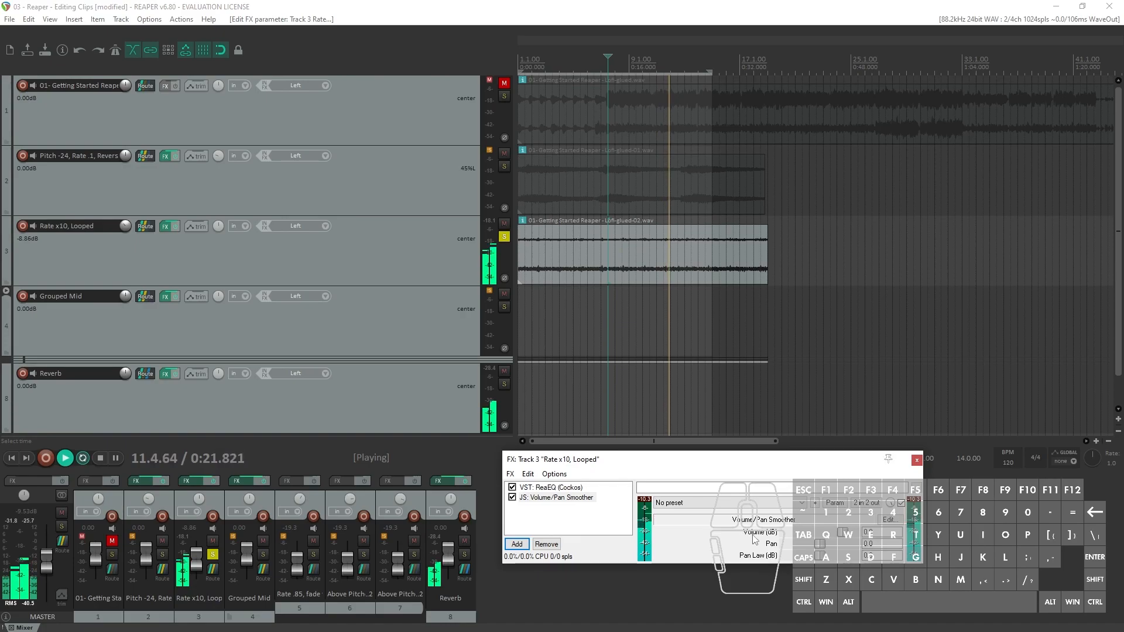
key(space)
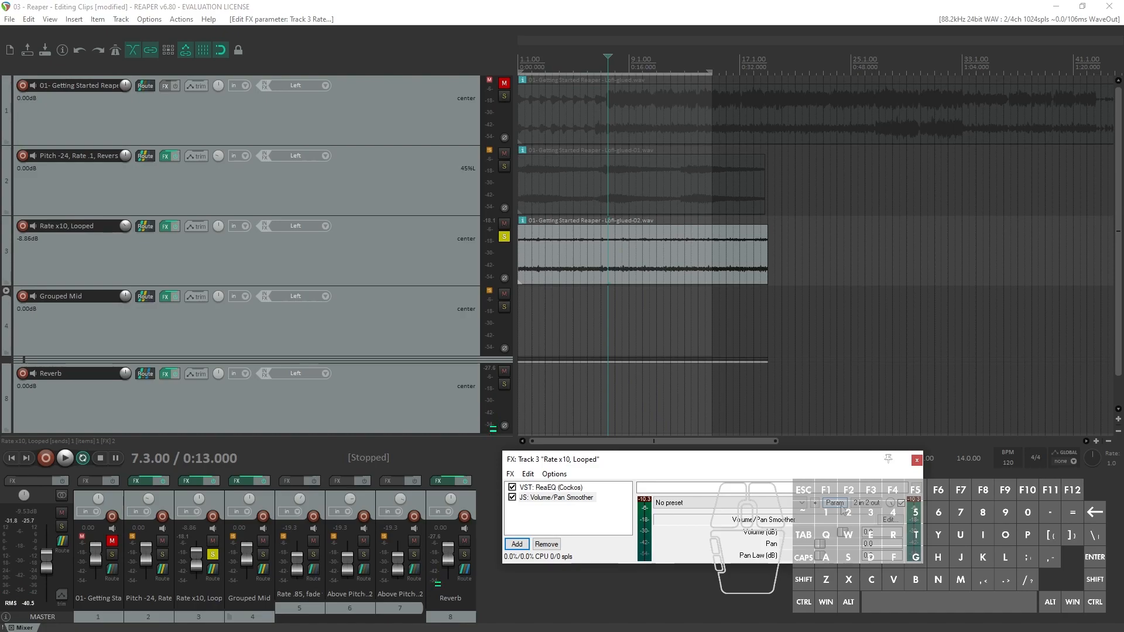
- Open parameter modulation for the Volume/Pan Smoother's Pan parameter and place its window above the effects window
click(842, 506)
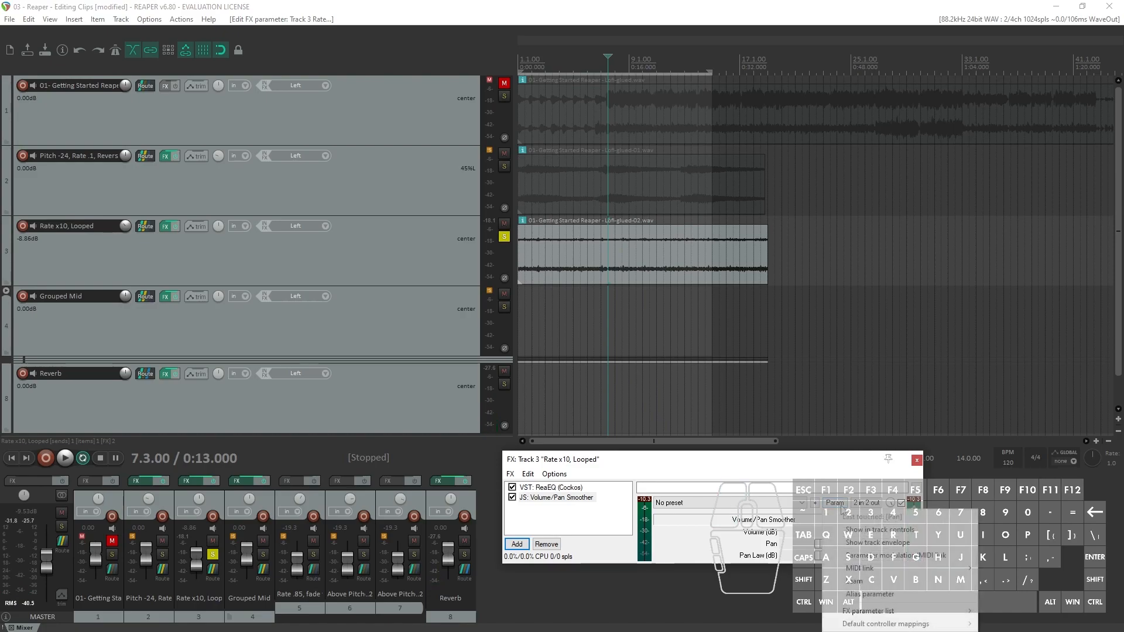
mouse_move(899, 613)
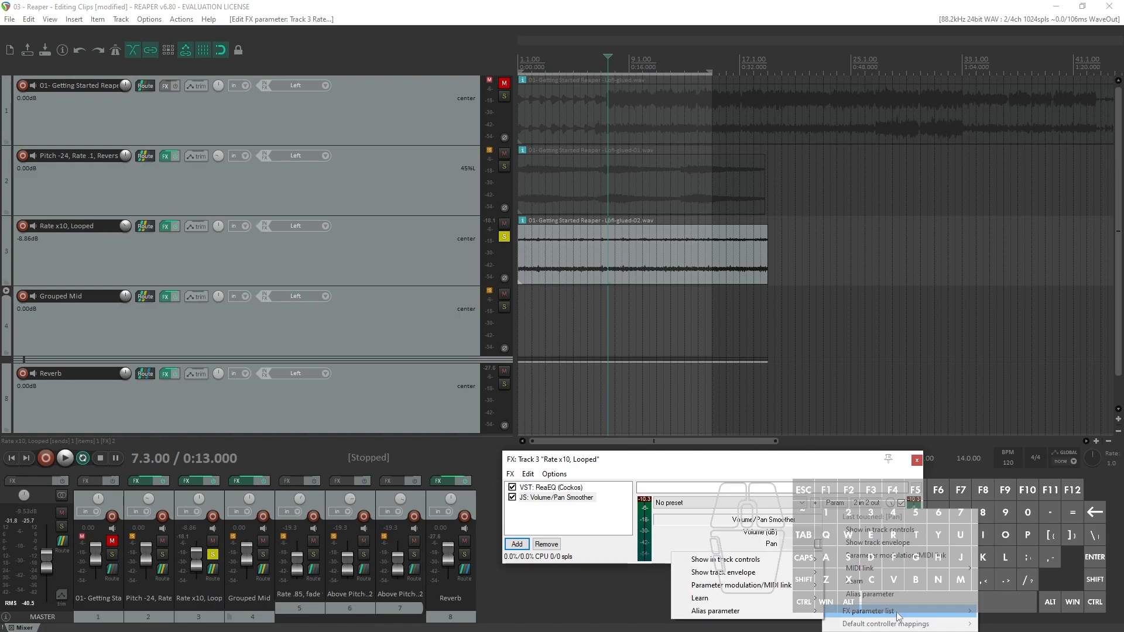
mouse_move(788, 593)
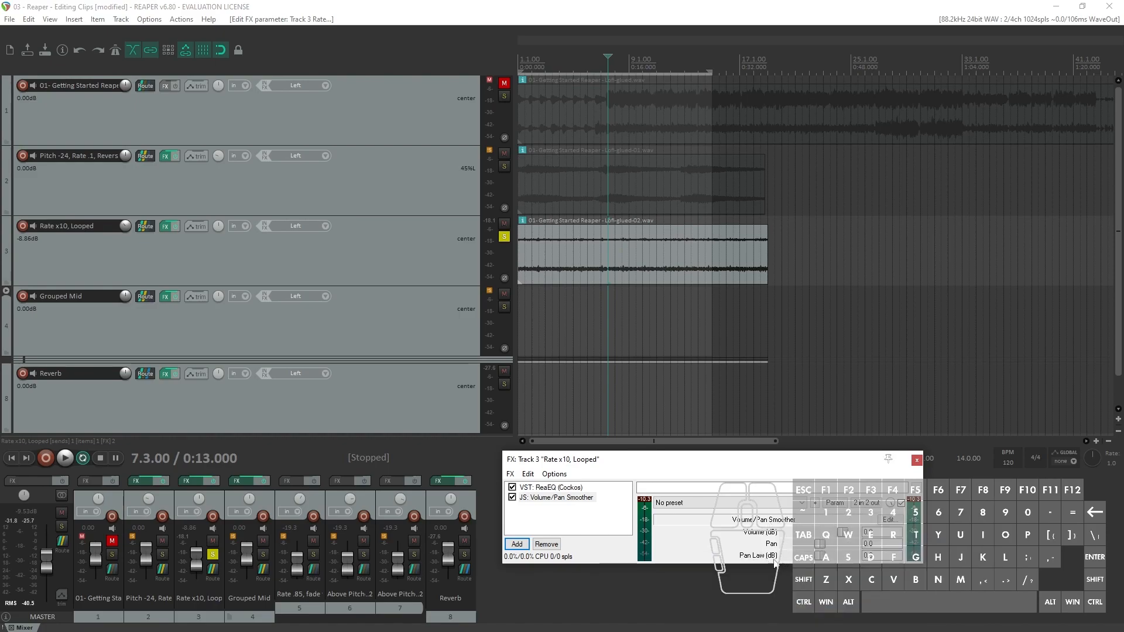
click(835, 503)
mouse_move(882, 617)
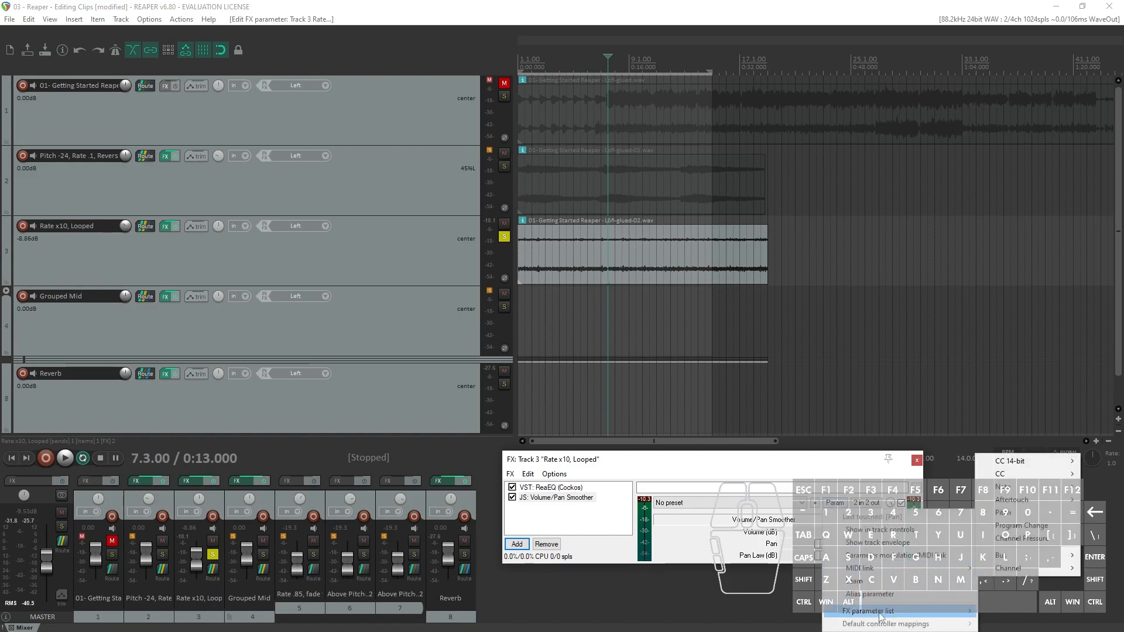
mouse_move(873, 525)
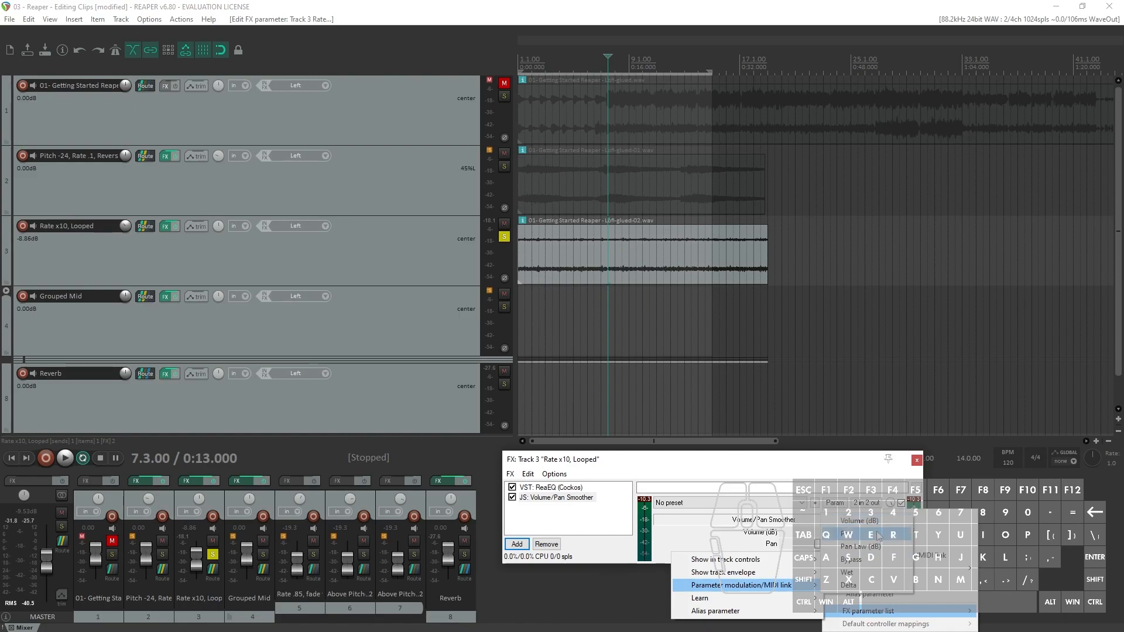
click(741, 585)
drag(132, 33, 765, 341)
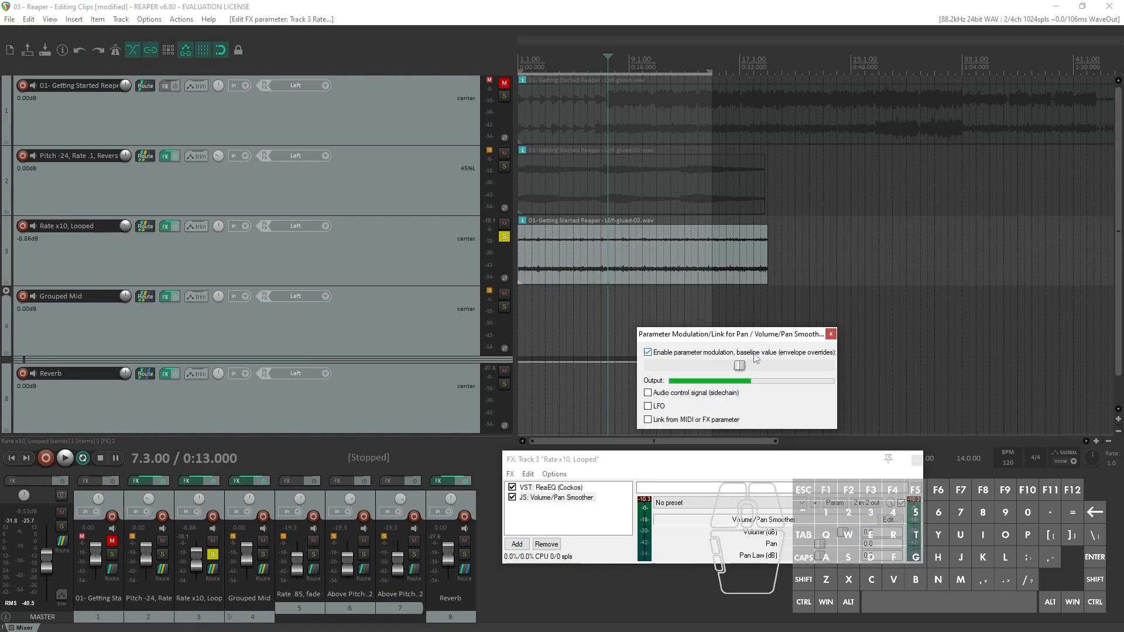
- Enable an LFO on the Pan parameter and set its direction to Centered
click(739, 367)
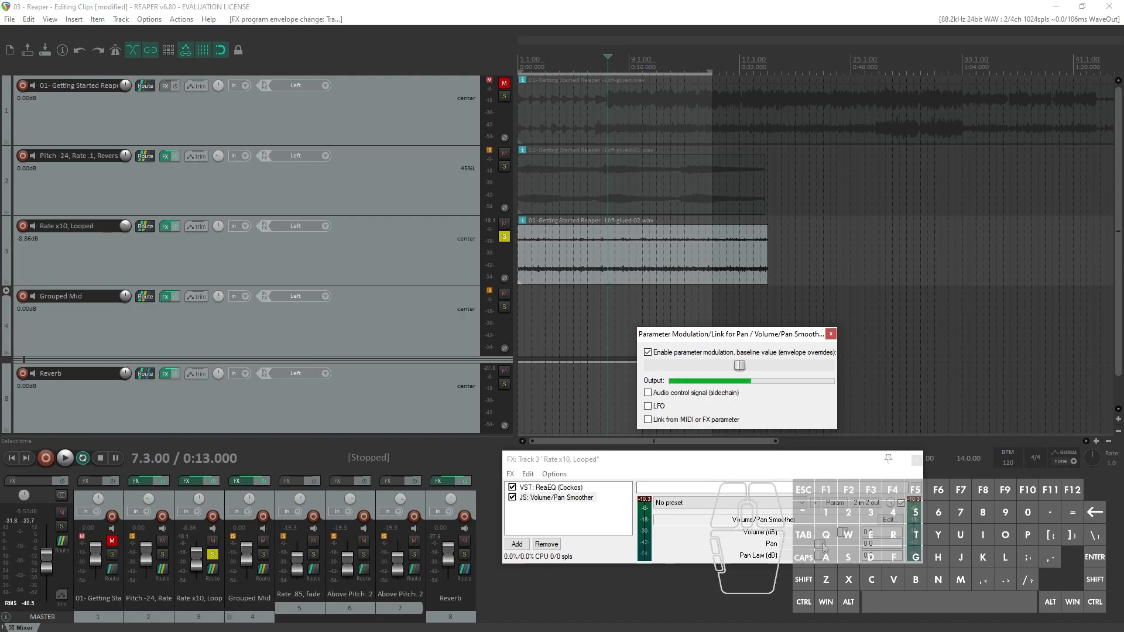
click(647, 407)
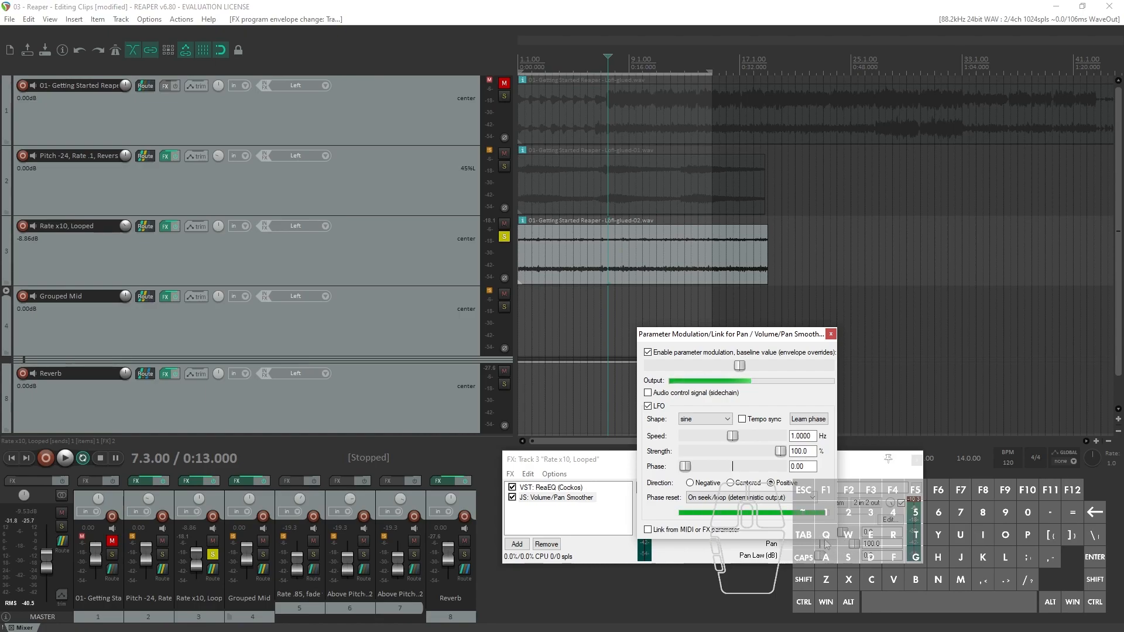
click(731, 483)
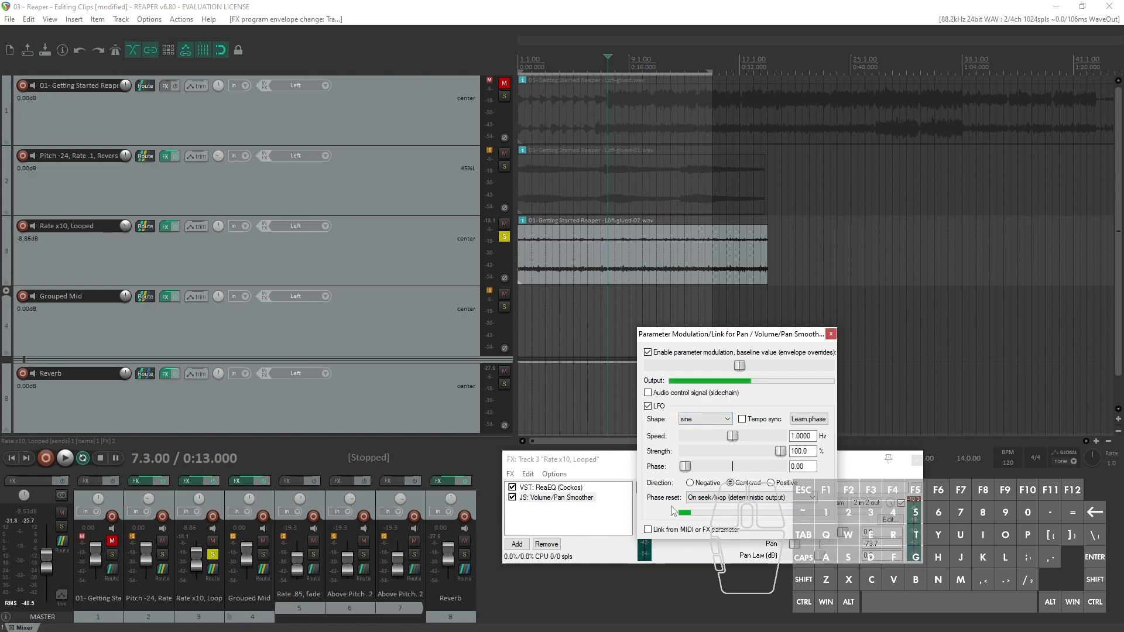
- Try the square, saw L, triangle and random shapes for the Pan LFO, and return it to sine
click(705, 420)
click(702, 438)
click(724, 420)
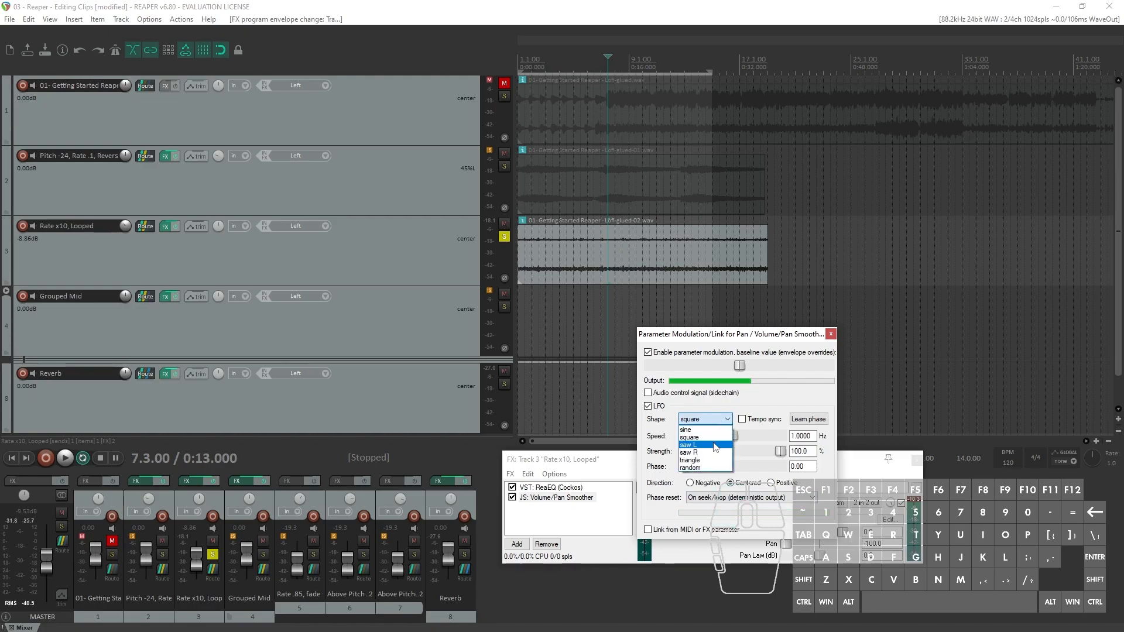
click(716, 448)
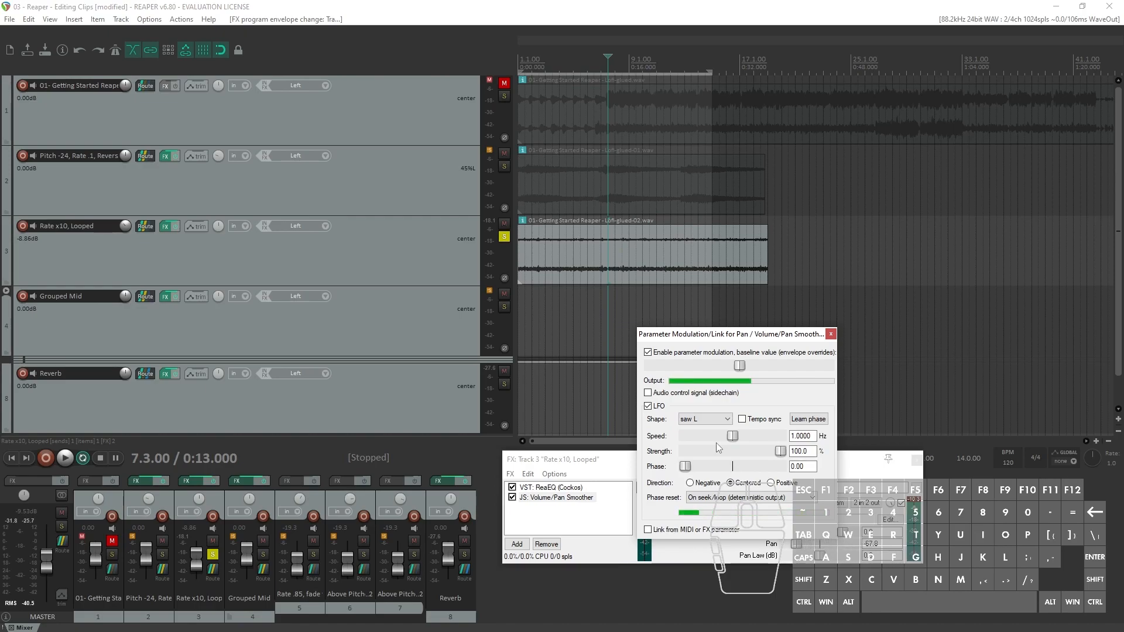
click(708, 419)
click(708, 461)
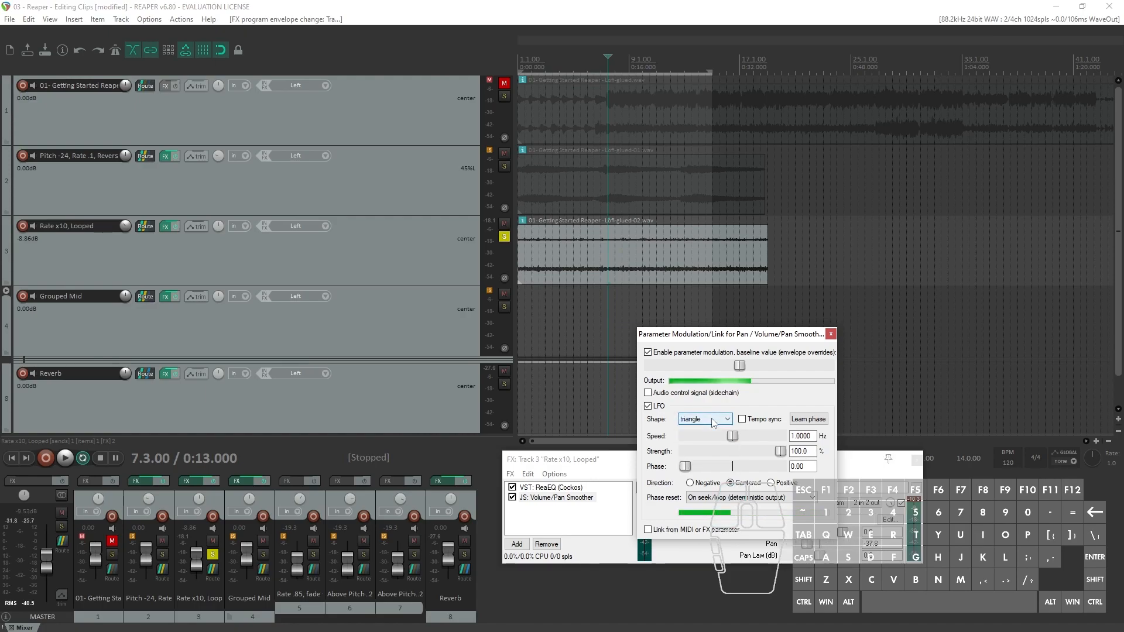
click(713, 420)
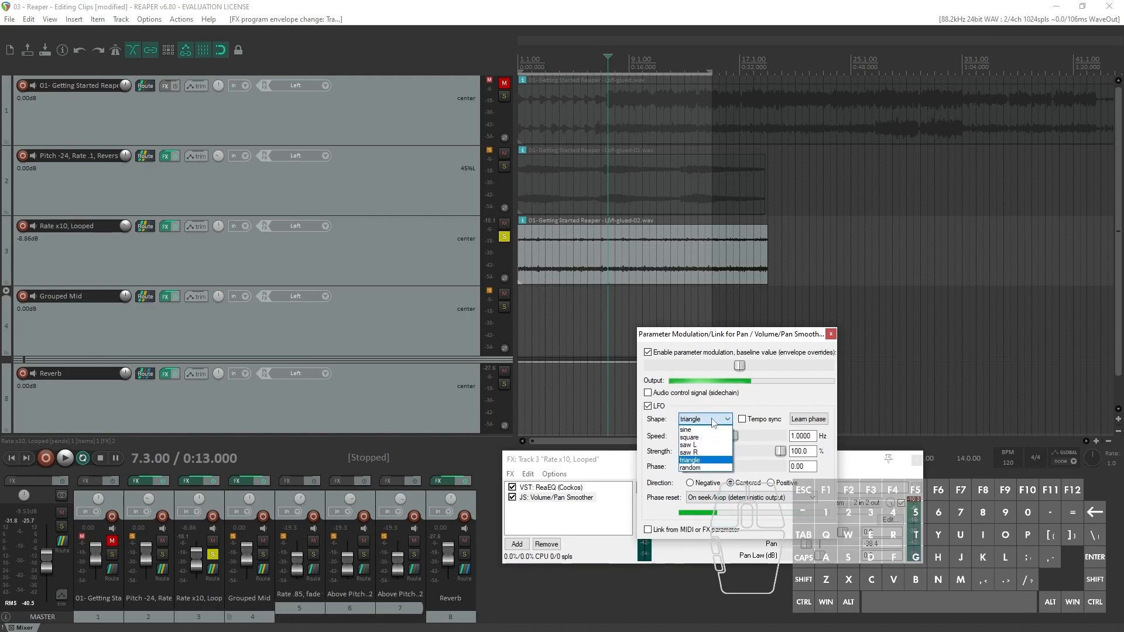
click(711, 468)
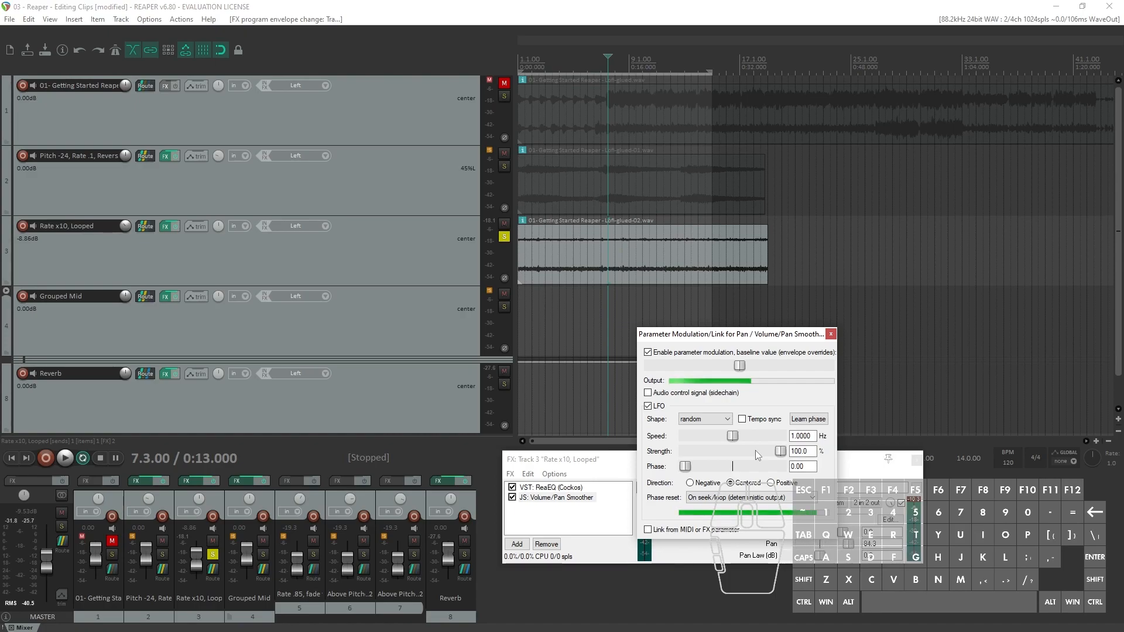
click(715, 421)
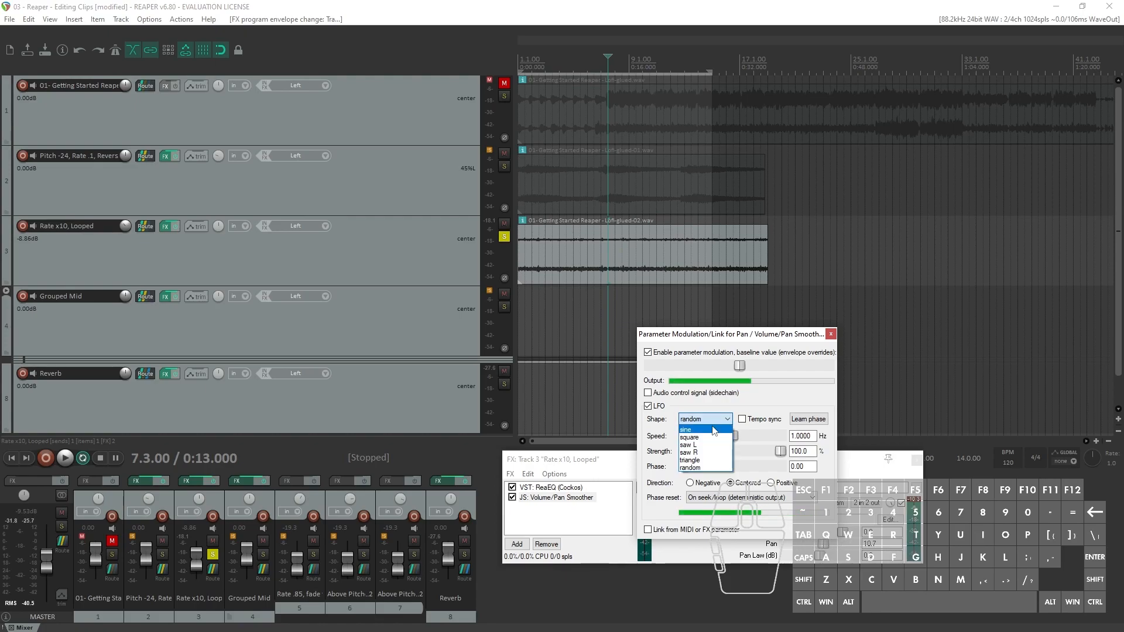
click(713, 430)
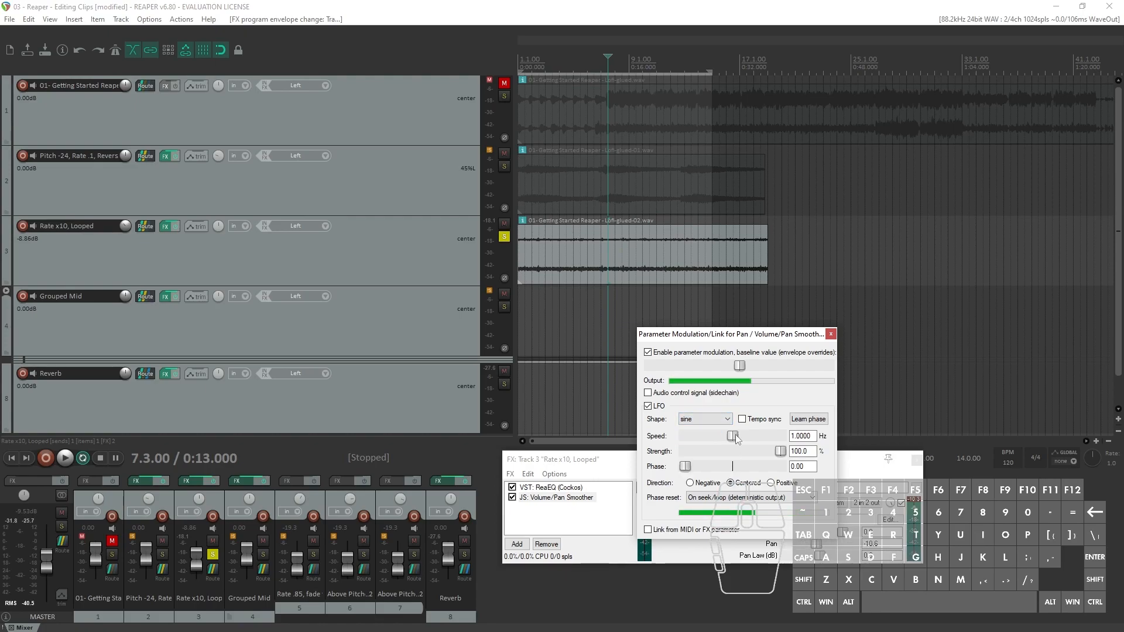
- Set the Pan LFO to 0.3636 Hz speed, 100.0% strength and 0.50 phase, and close the modulation window
drag(735, 435, 706, 440)
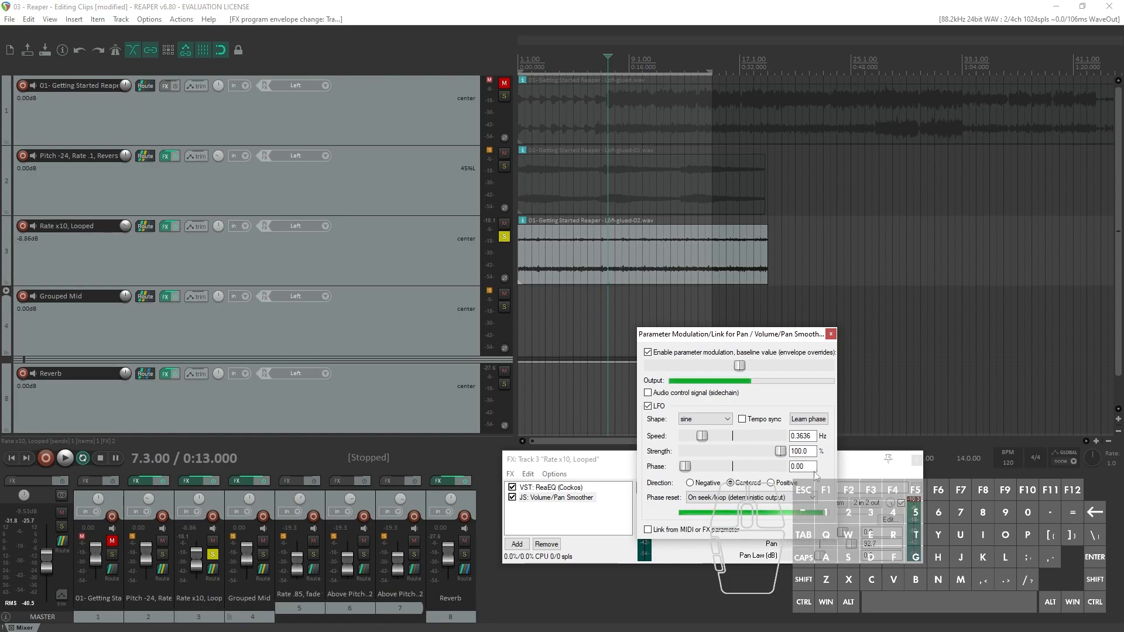
drag(781, 339, 839, 284)
drag(839, 397, 761, 404)
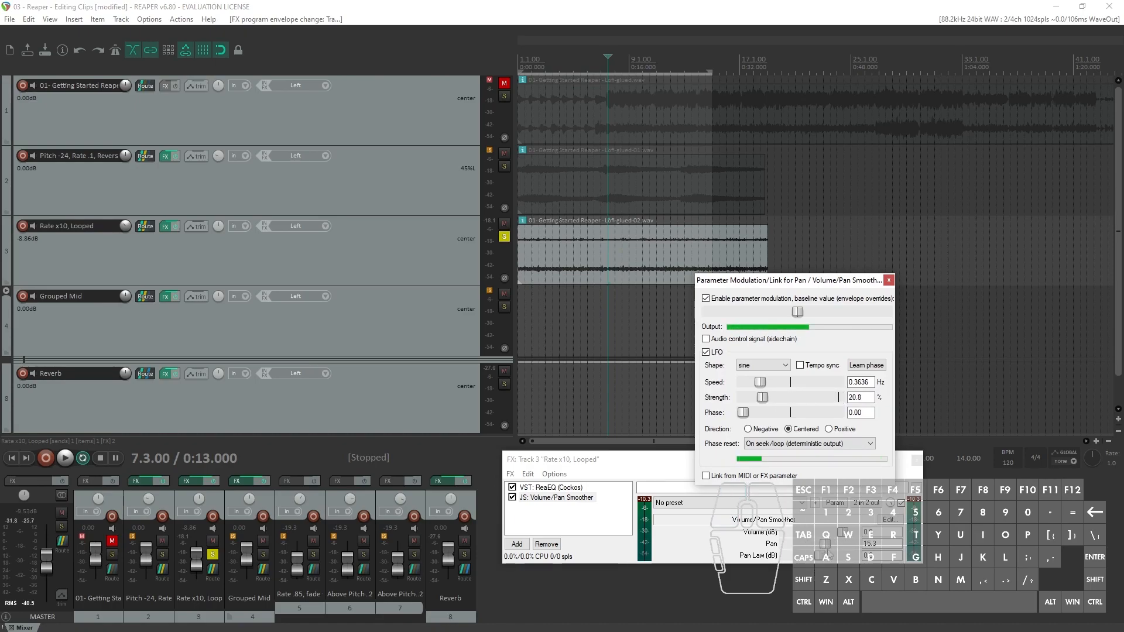
drag(761, 398, 849, 399)
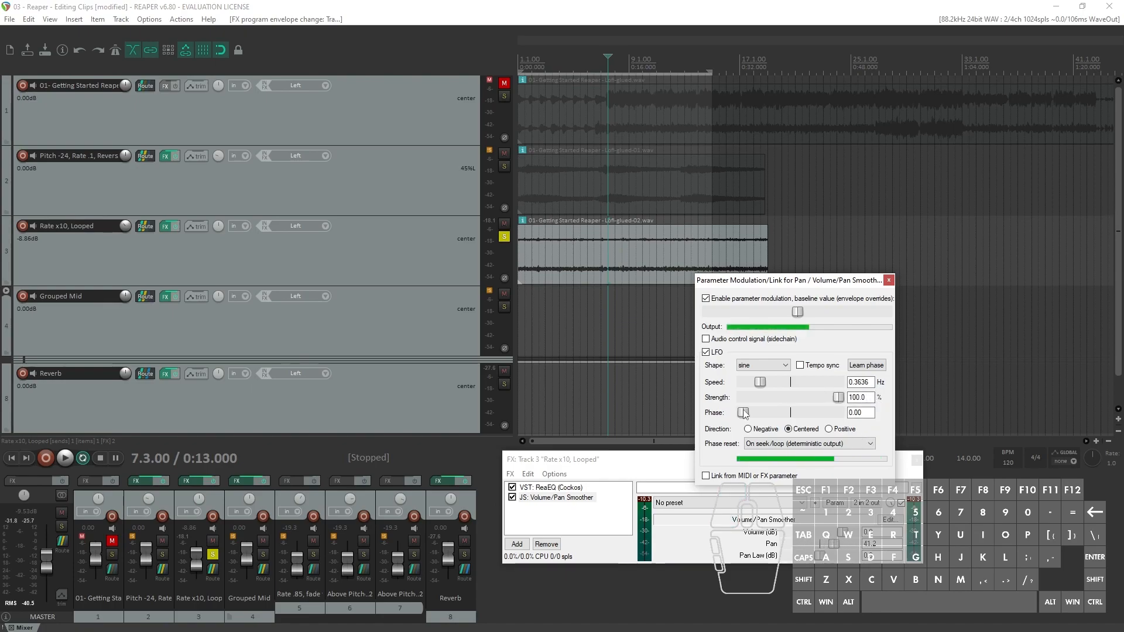
drag(744, 413, 791, 413)
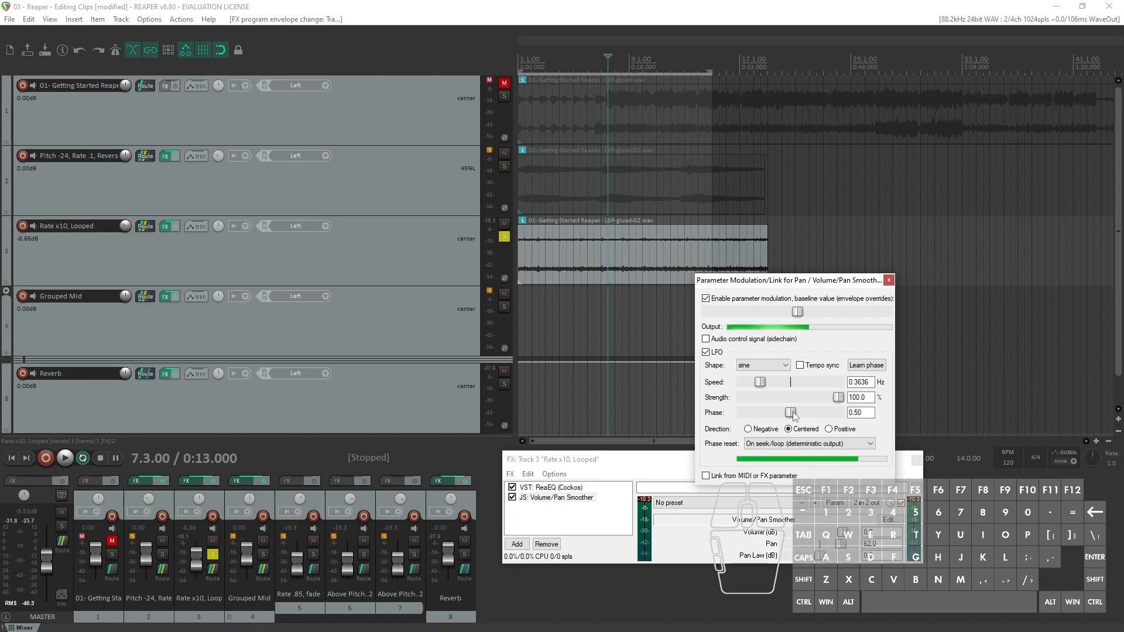
click(892, 282)
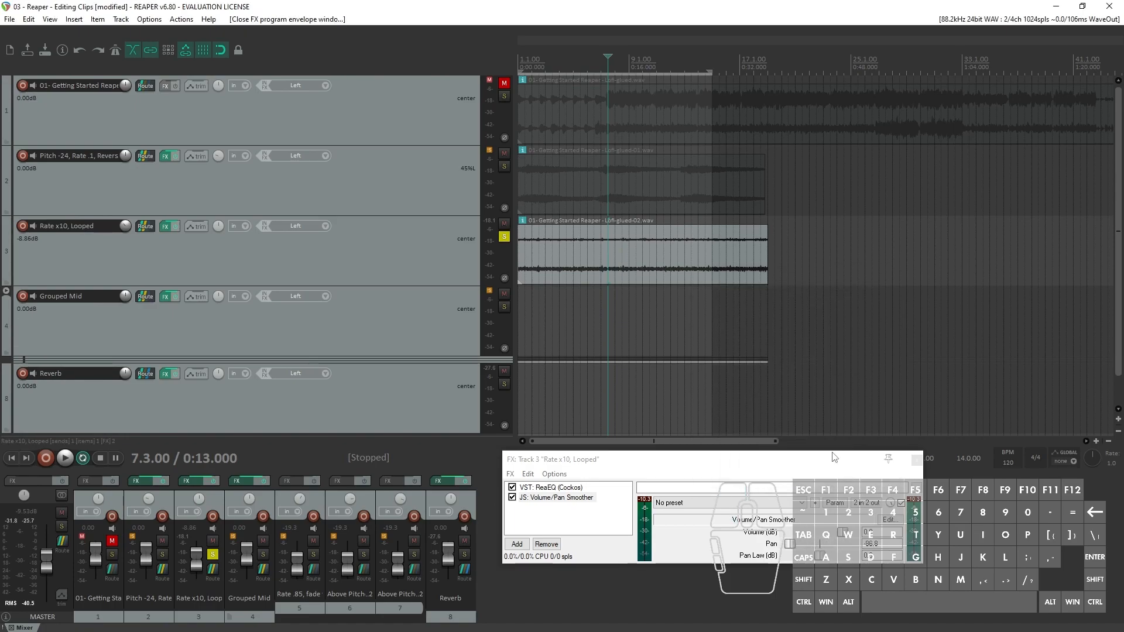
- Listen to the LFO-driven panning on "Rate x10, Looped", stop playback, and close the track's effects window
key(space)
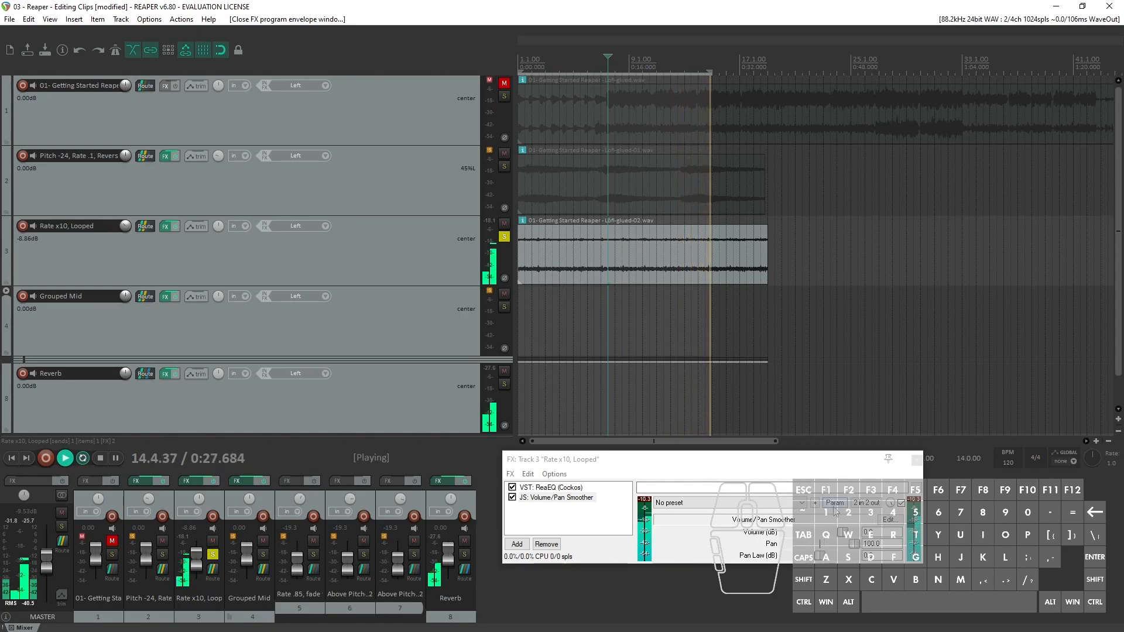
key(space)
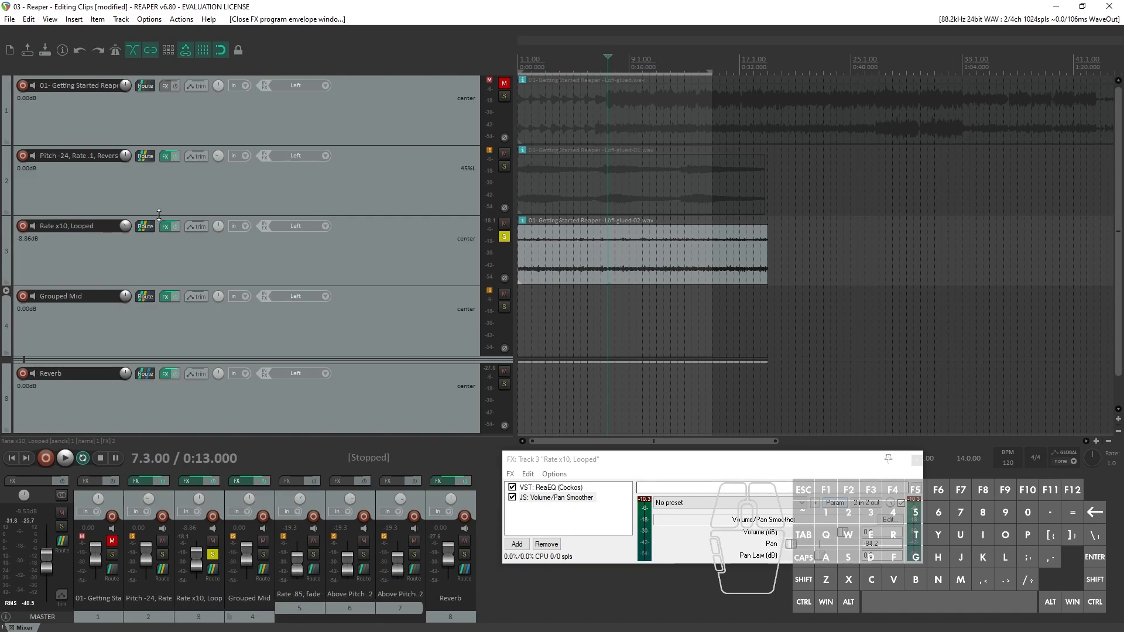
click(194, 227)
click(616, 468)
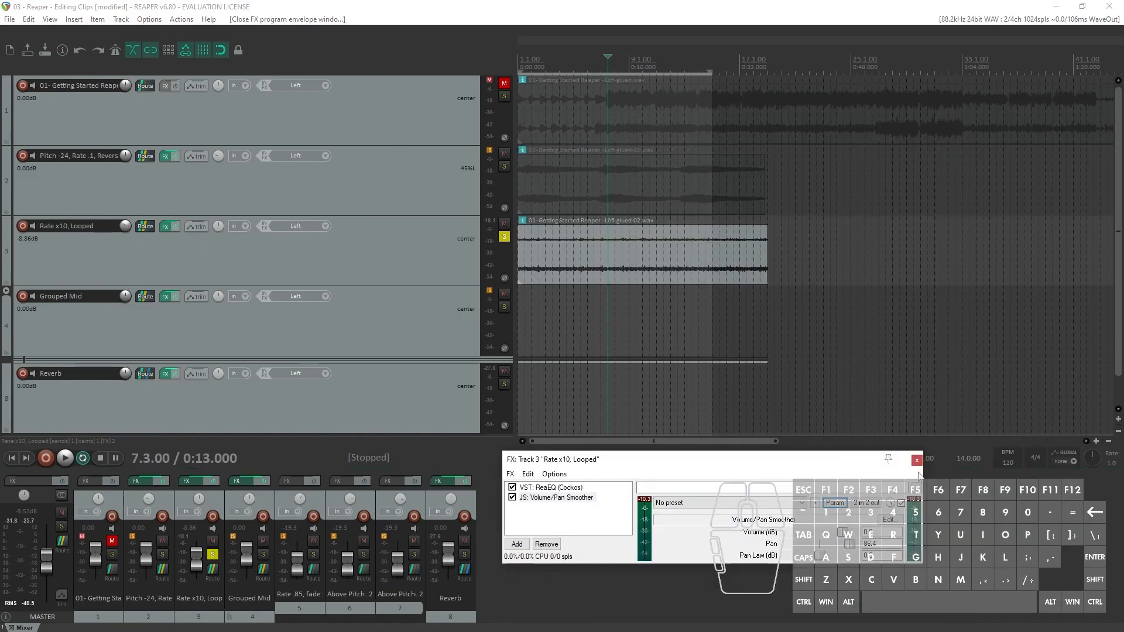
click(917, 461)
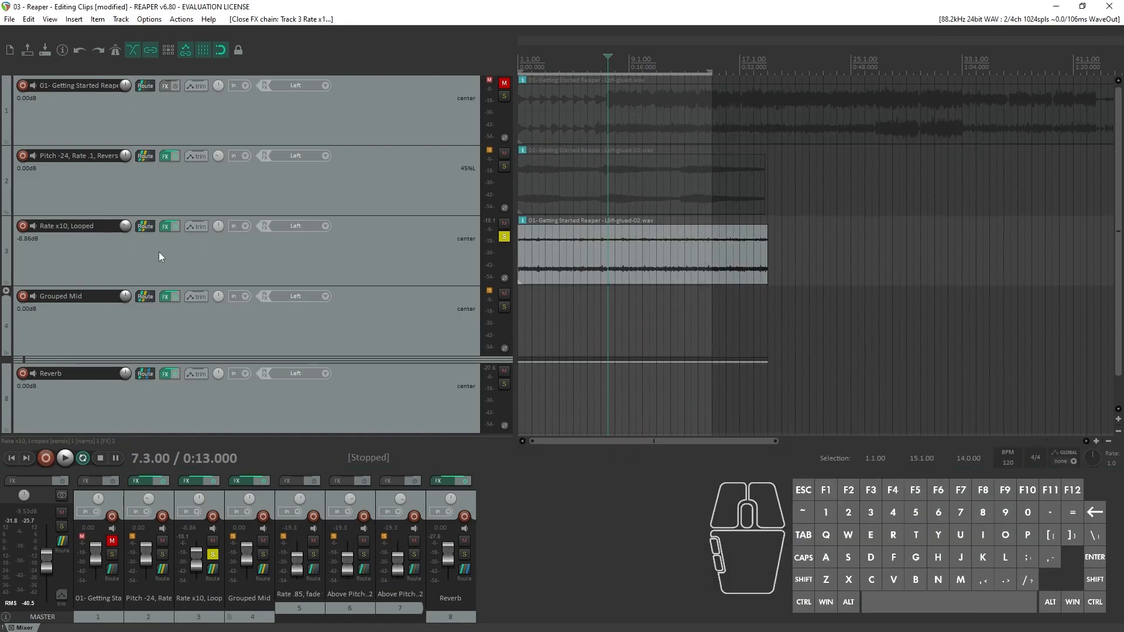
- Show the Volume envelope for "Rate x10, Looped" and close the envelopes window
click(199, 226)
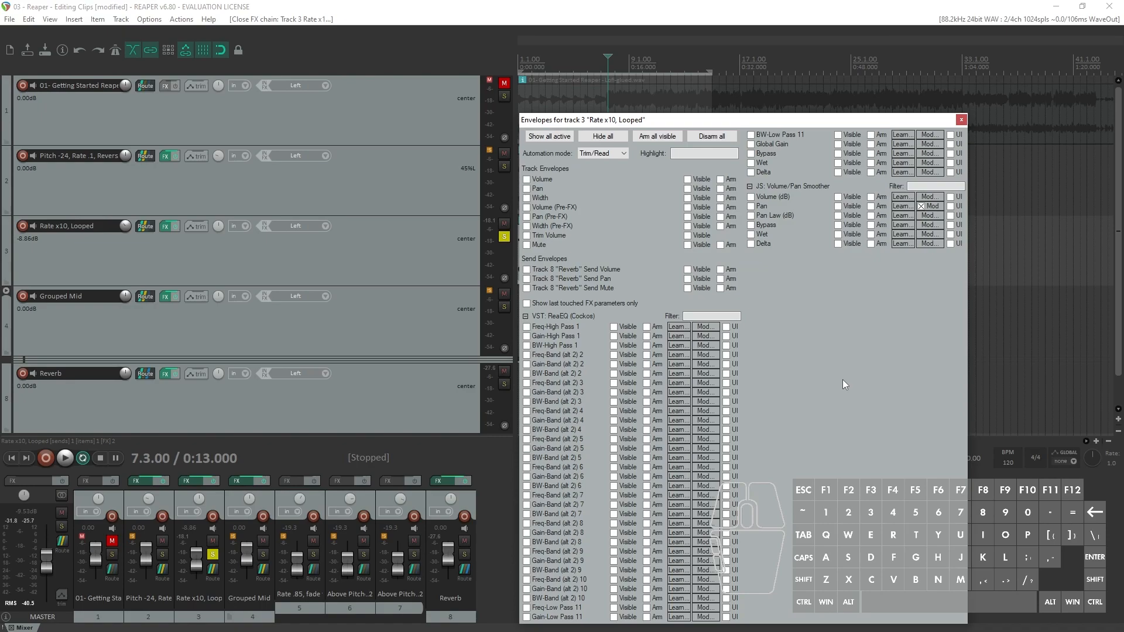
click(570, 180)
click(957, 121)
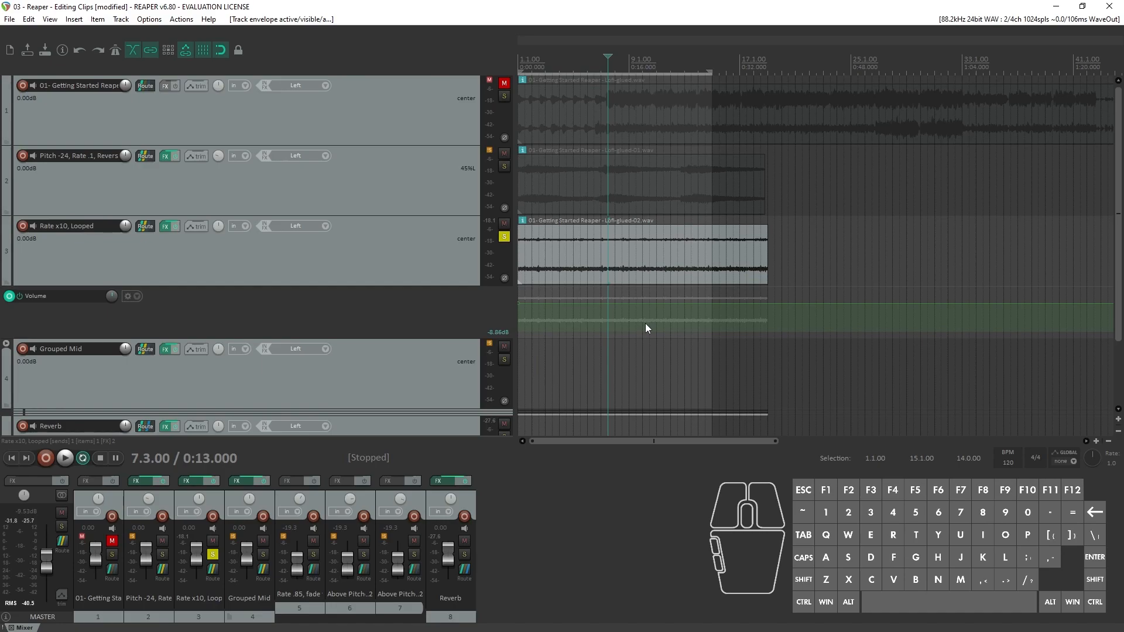
- Add a point to the Volume envelope, lower it to silence, and move it to about bar 2 for a quick fade-out
key(ctrl)
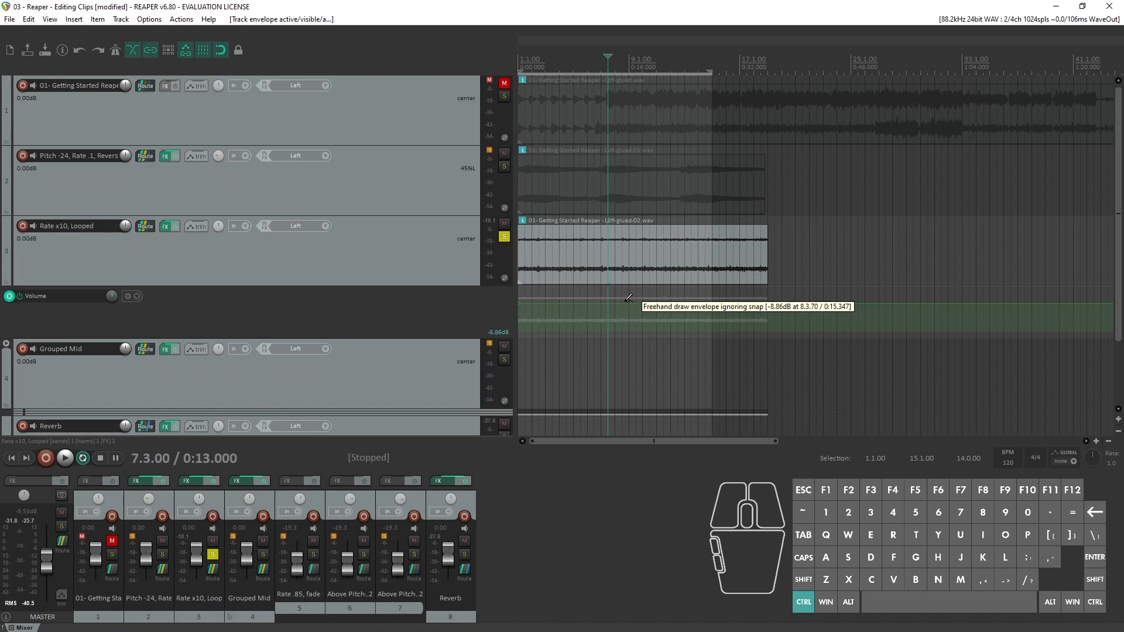
ctrl+click(622, 303)
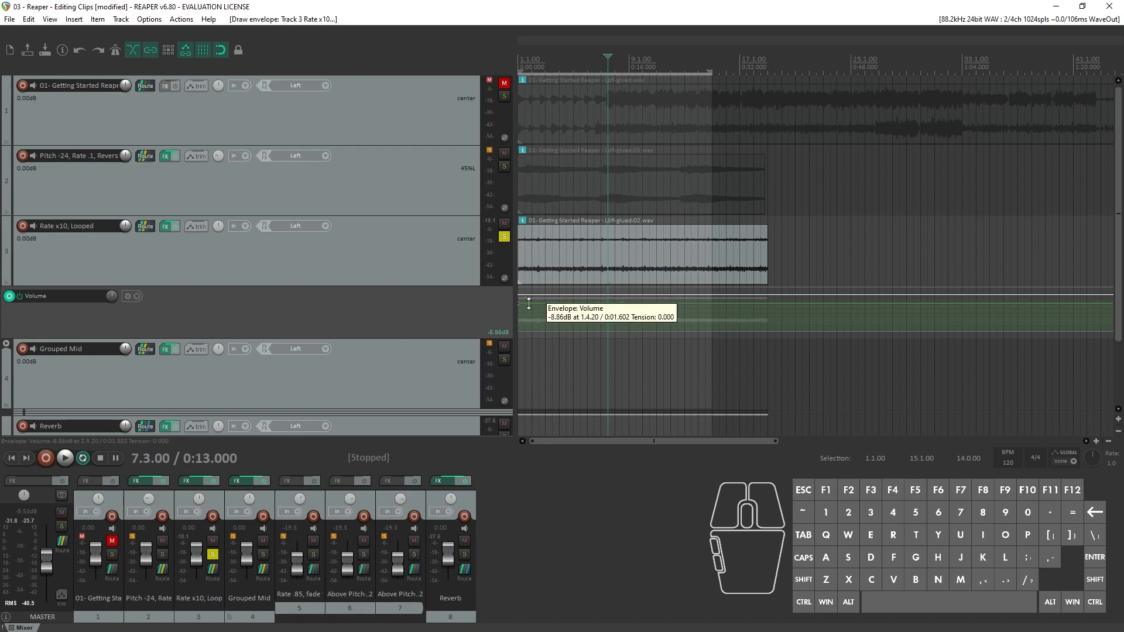
drag(620, 305, 603, 467)
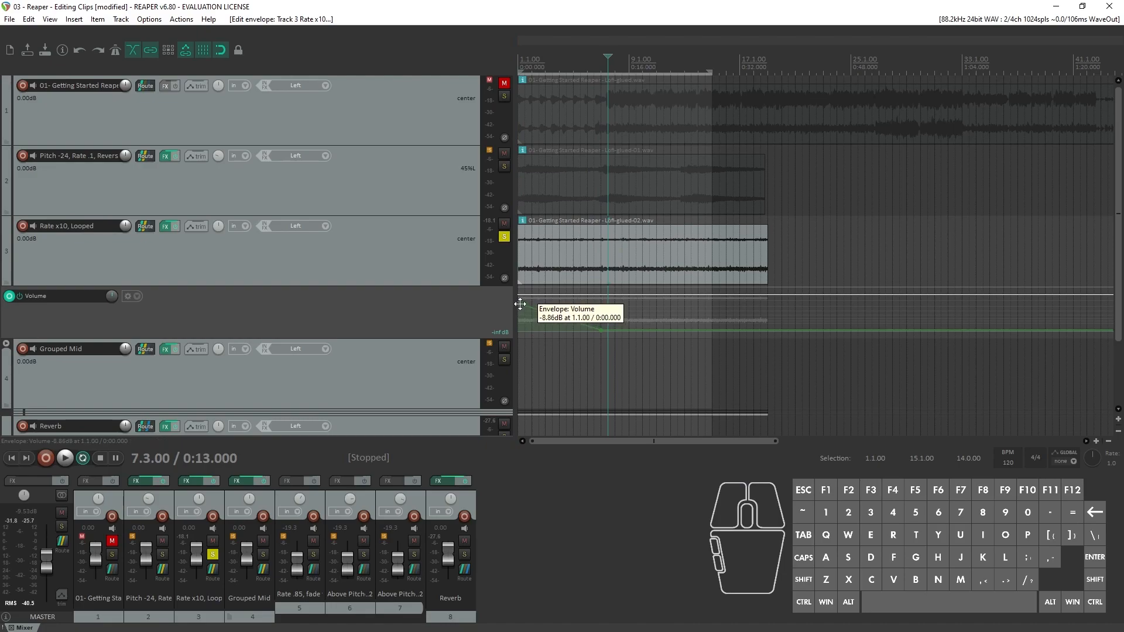
drag(602, 337, 534, 356)
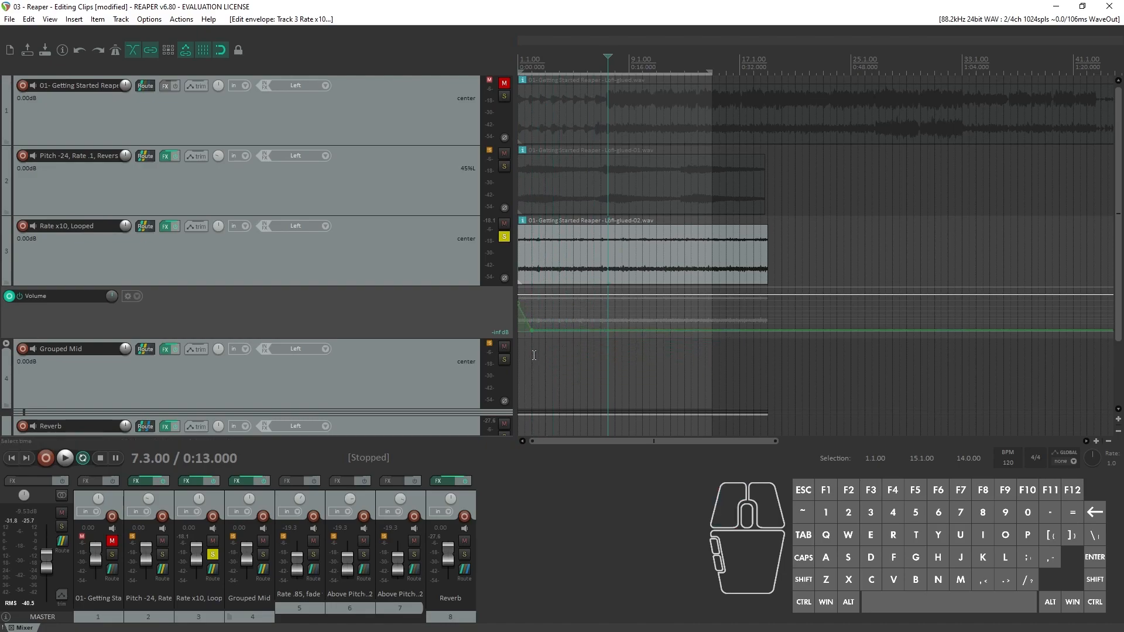
- While playing from the project start, add Volume envelope points that ramp from silence to maximum between about bars 5 and 7, and stop playback
key(Home)
key(space)
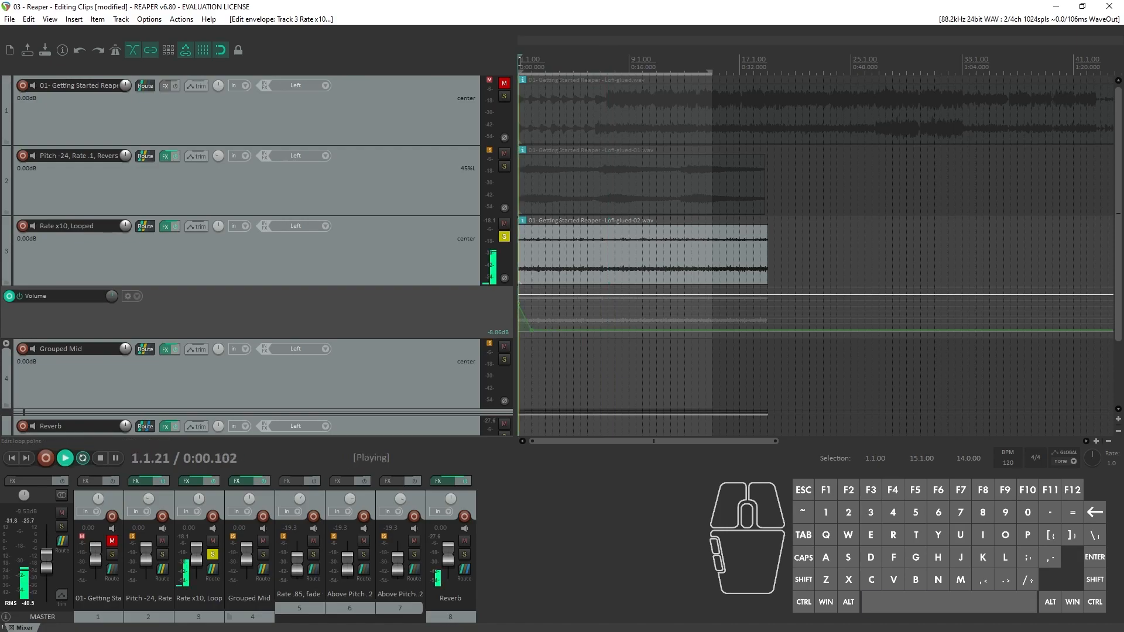
ctrl+click(578, 330)
drag(606, 330, 591, 70)
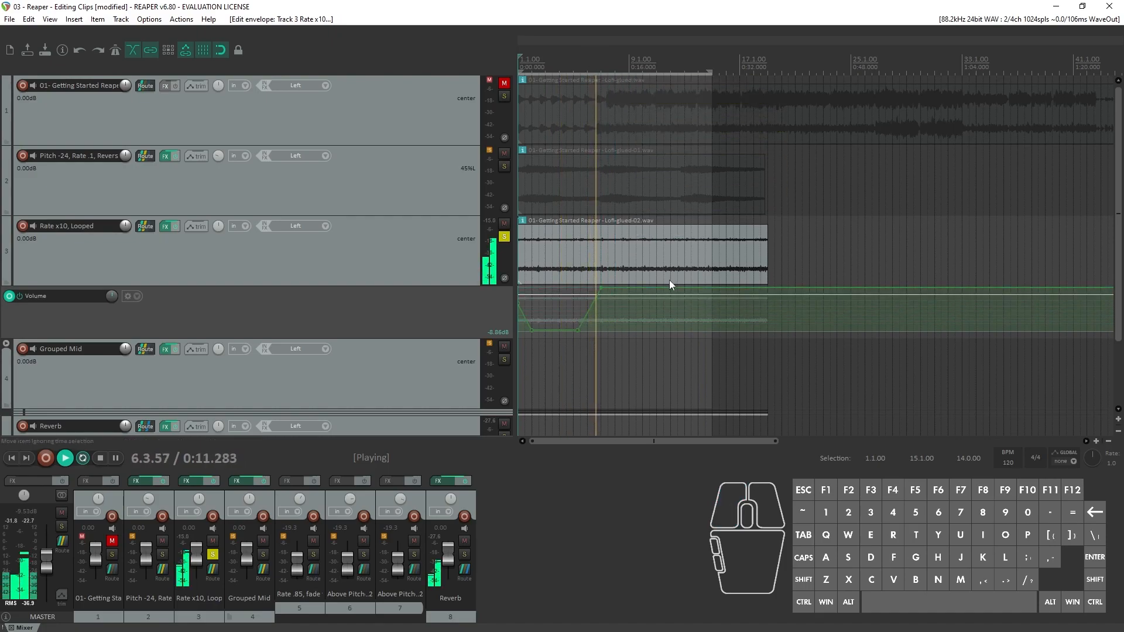
key(space)
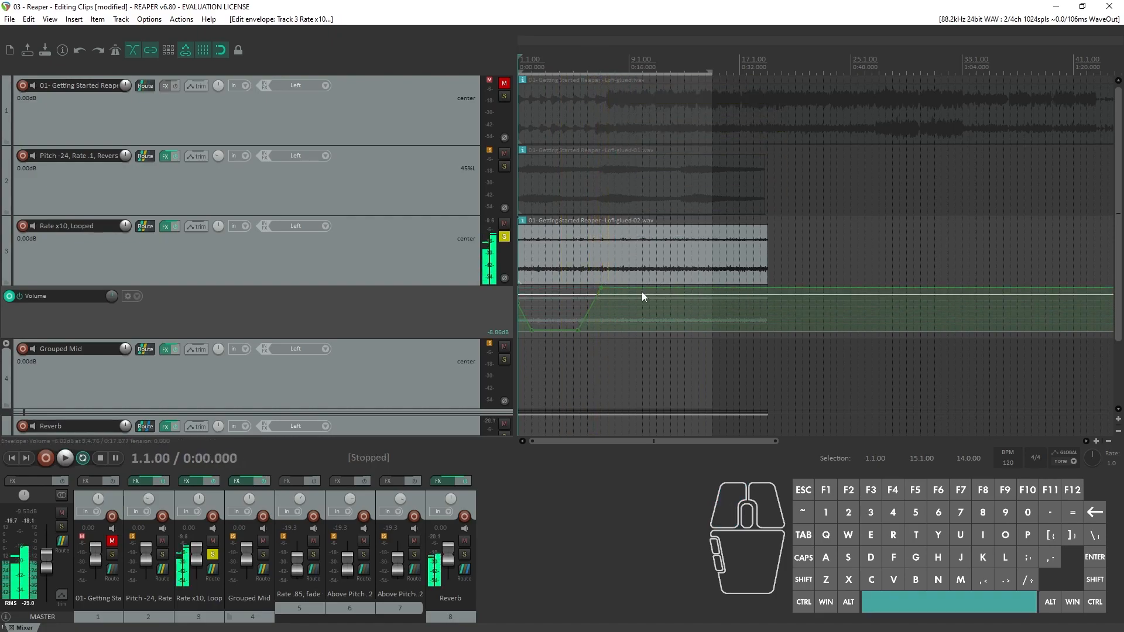
- Set the shape of the point starting the volume ramp at about bar 5 to Bezier and bend the rising segment upward
right_click(595, 303)
mouse_move(682, 59)
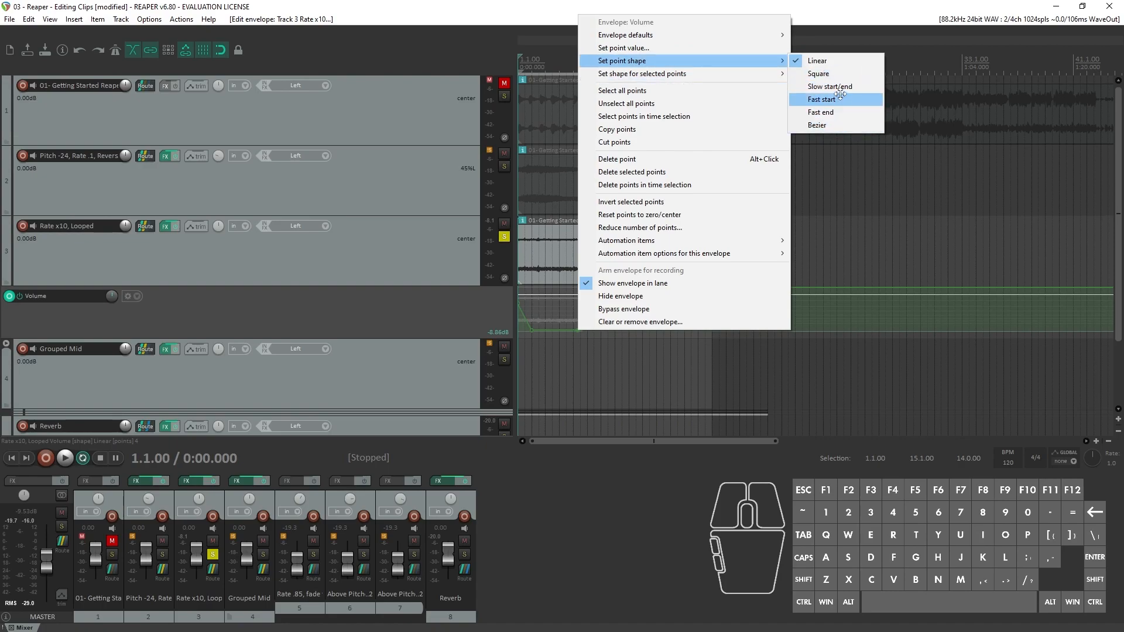
click(824, 125)
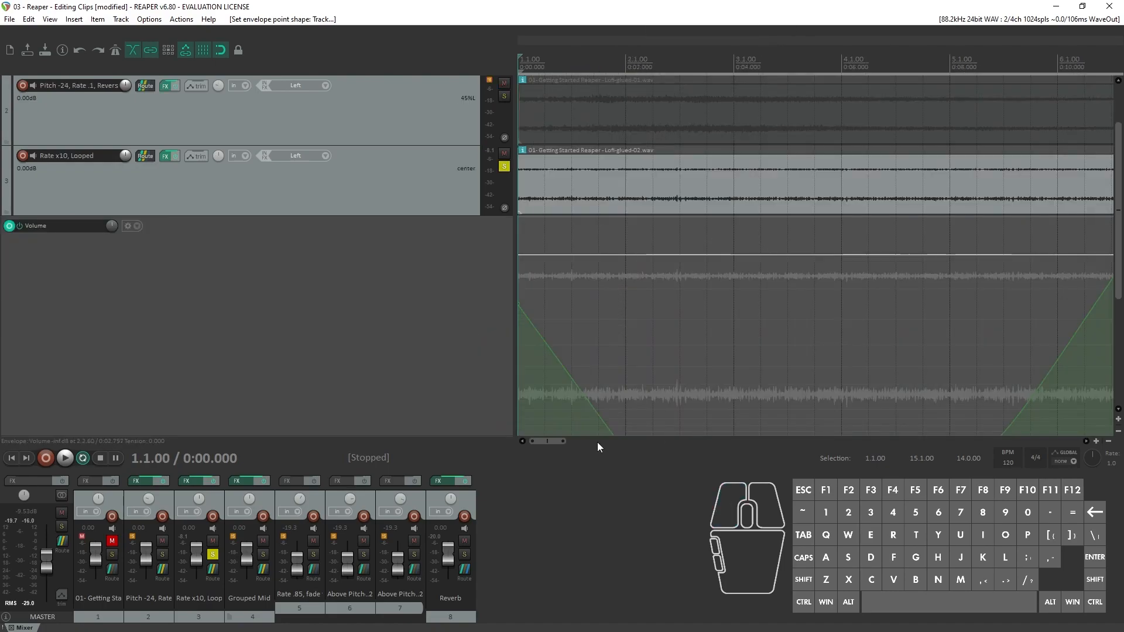
drag(545, 441, 559, 441)
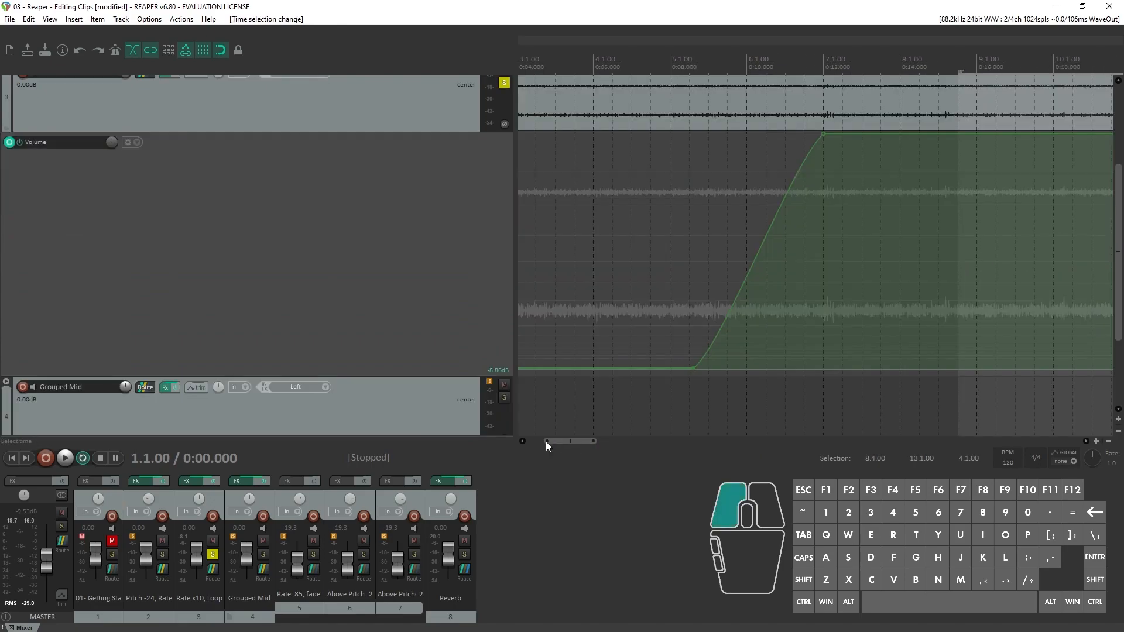
drag(546, 445, 610, 446)
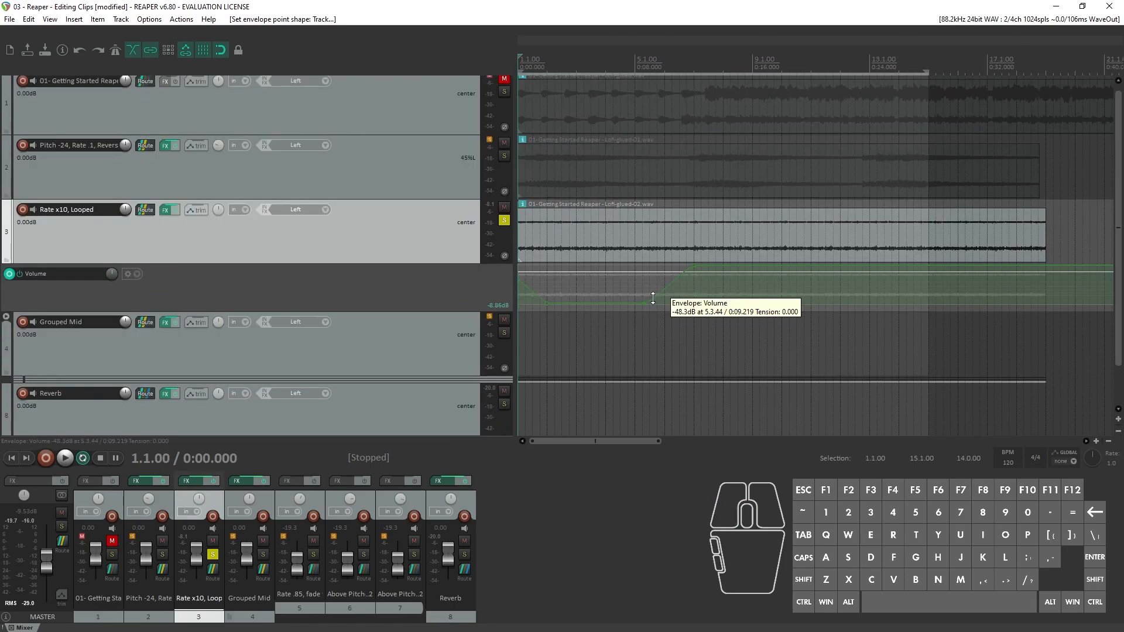
mouse_move(653, 298)
mouse_down()
mouse_move(636, 297)
mouse_move(670, 297)
mouse_move(658, 284)
mouse_up()
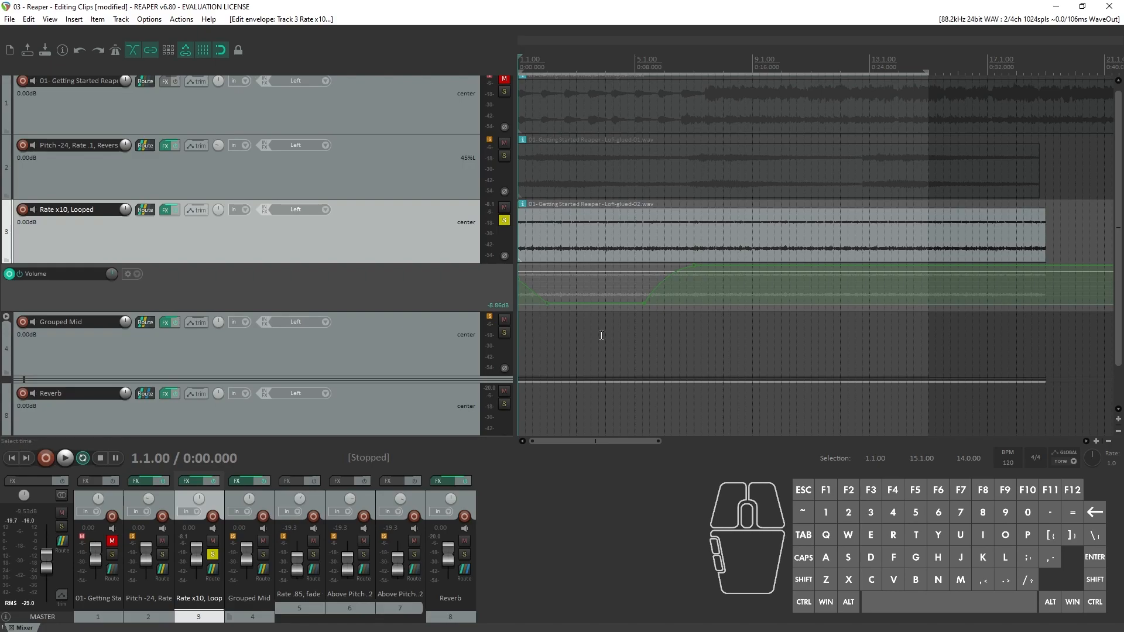
- Draw a fluctuating freehand Volume envelope across about bars 1 to 20, touch up around bar 6, and redraw from about bar 12 during playback
key(ctrl)
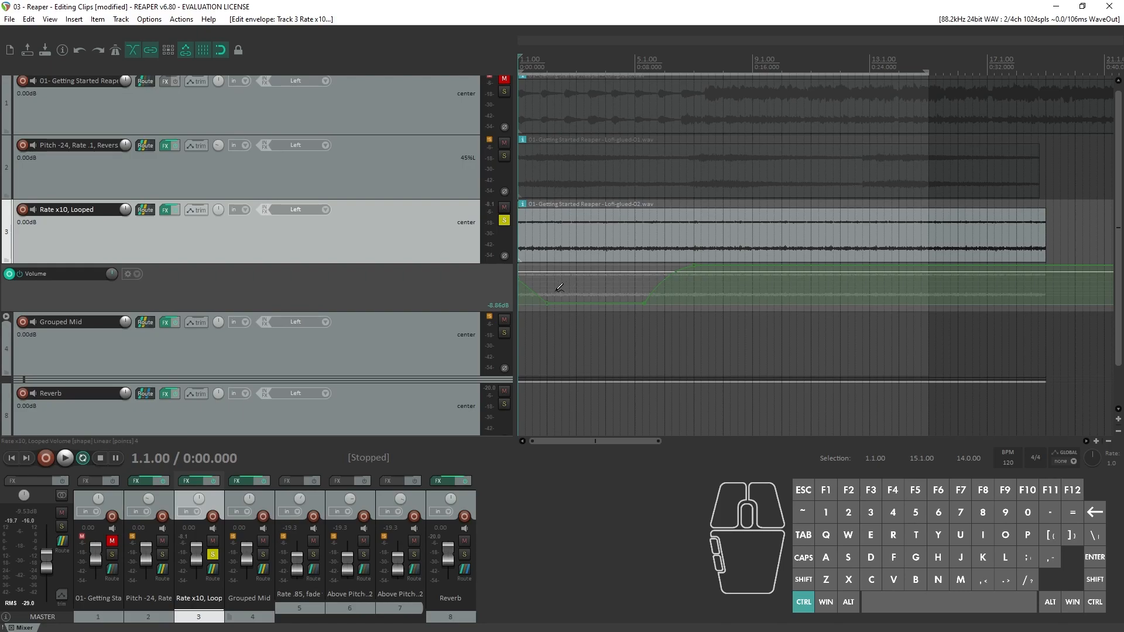
mouse_move(526, 278)
mouse_down()
mouse_move(619, 287)
mouse_move(666, 272)
mouse_move(698, 291)
mouse_move(869, 276)
mouse_move(977, 281)
mouse_move(979, 293)
mouse_move(1088, 267)
mouse_up()
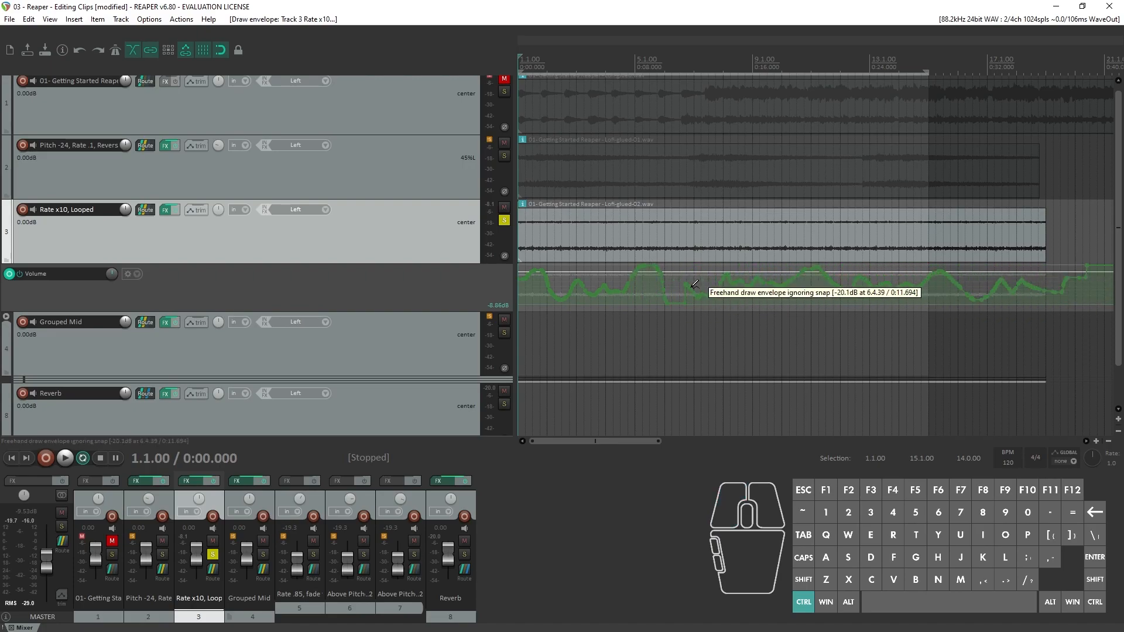
drag(687, 293, 665, 286)
key(space)
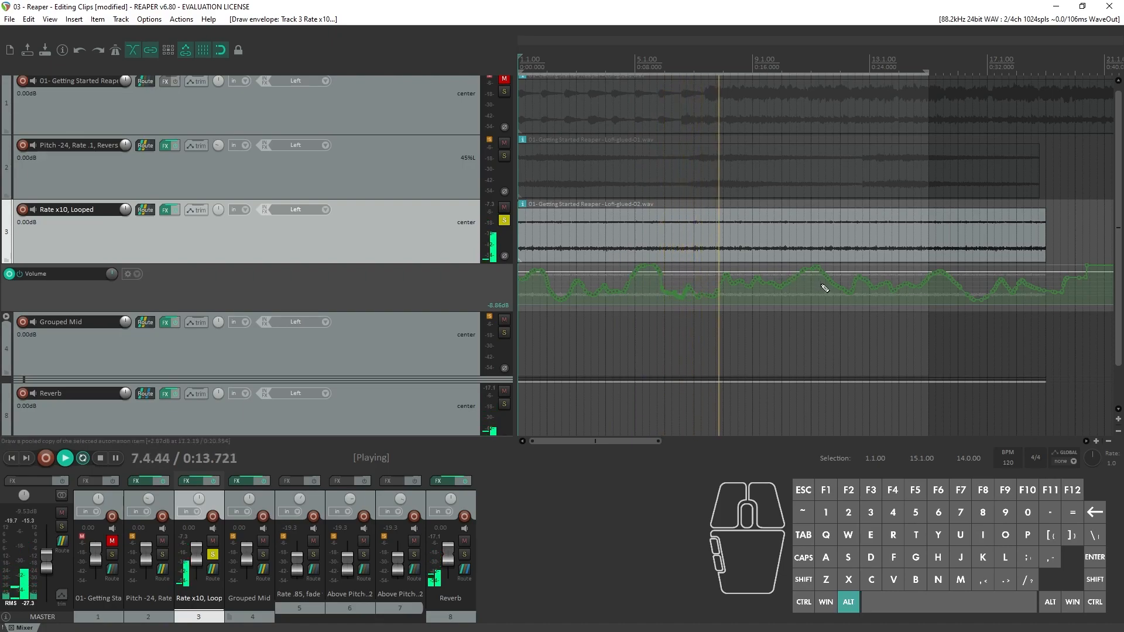
drag(835, 284, 1094, 266)
- Listen to the mix with the automated volume from the project start and stop playback
key(space)
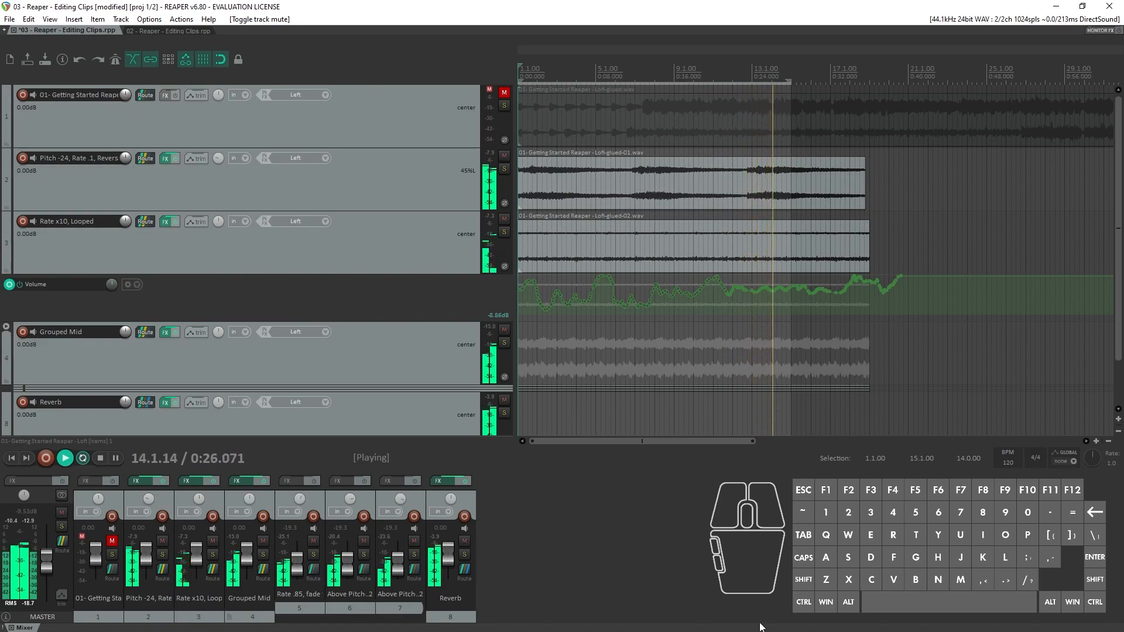
key(space)
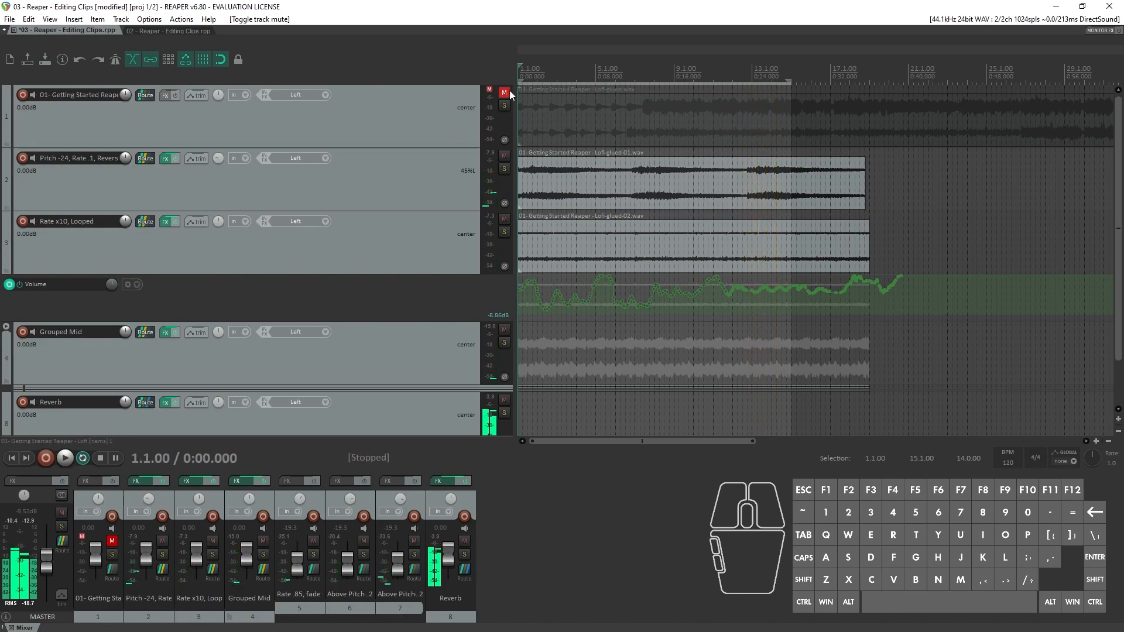